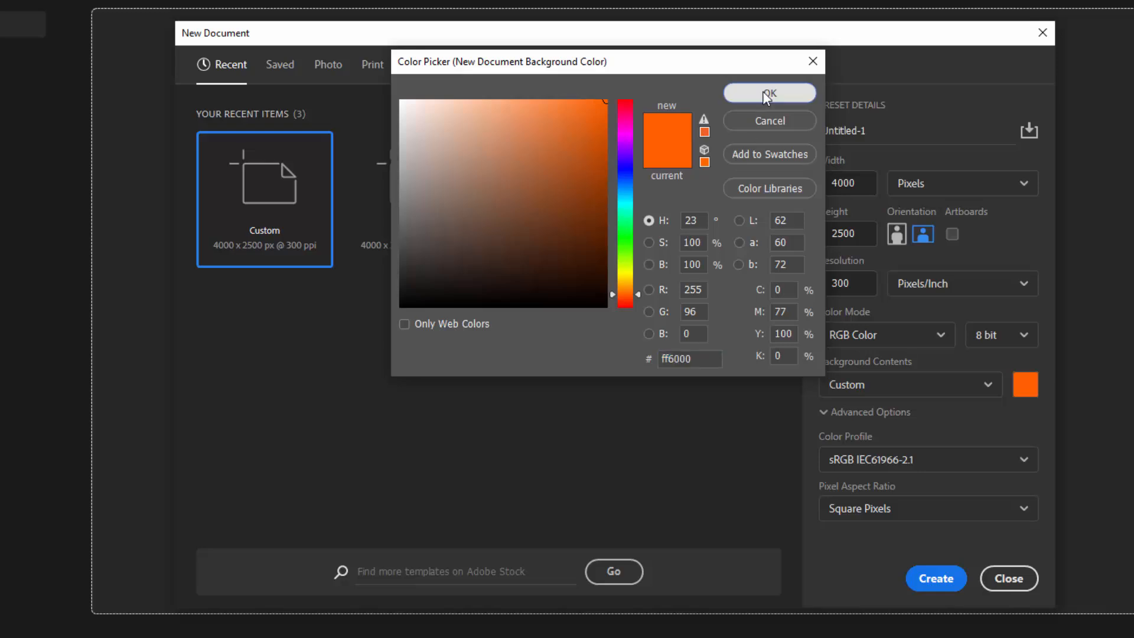
Create the 4000 x 2500 pixel, 300 ppi document with an ff6000 background and unlock its background layer
left_click(763, 91)
left_click(929, 582)
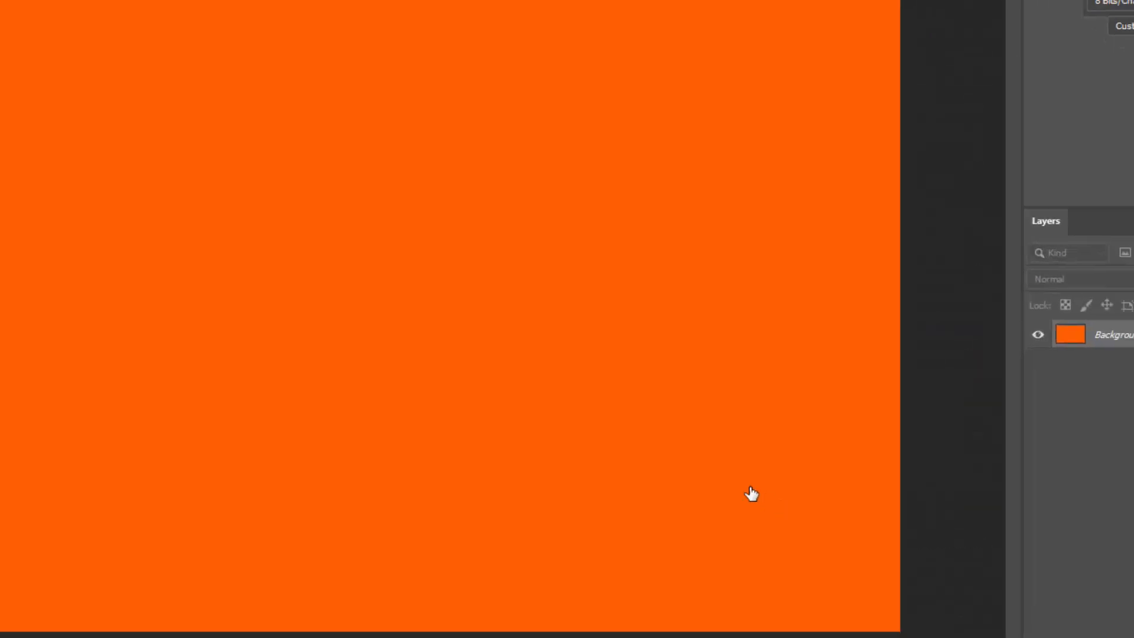
left_click(1091, 171)
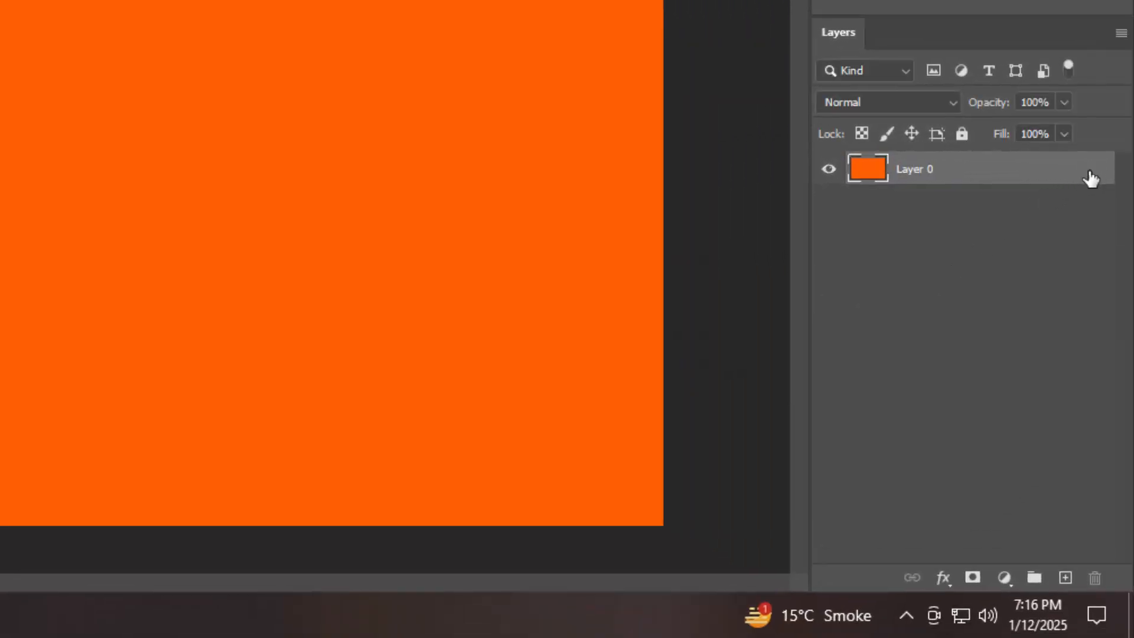
Add a Gradient fill layer above the orange layer using the Black, White preset from the Basics set
left_click(1003, 578)
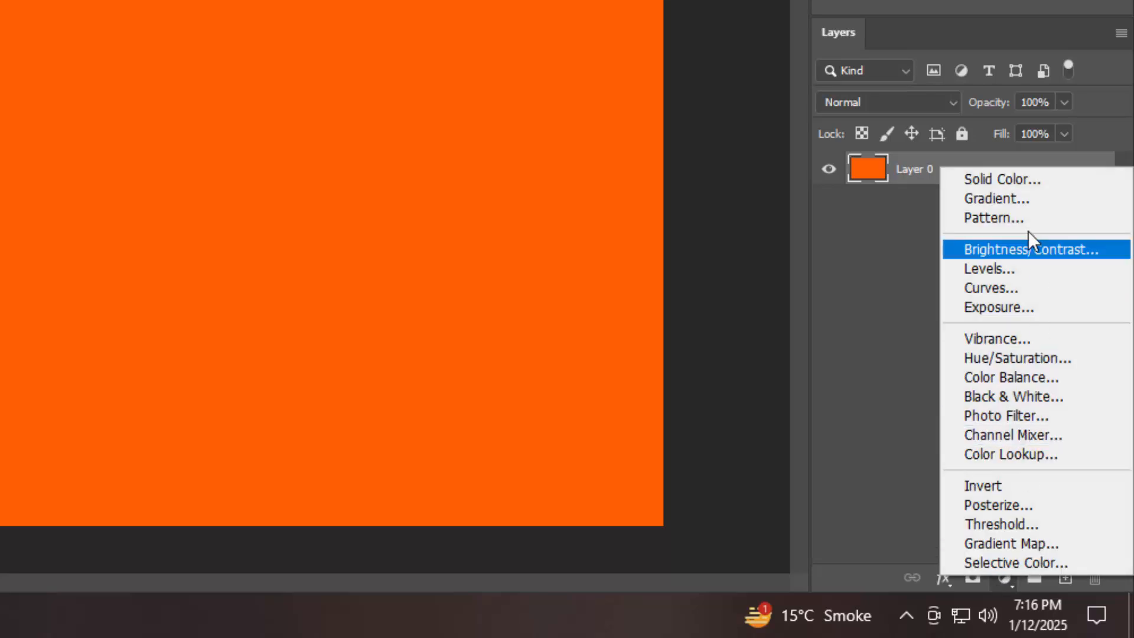
left_click(1025, 200)
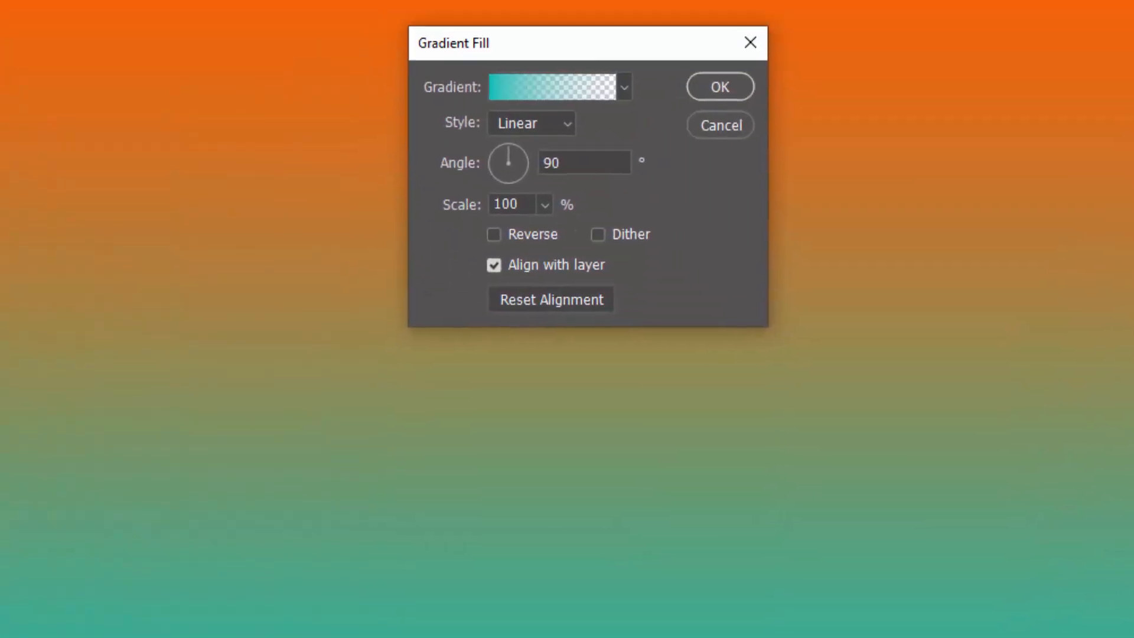
left_click(579, 93)
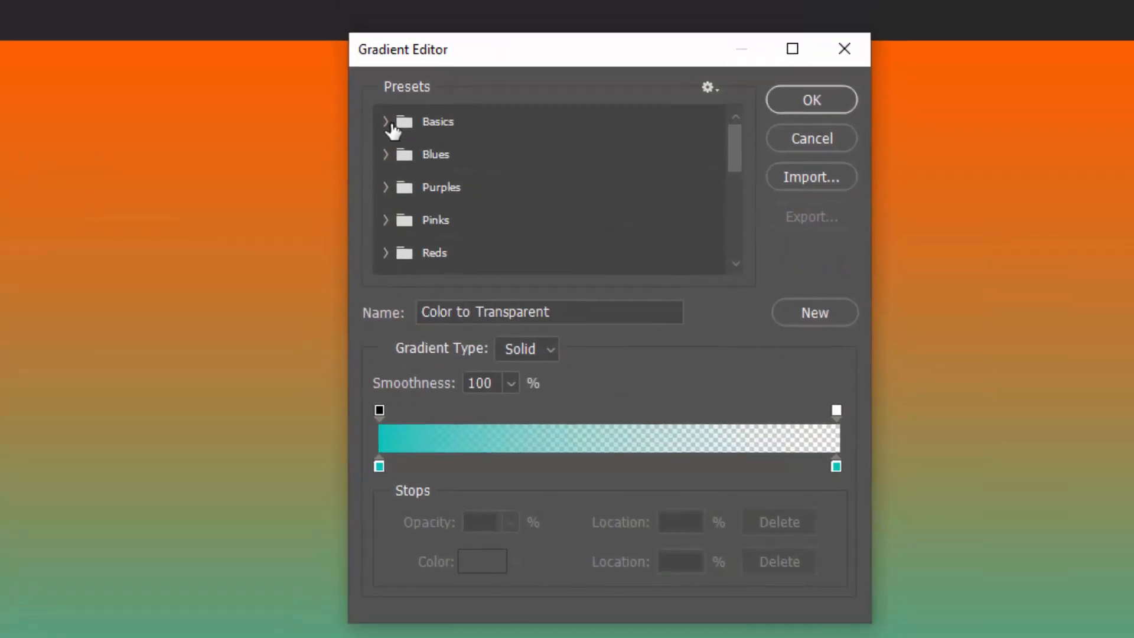
left_click(389, 126)
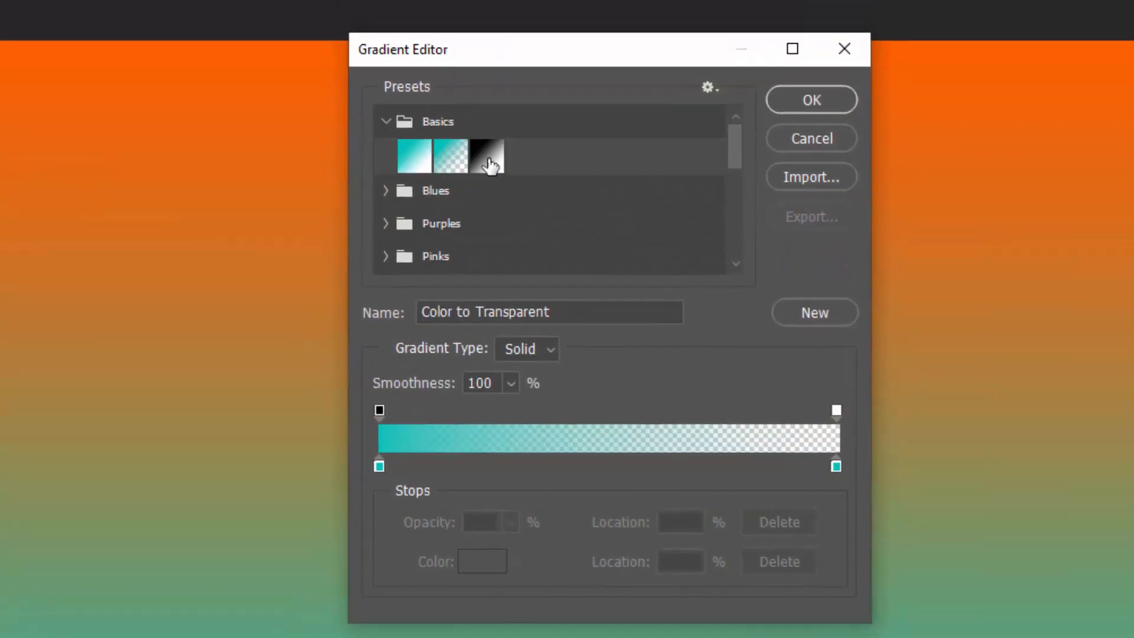
left_click(487, 156)
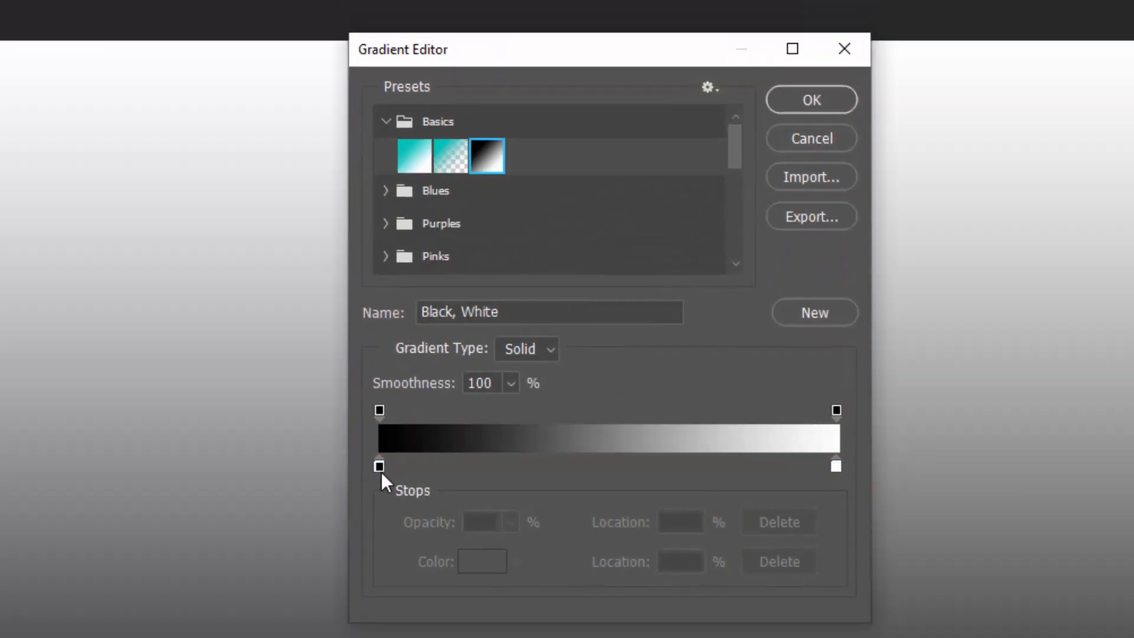
Set the gradient's black stop to 2a2a2a and its end stop to ffffff, and accept the edited gradient
left_click(380, 468)
left_click(476, 564)
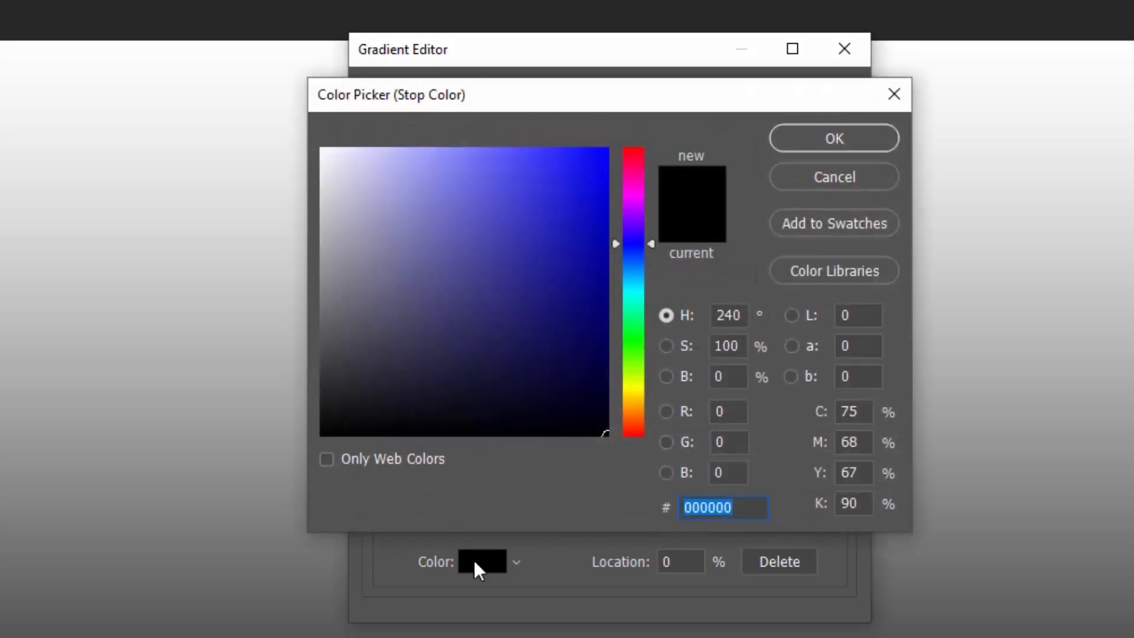
type("2a2a2a")
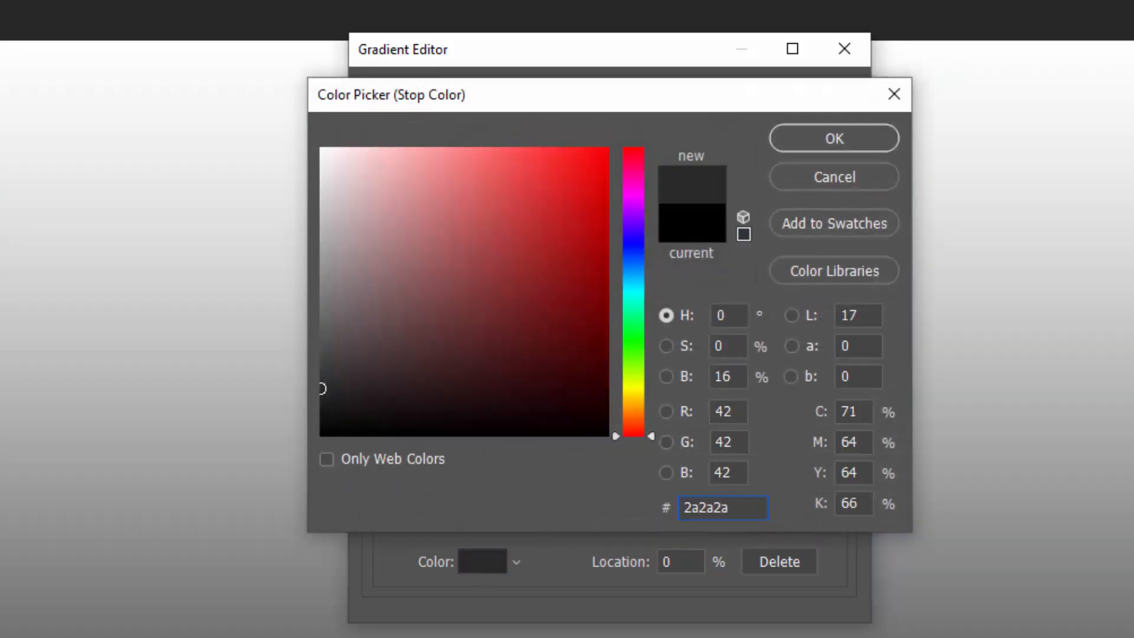
left_click(834, 142)
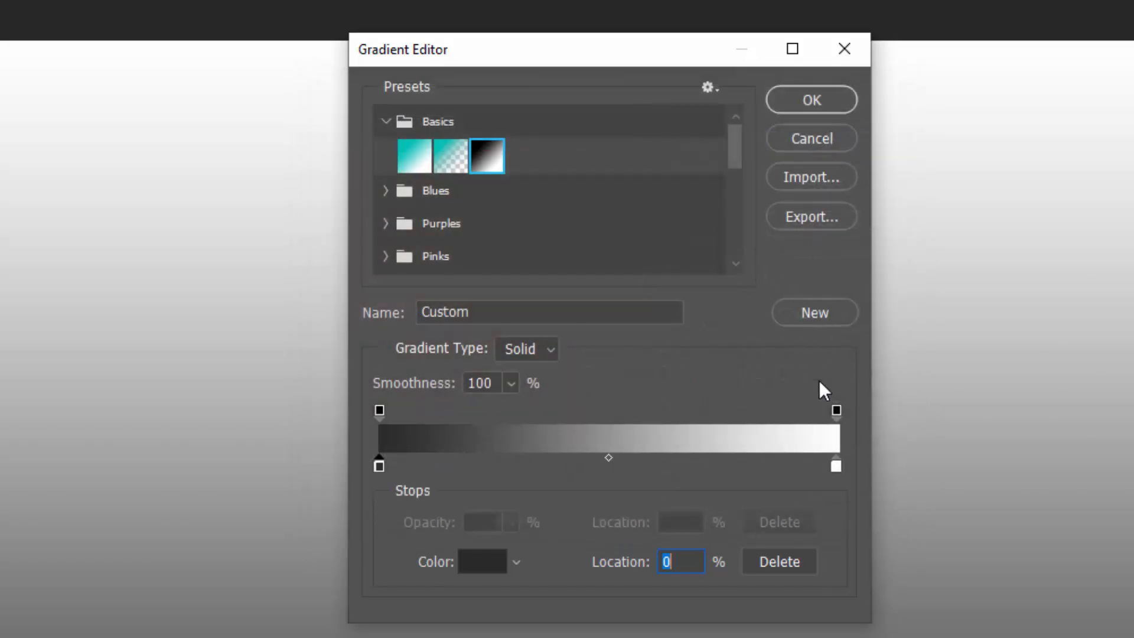
left_click(835, 466)
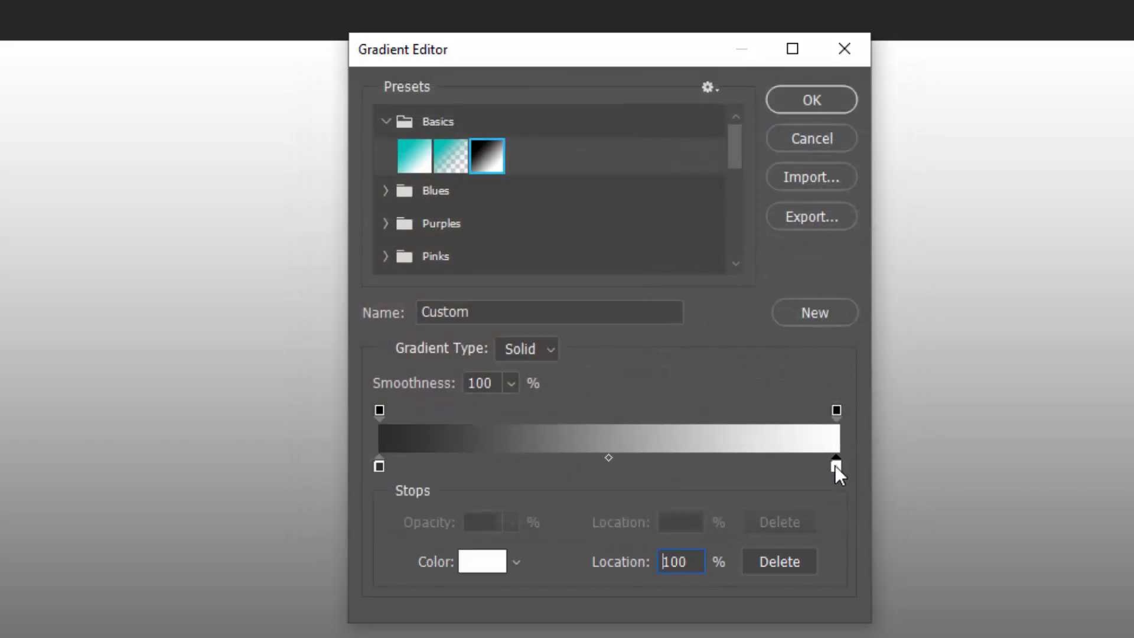
left_click(490, 563)
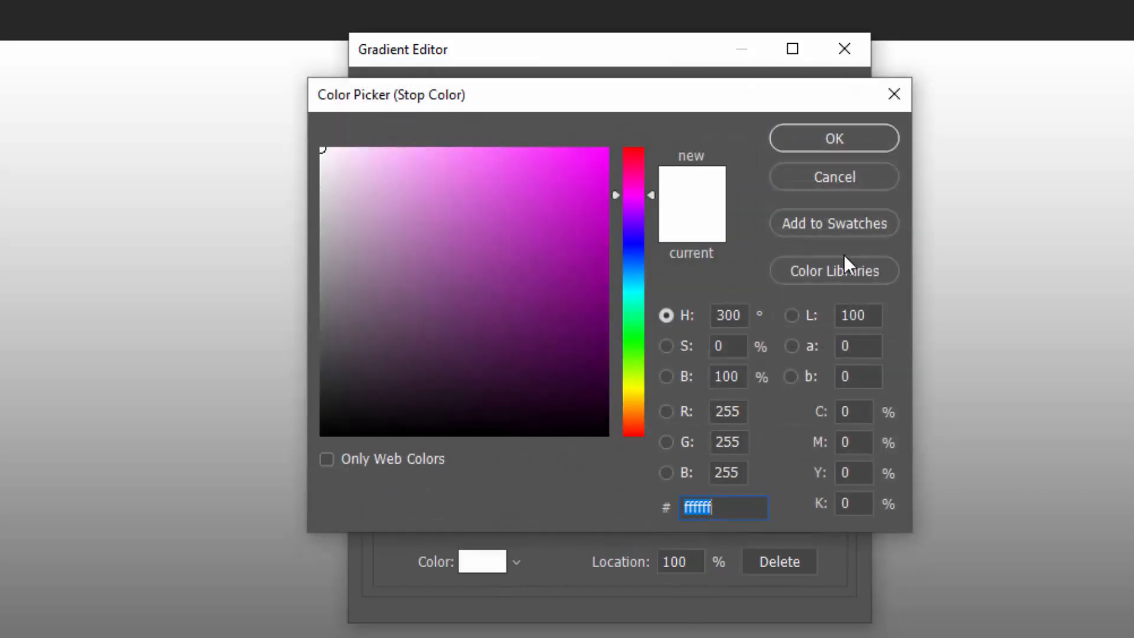
left_click(821, 142)
left_click(818, 107)
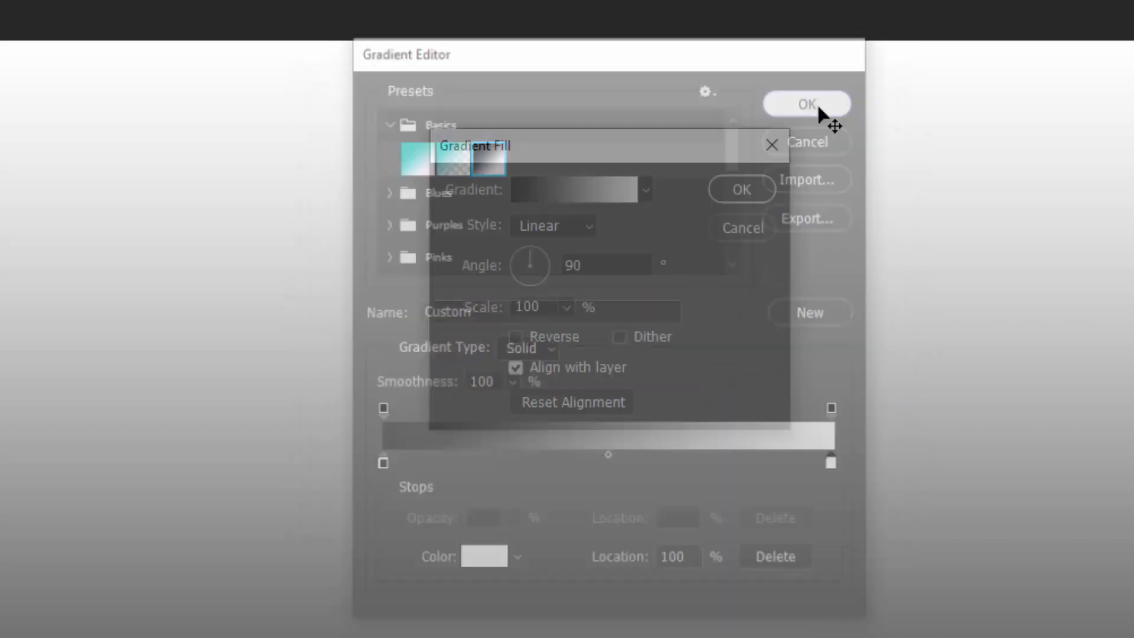
Make the gradient fill radial at 30°, reversed and dithered, and set its layer's blend mode to Overlay
left_click(590, 228)
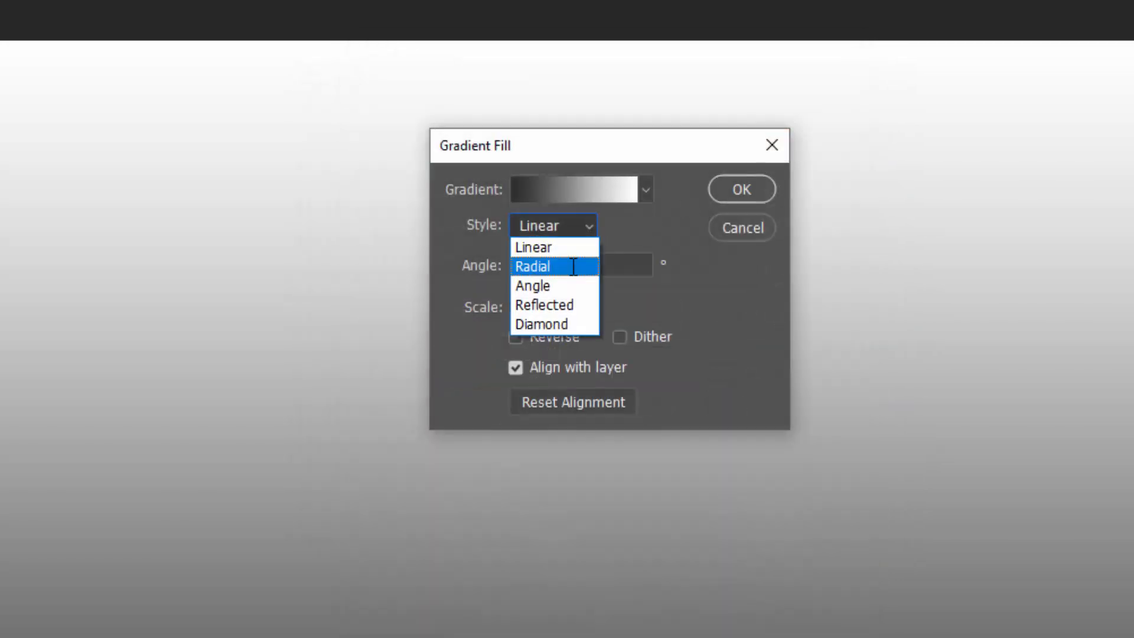
left_click(576, 263)
double_click(615, 271)
type("30")
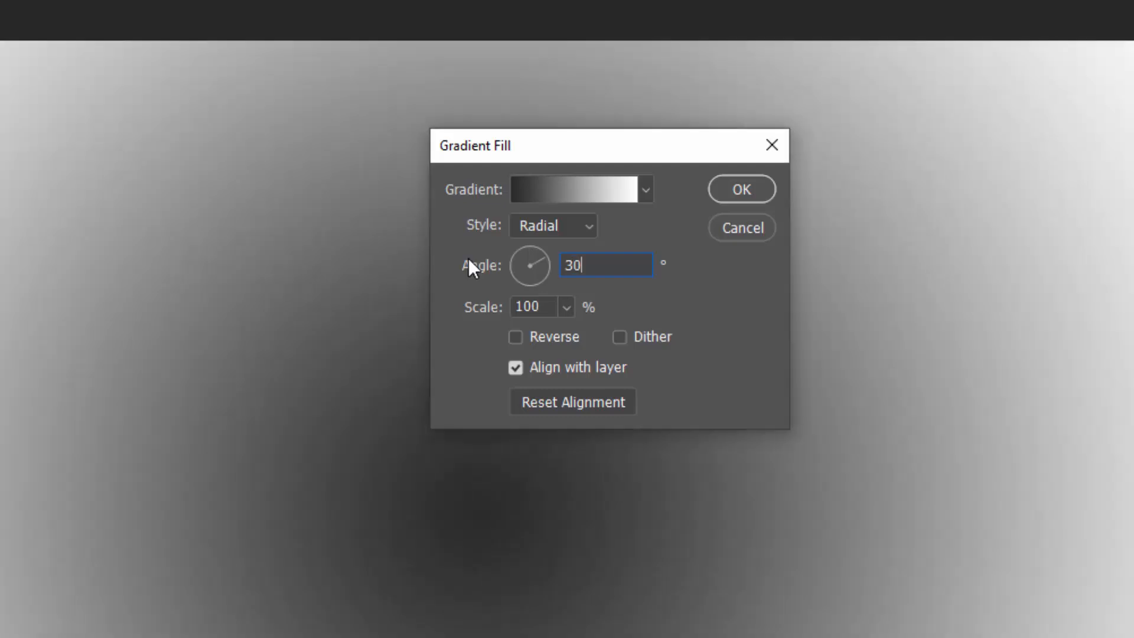
left_click(523, 342)
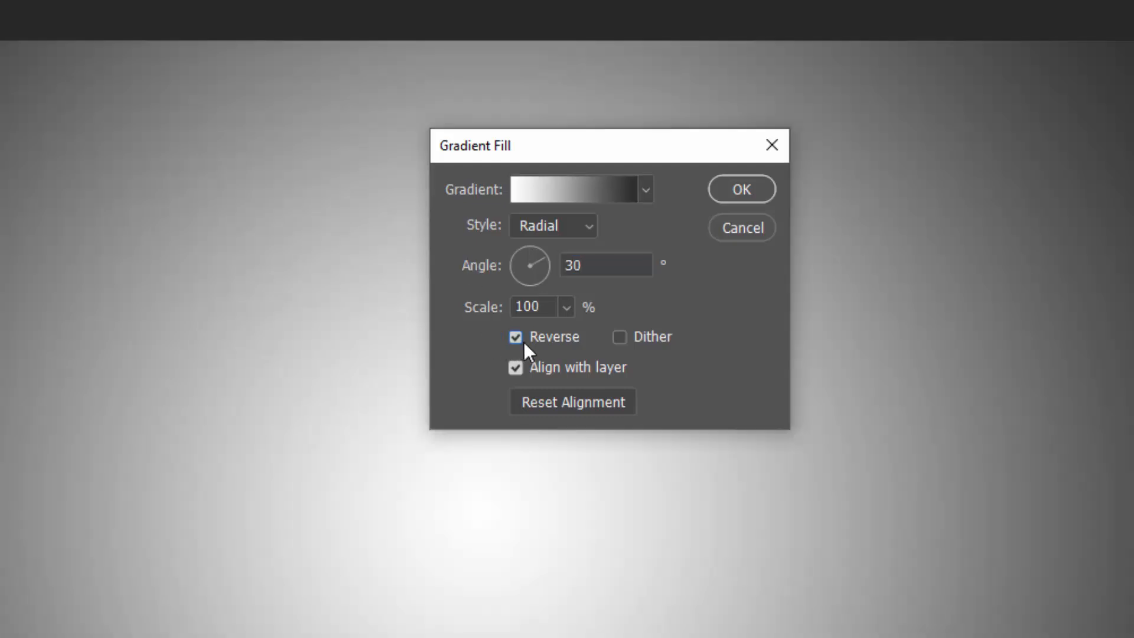
left_click(620, 338)
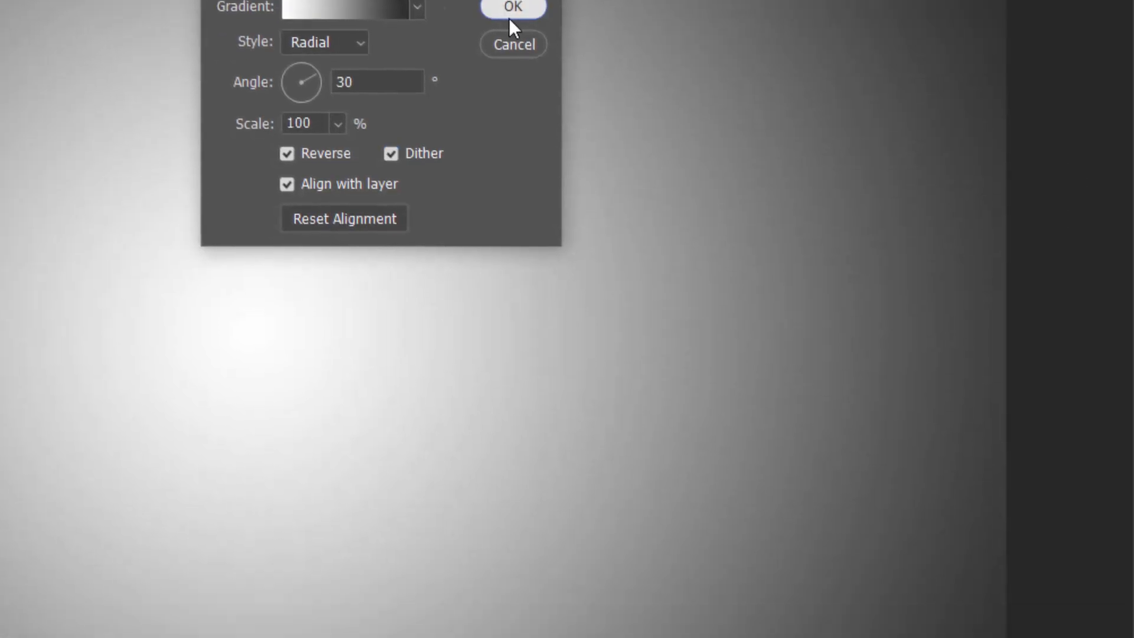
left_click(739, 196)
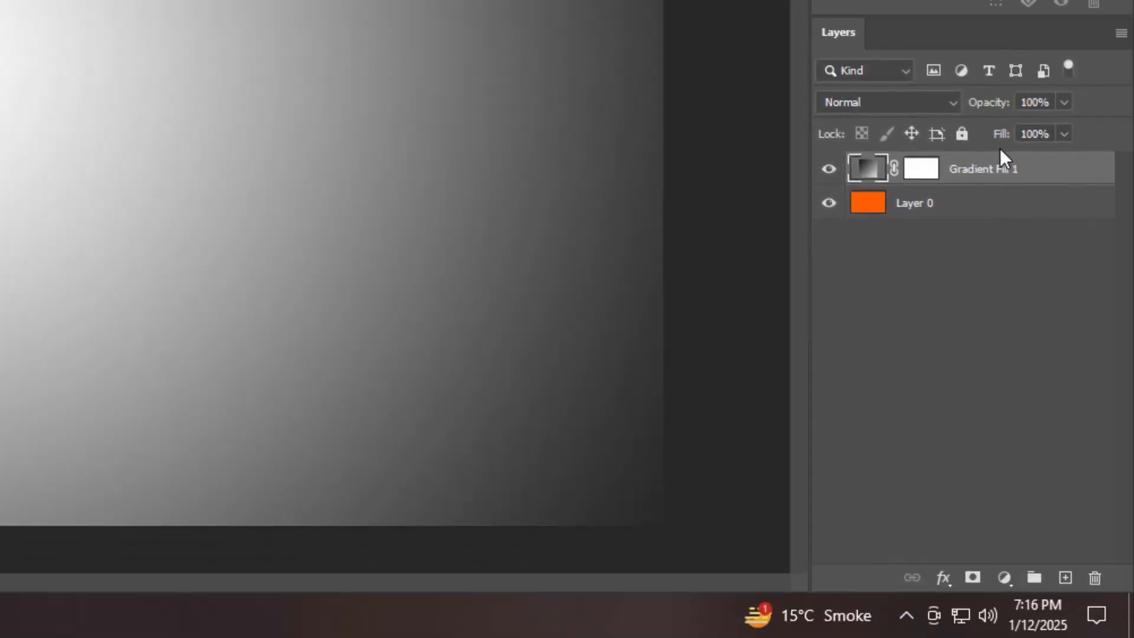
left_click(931, 101)
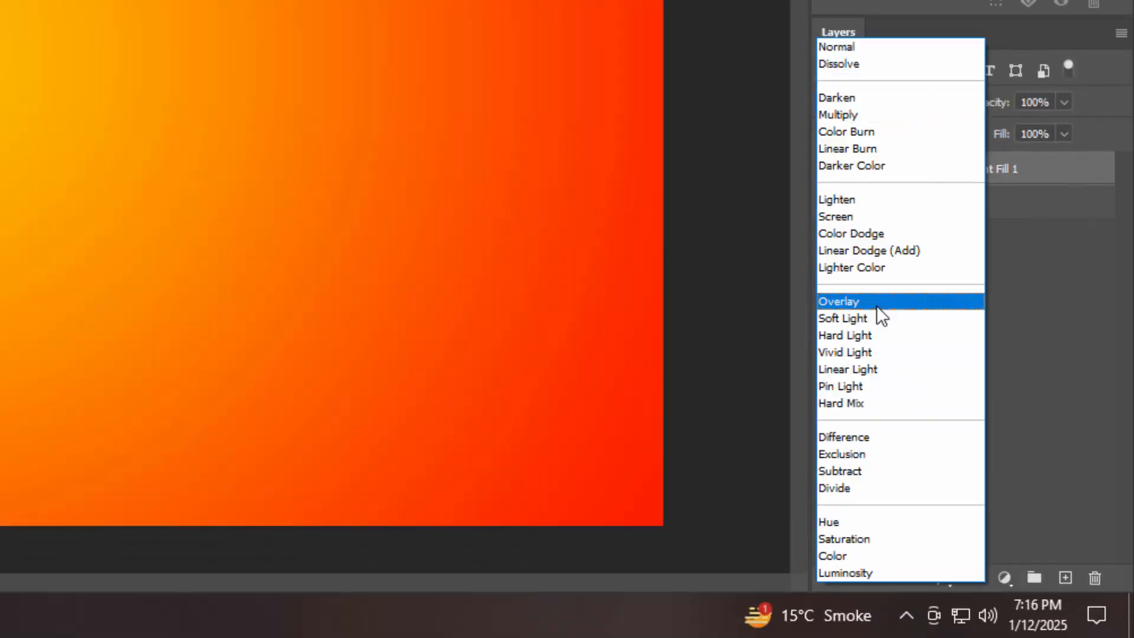
left_click(876, 306)
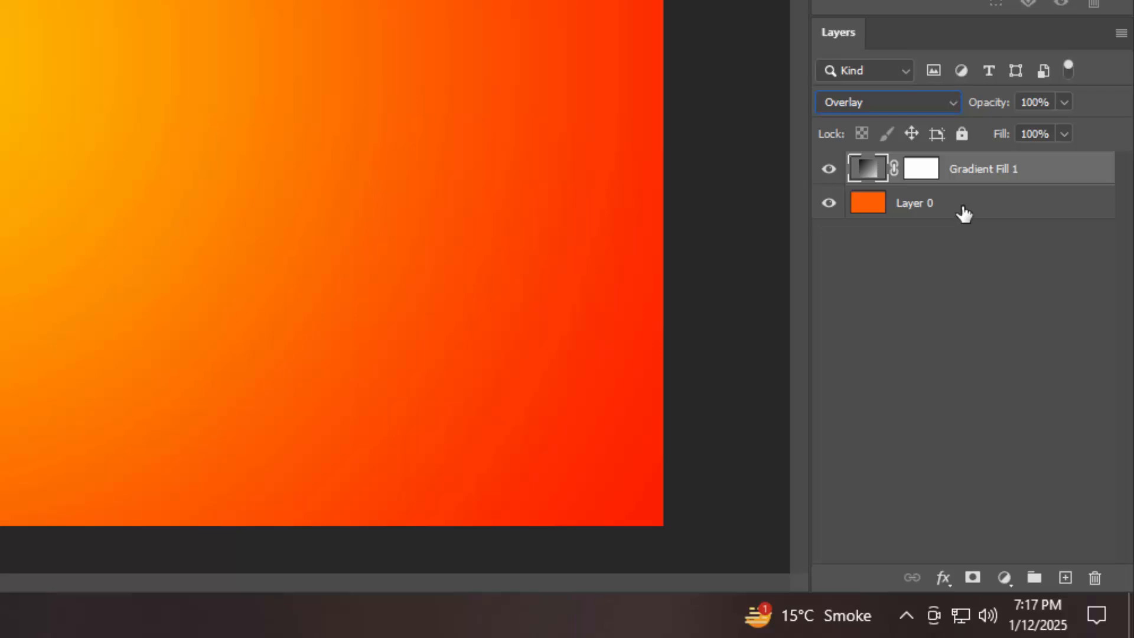
Group the gradient fill layer with the orange layer and name the group Background
left_click(964, 213, "ctrl")
key("ctrl+g")
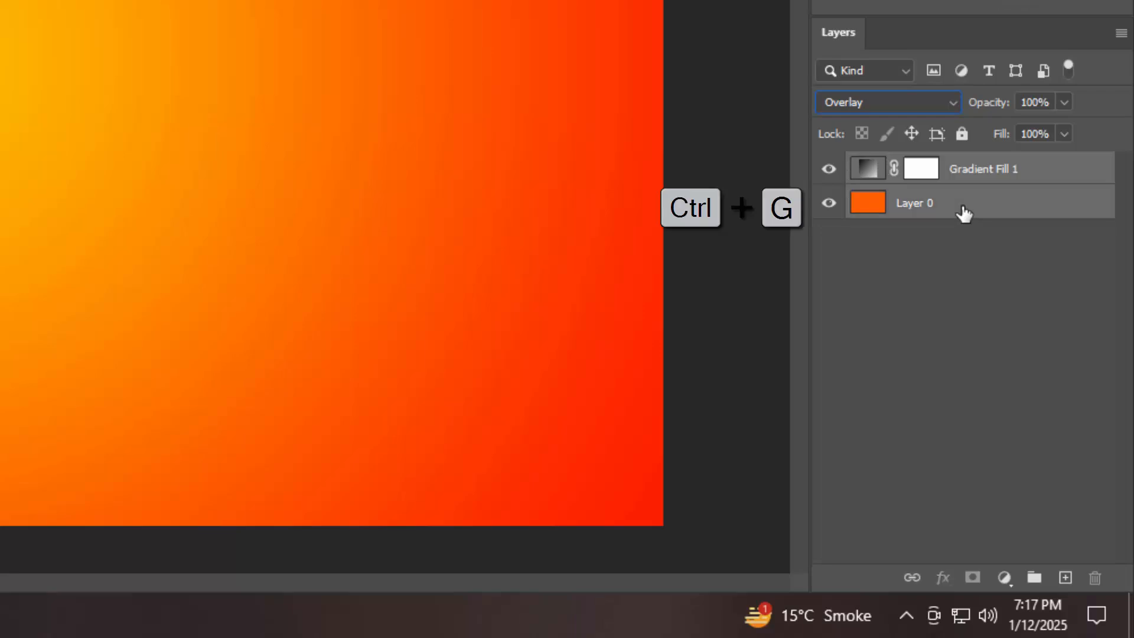
double_click(914, 167)
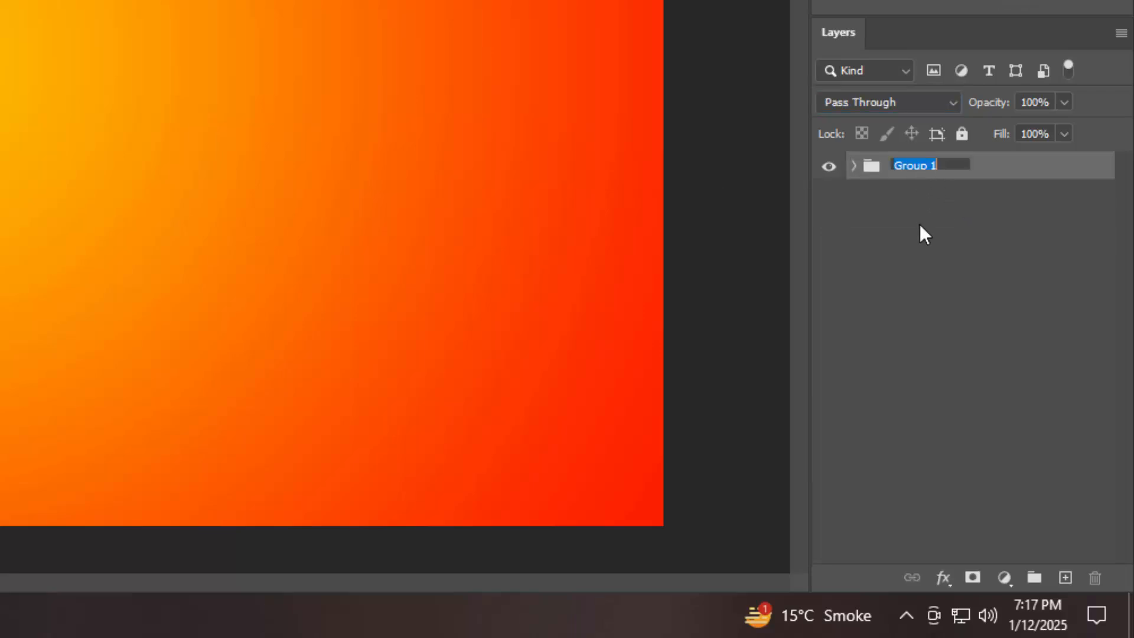
type("Background")
key("Return")
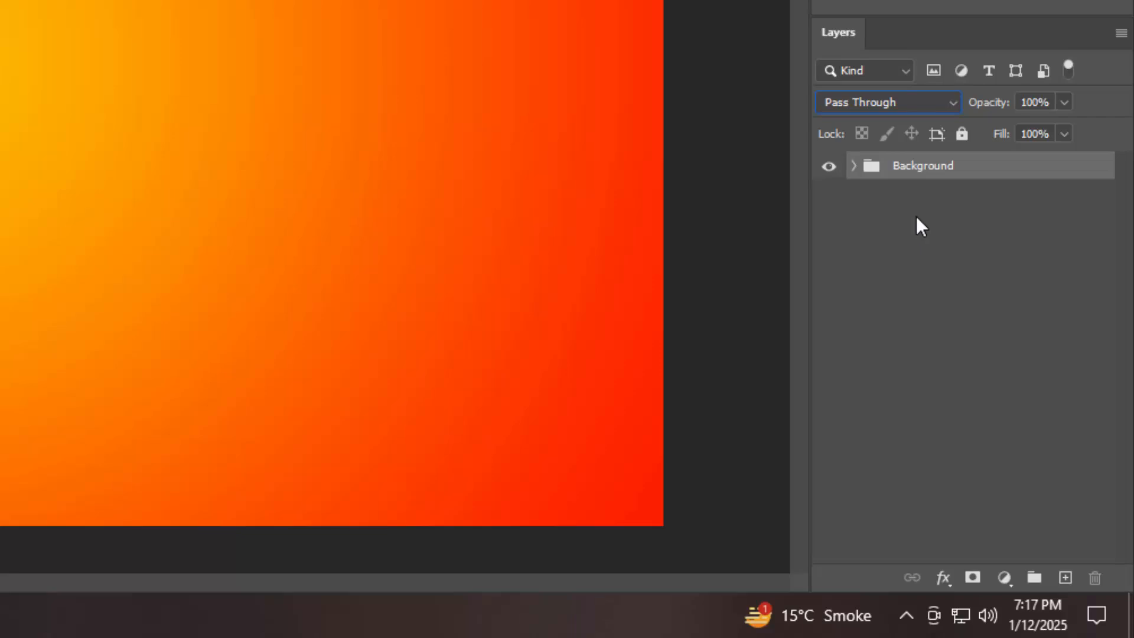
Convert the gradient fill layer inside the Background group to a Smart Object
left_click(854, 166)
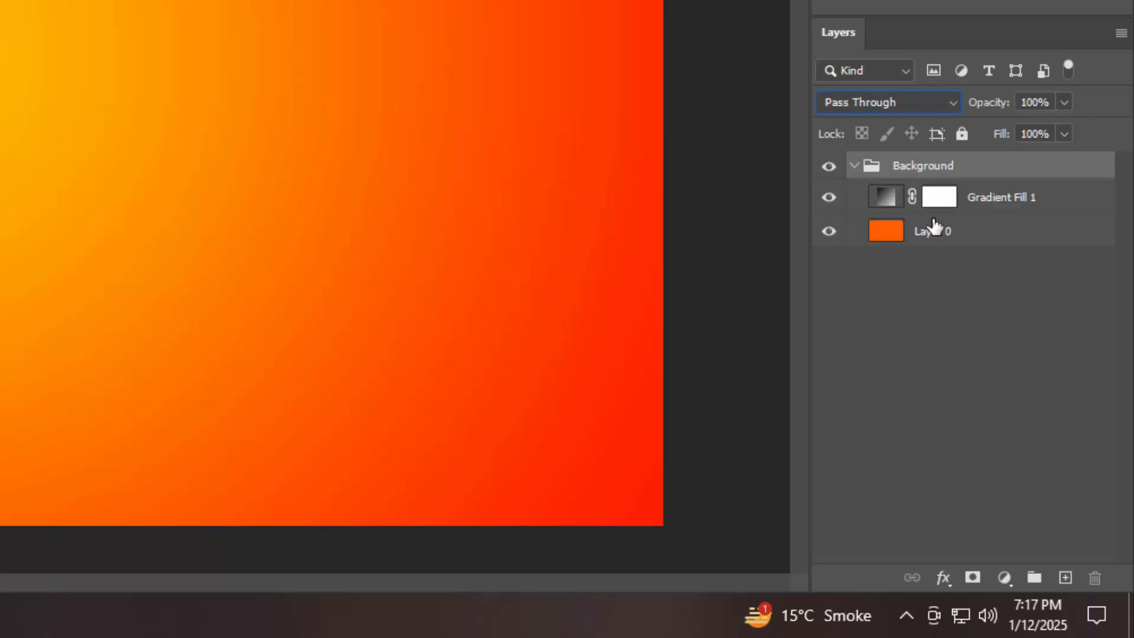
left_click(1003, 207)
right_click(961, 207)
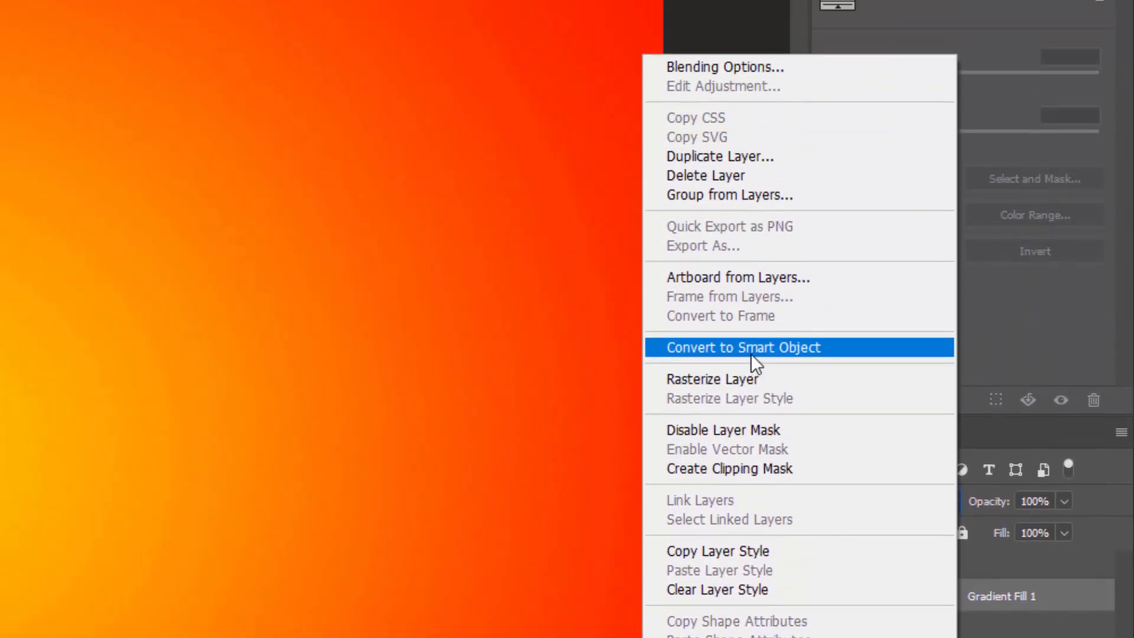
left_click(750, 353)
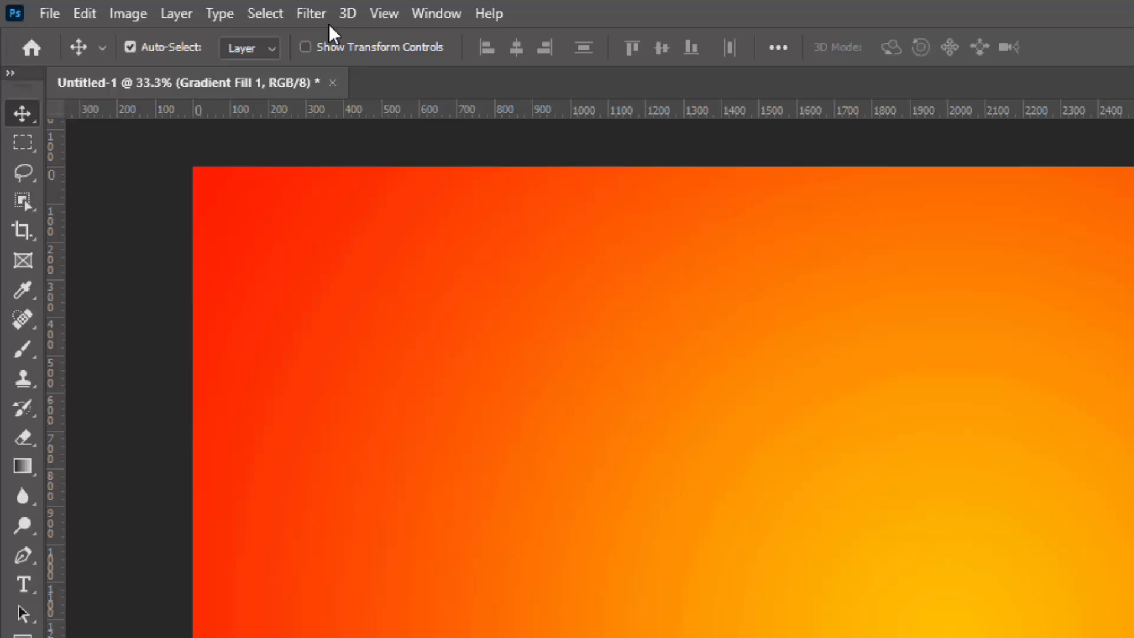
Apply a Gaussian Blur of 3.3 pixels to the gradient Smart Object, and collapse its filter list and the Background group
left_click(305, 19)
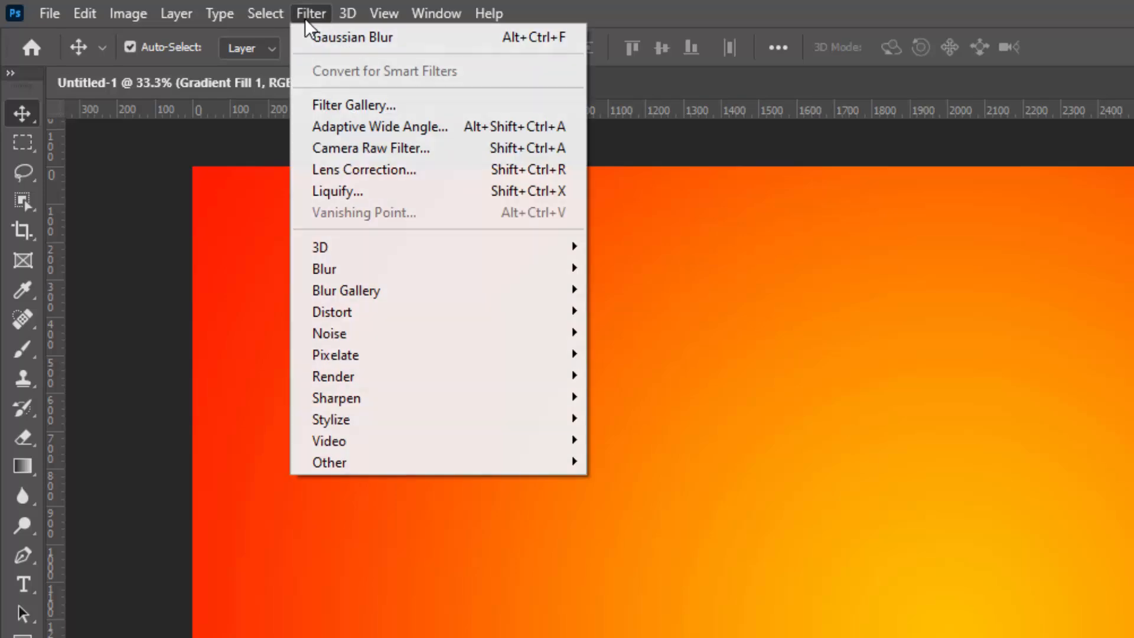
mouse_move(335, 269)
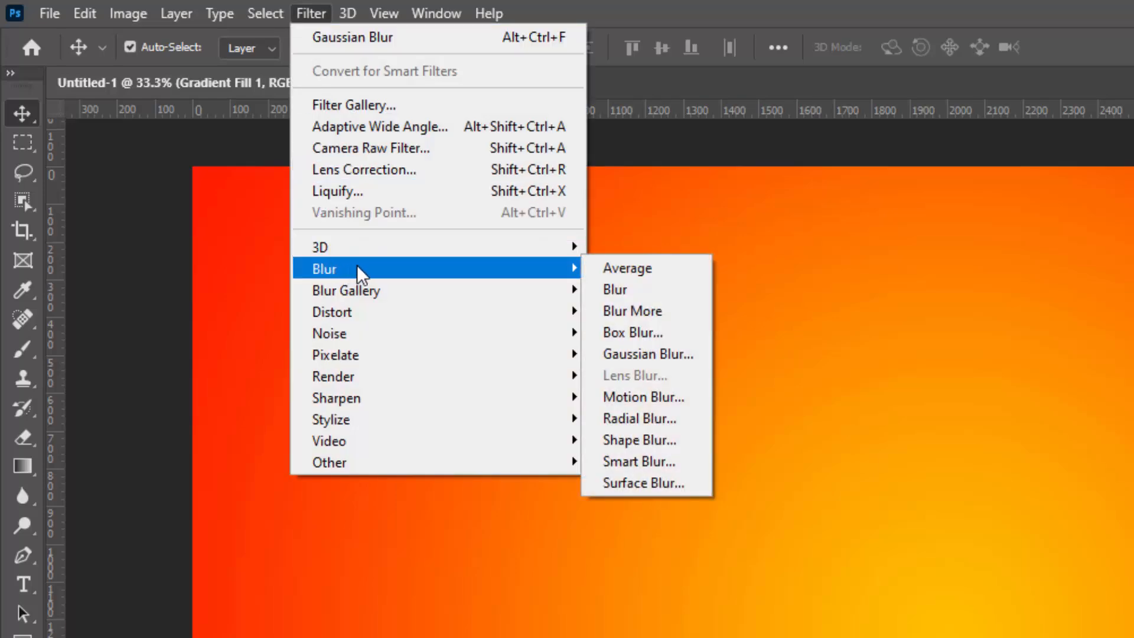
left_click(643, 354)
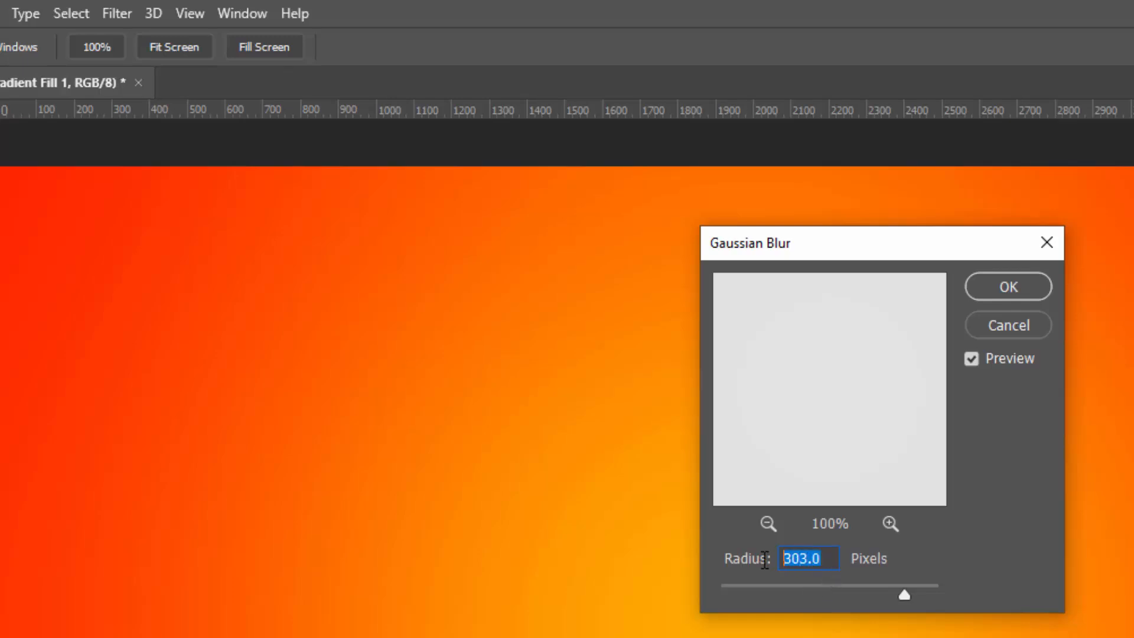
type("3.3")
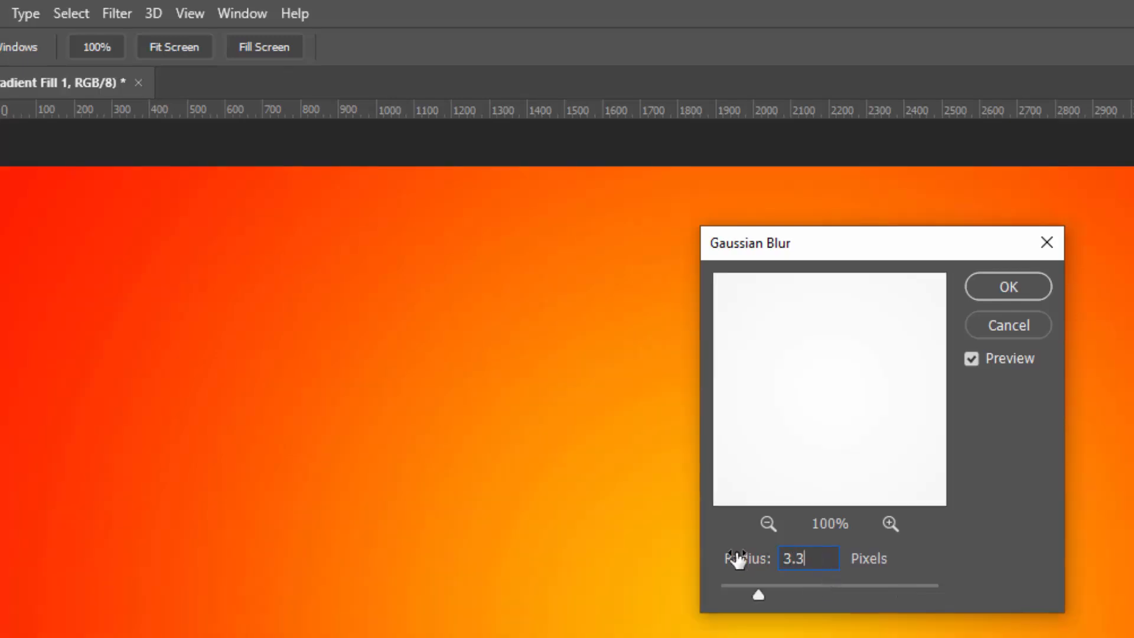
left_click(997, 292)
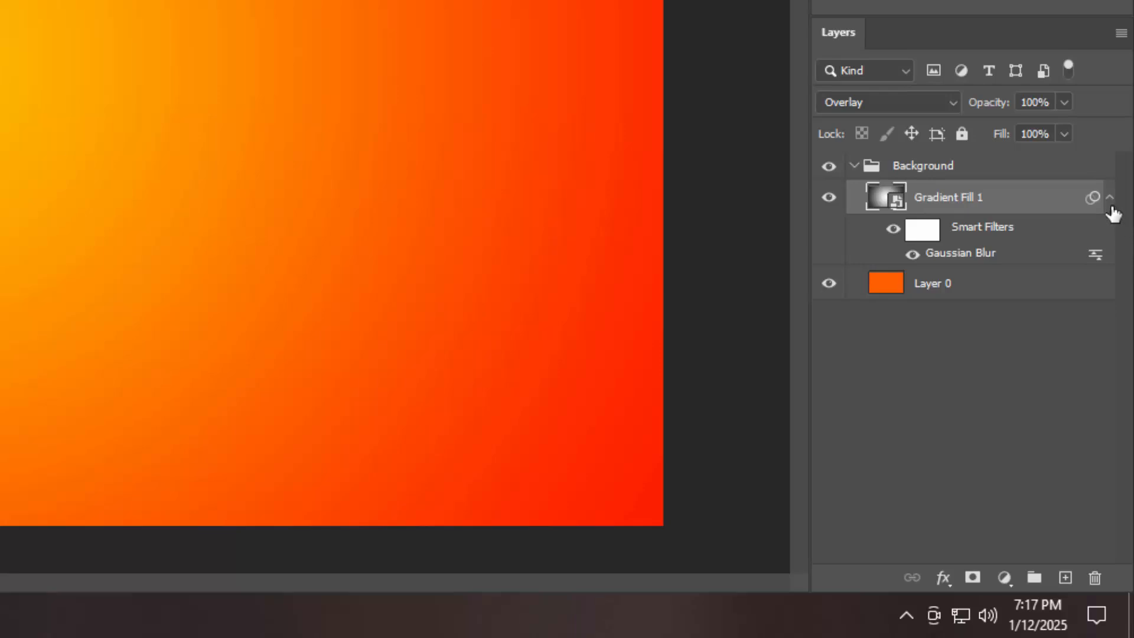
left_click(1108, 198)
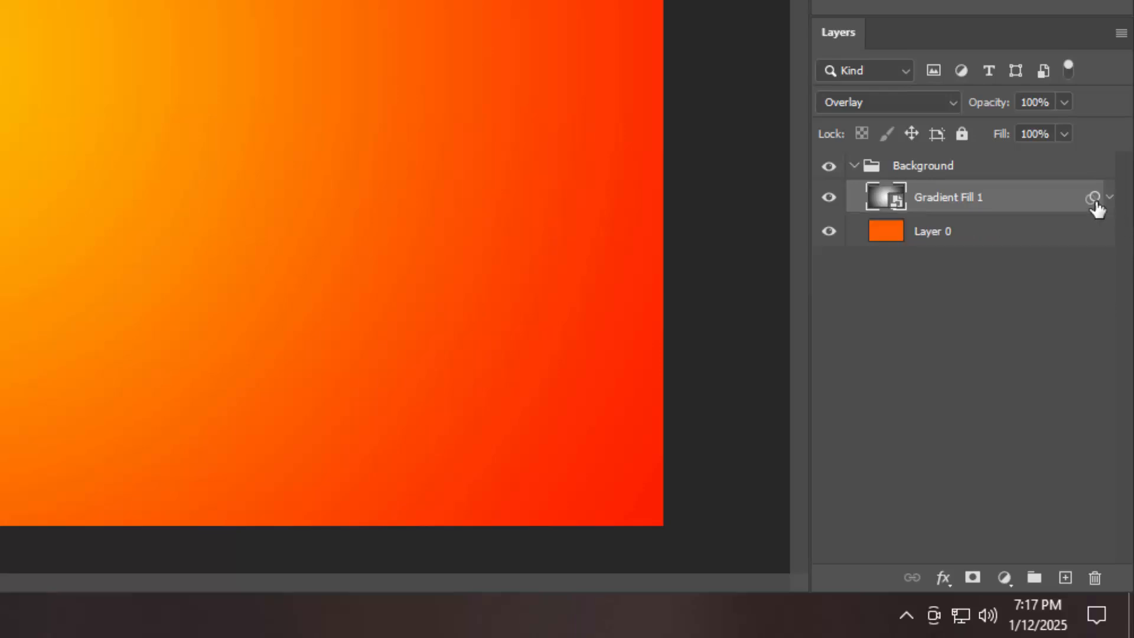
left_click(854, 167)
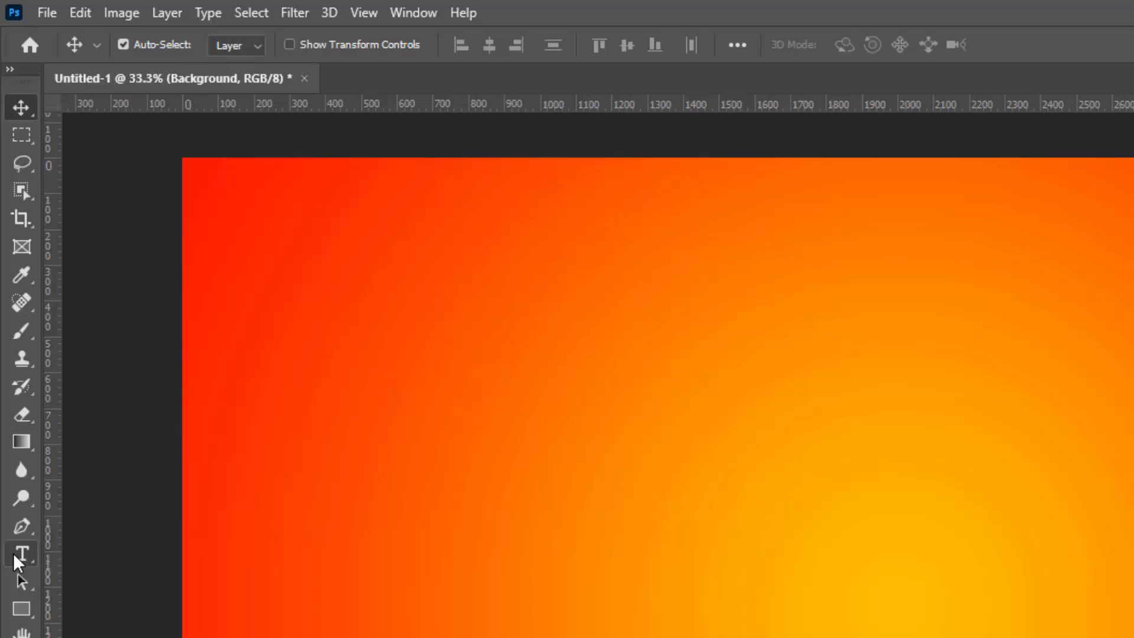
Add a horizontal text layer reading "500K" on the canvas
left_click(16, 558)
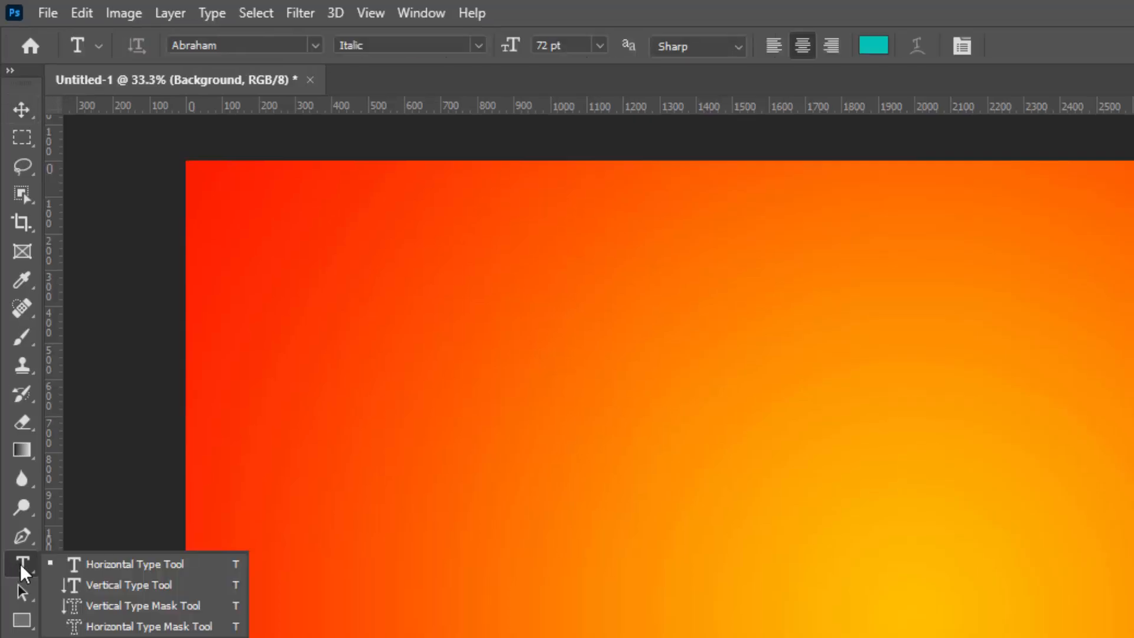
left_click(141, 565)
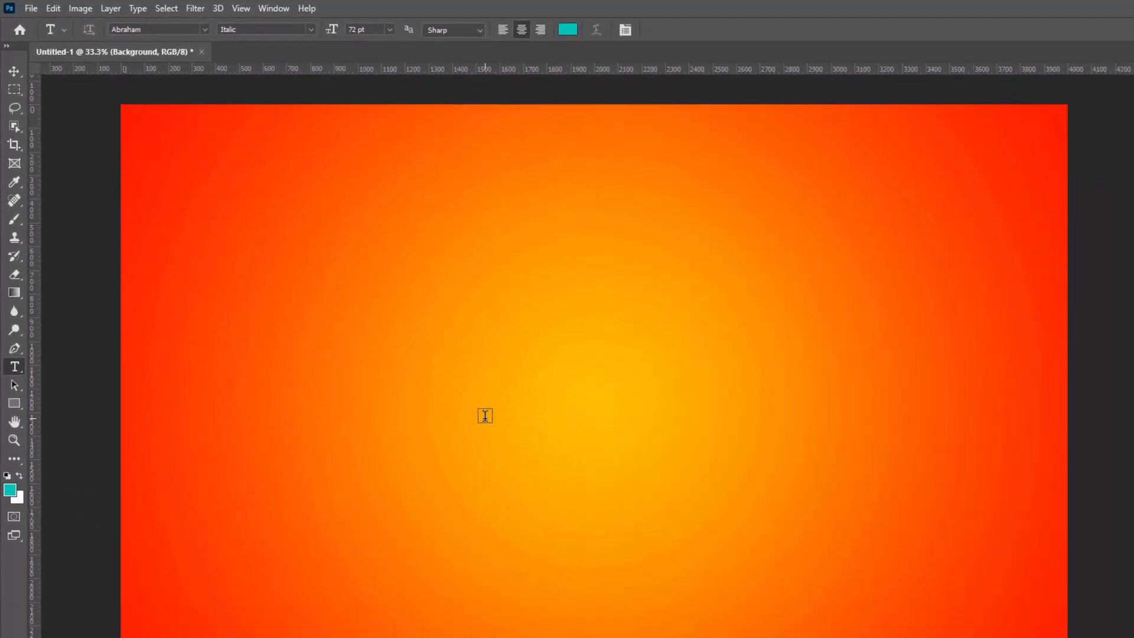
left_click(747, 637)
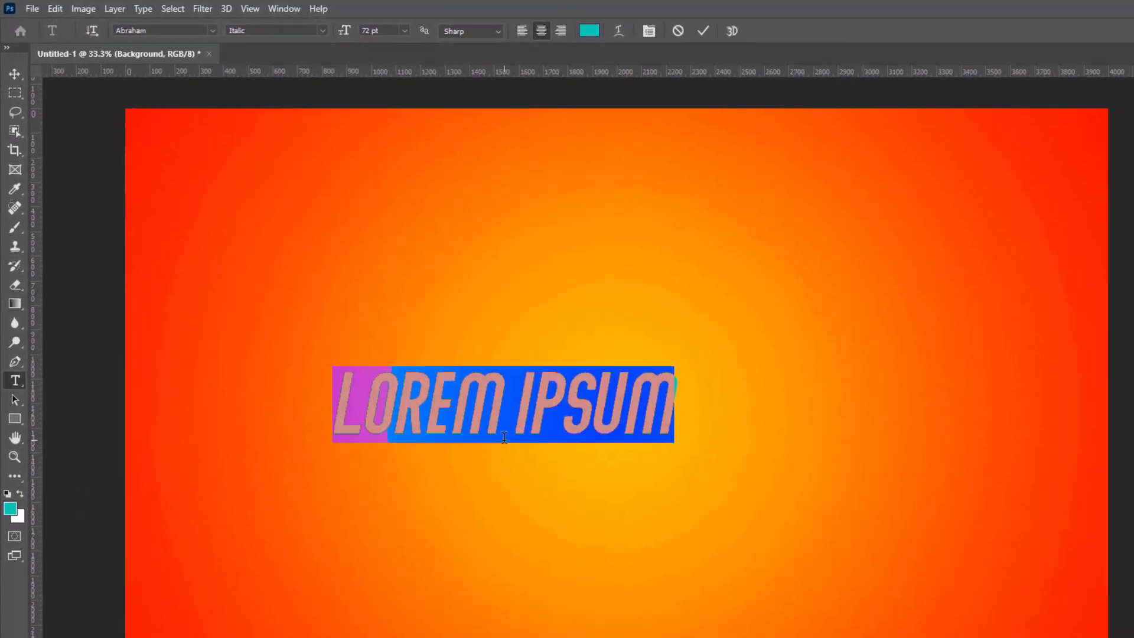
type("500K")
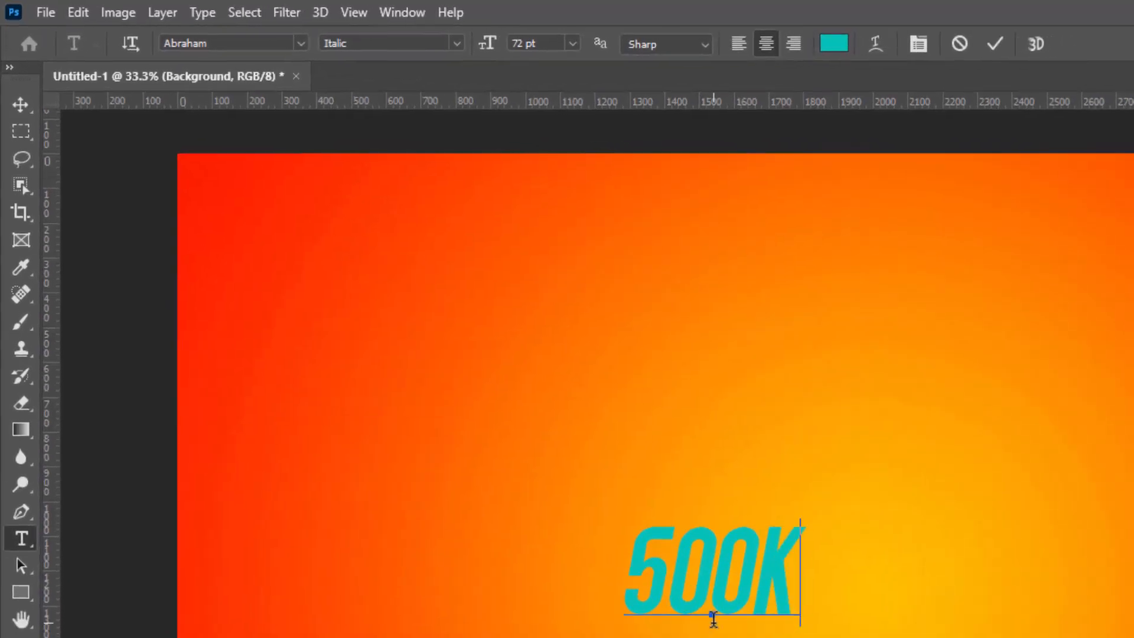
Colour the 500K text black (000000) and set its font size to 270 pt
double_click(748, 611)
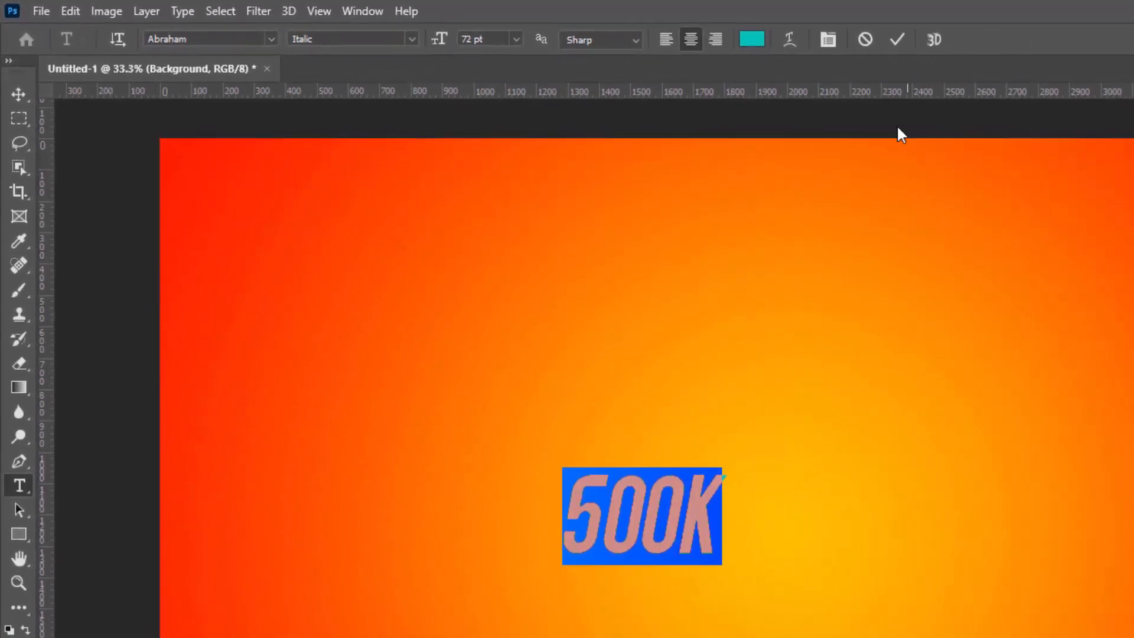
left_click(725, 37)
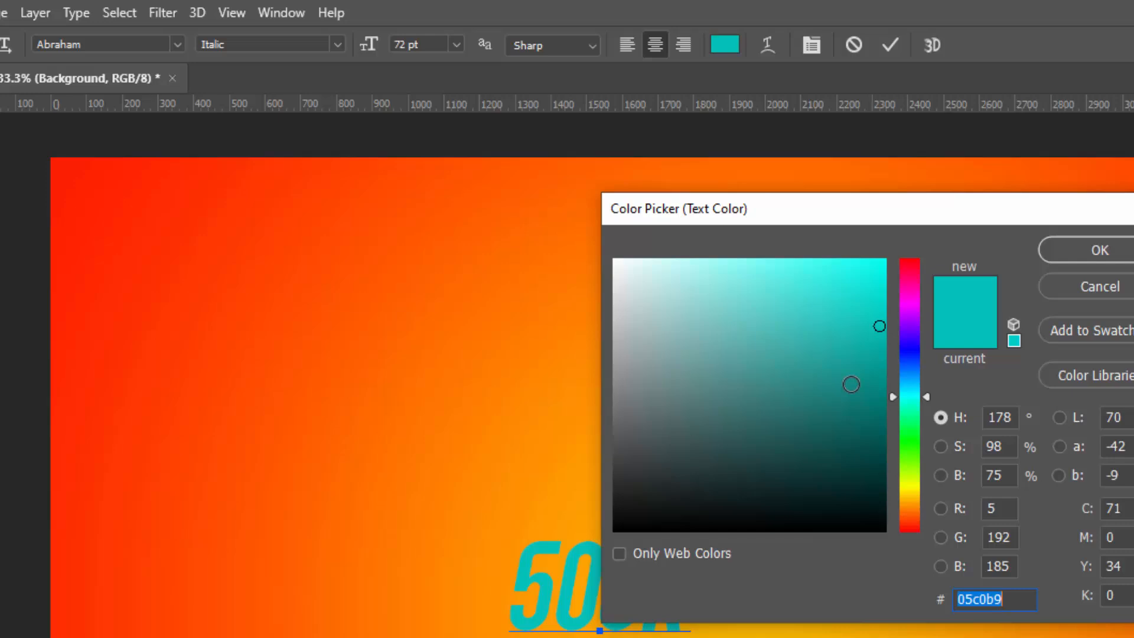
type("000000")
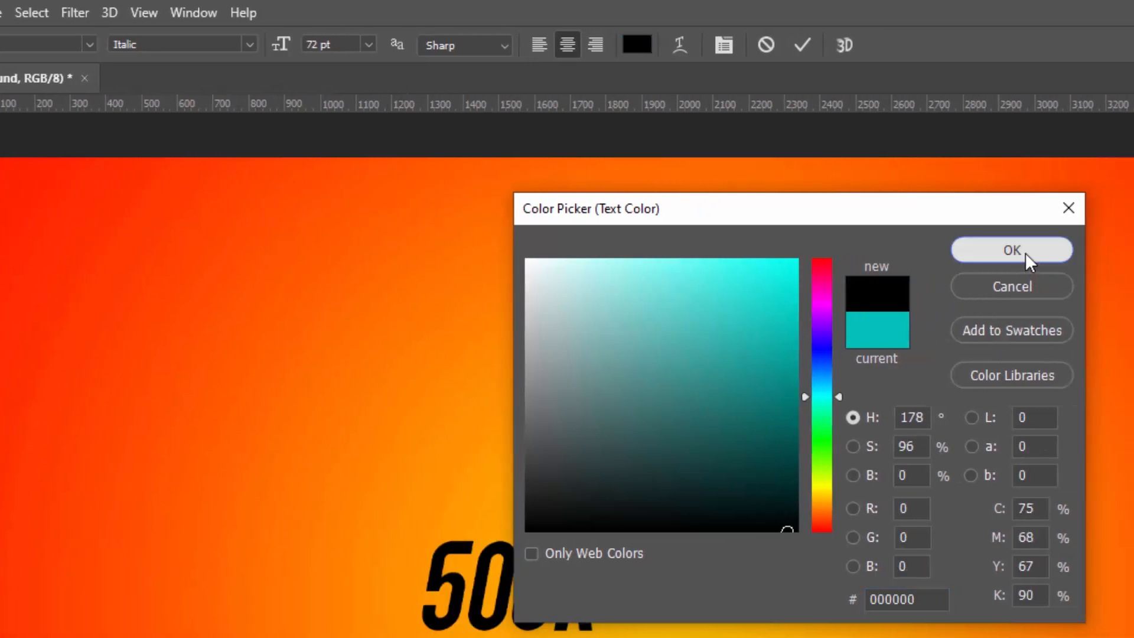
left_click(1012, 251)
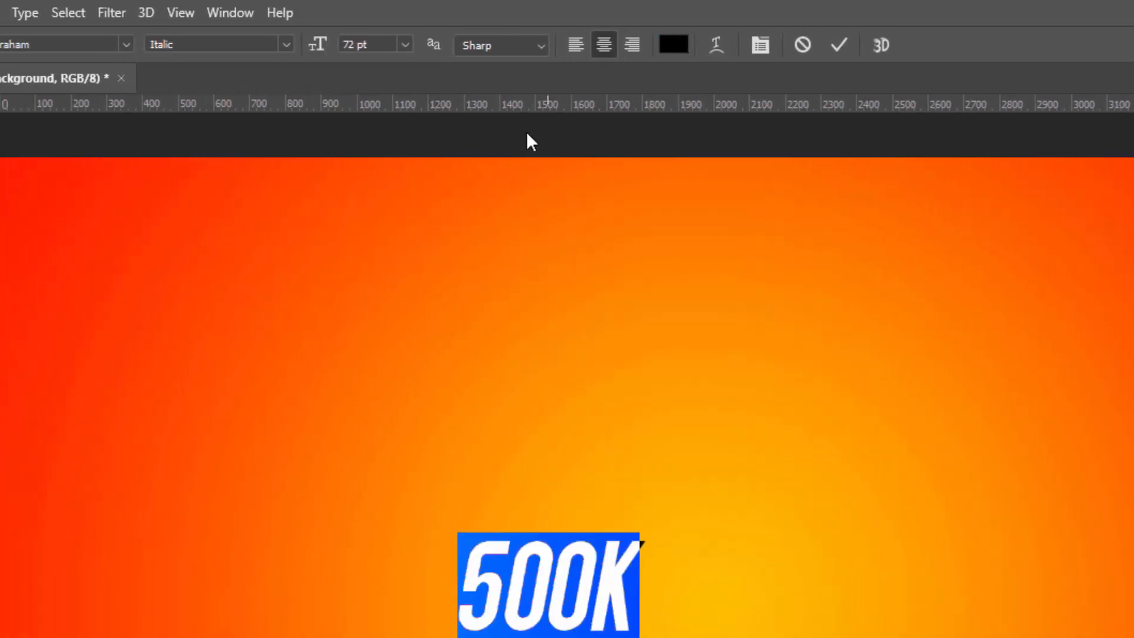
left_click(313, 45)
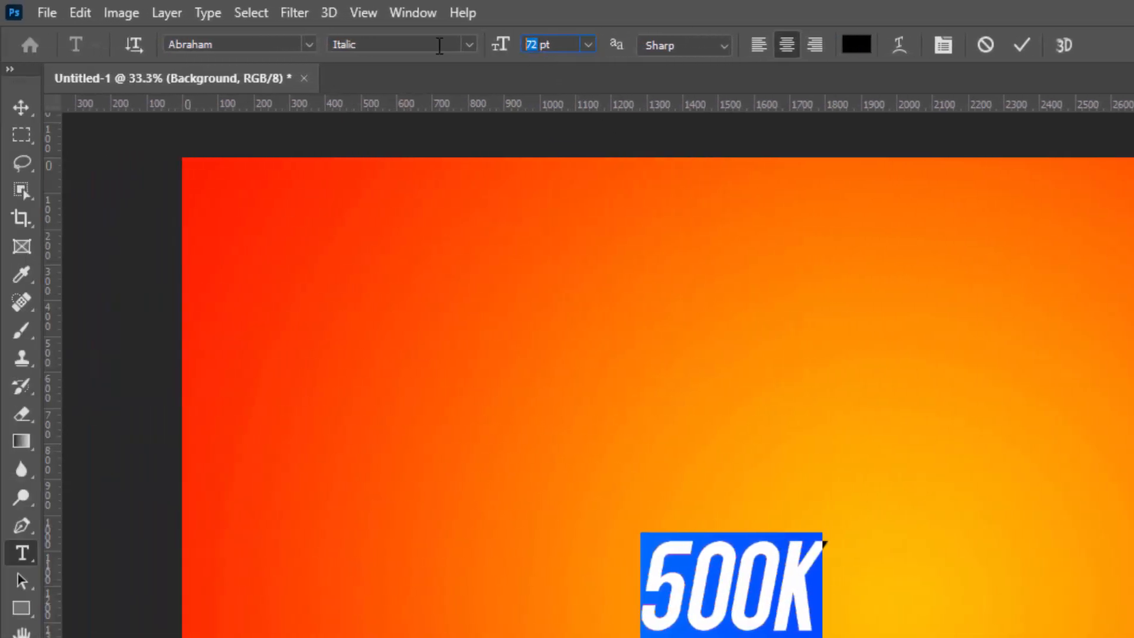
type("270")
key("Return")
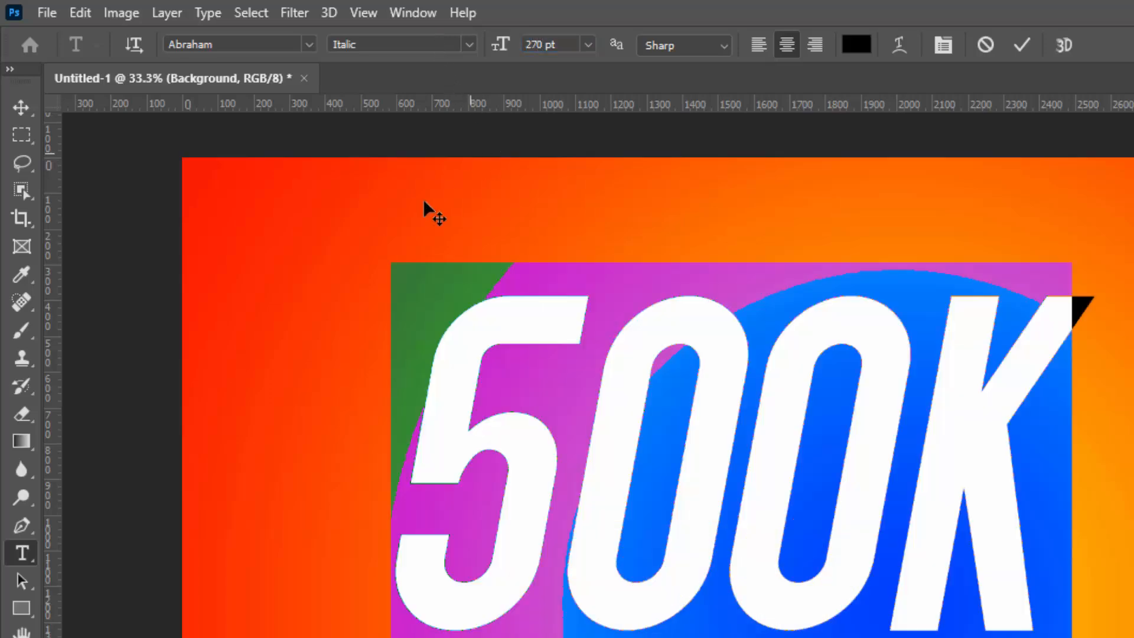
Try the Shadow style of the Abraham font on the 500K text
left_click(222, 51)
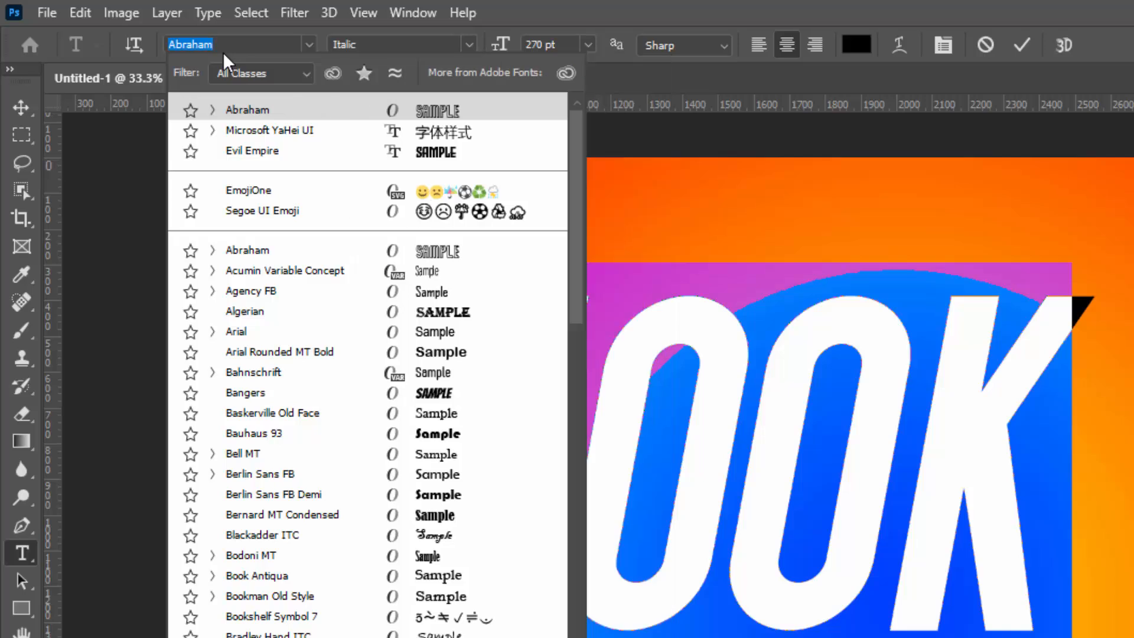
left_click(408, 49)
left_click(413, 45)
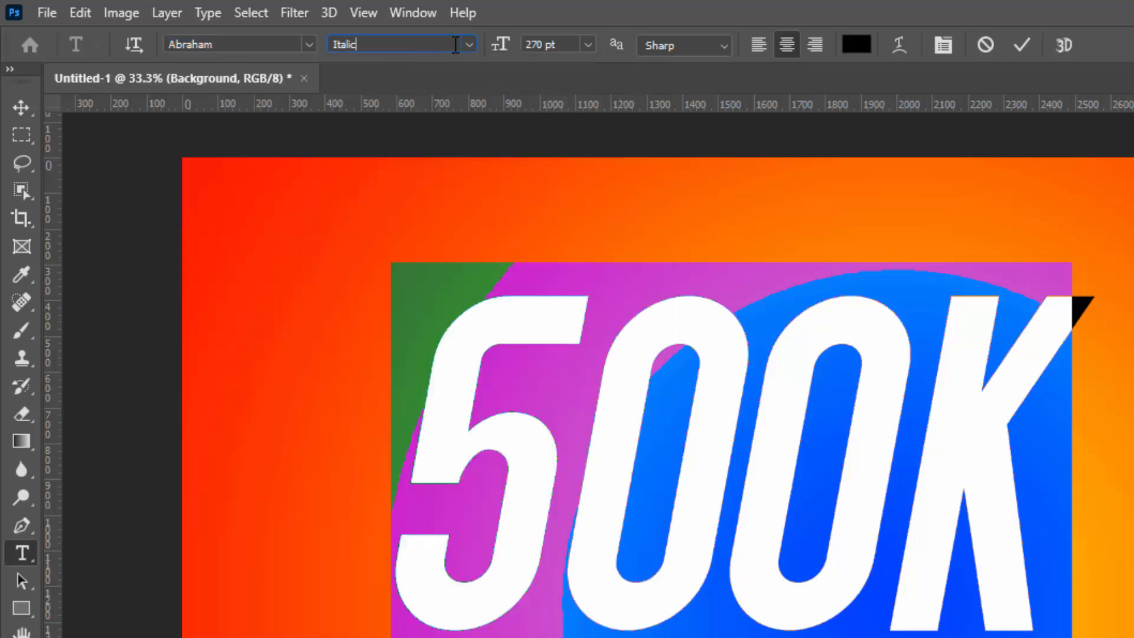
left_click(463, 42)
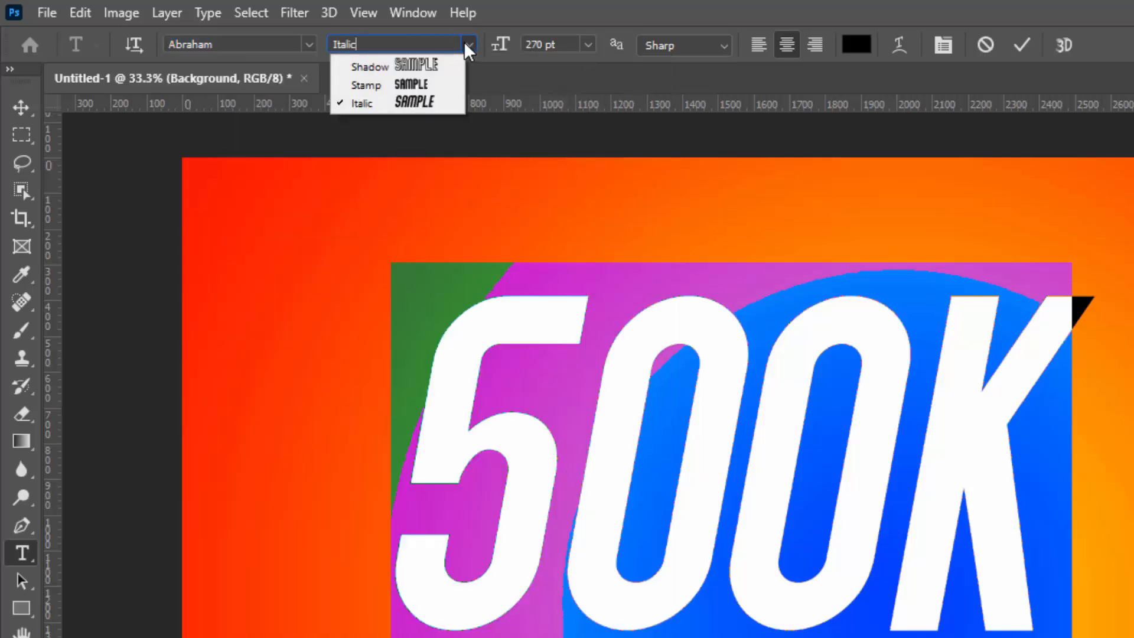
left_click(405, 68)
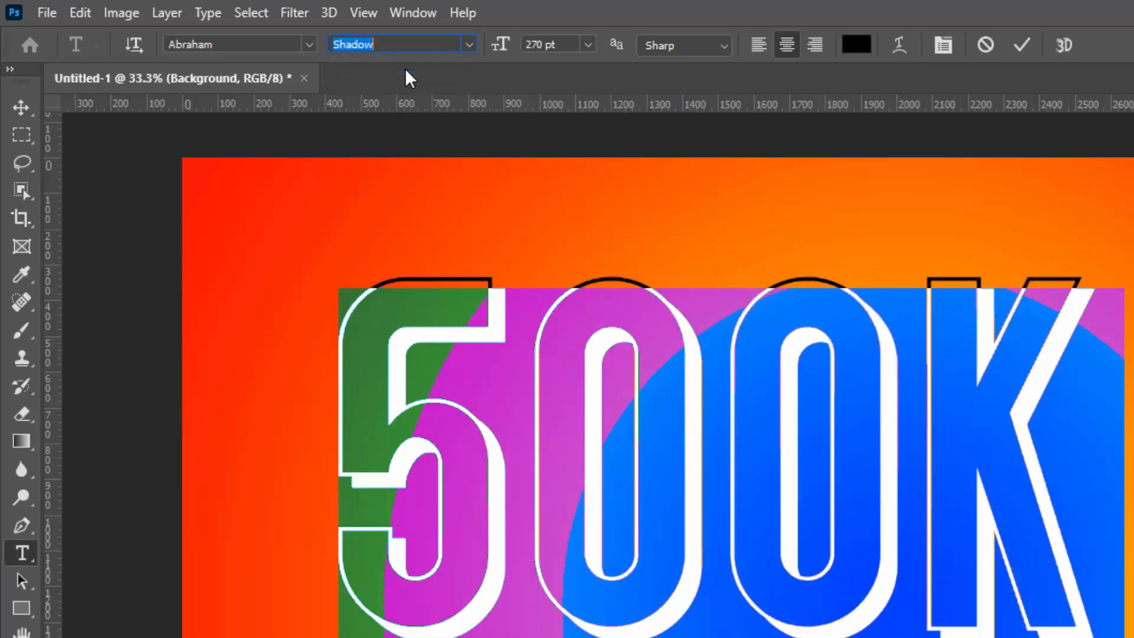
Move the 500K text towards the centre of the canvas
left_click(23, 108)
left_click_drag(718, 491, 804, 605)
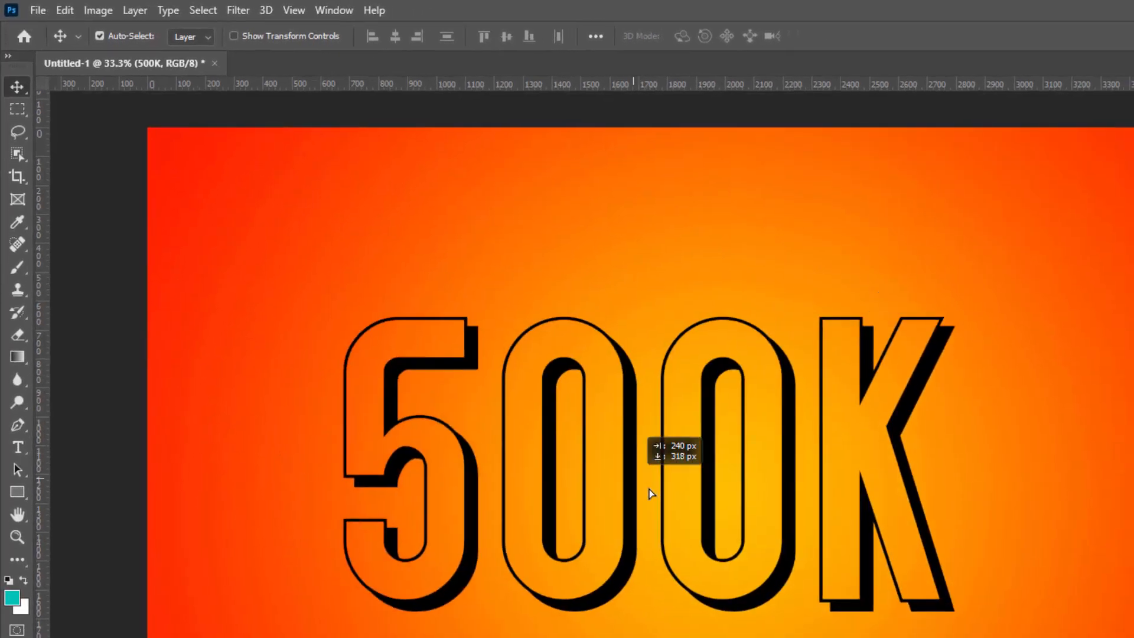
left_click_drag(650, 493, 612, 508)
Set the 500K text to the Italic style of the Abraham font
double_click(671, 500)
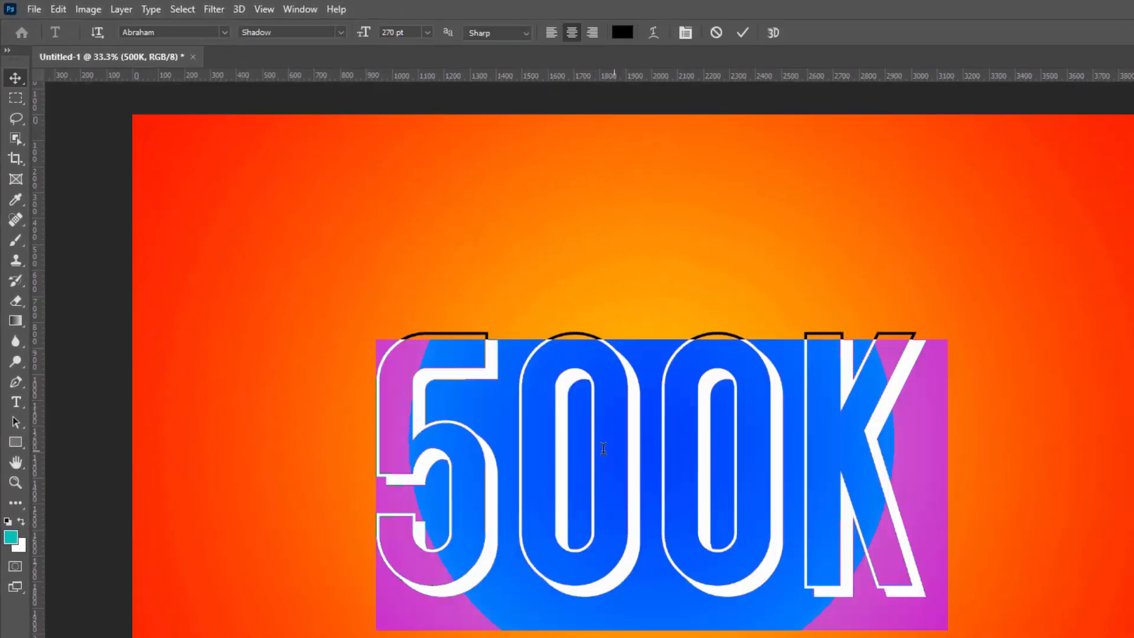
left_click(342, 32)
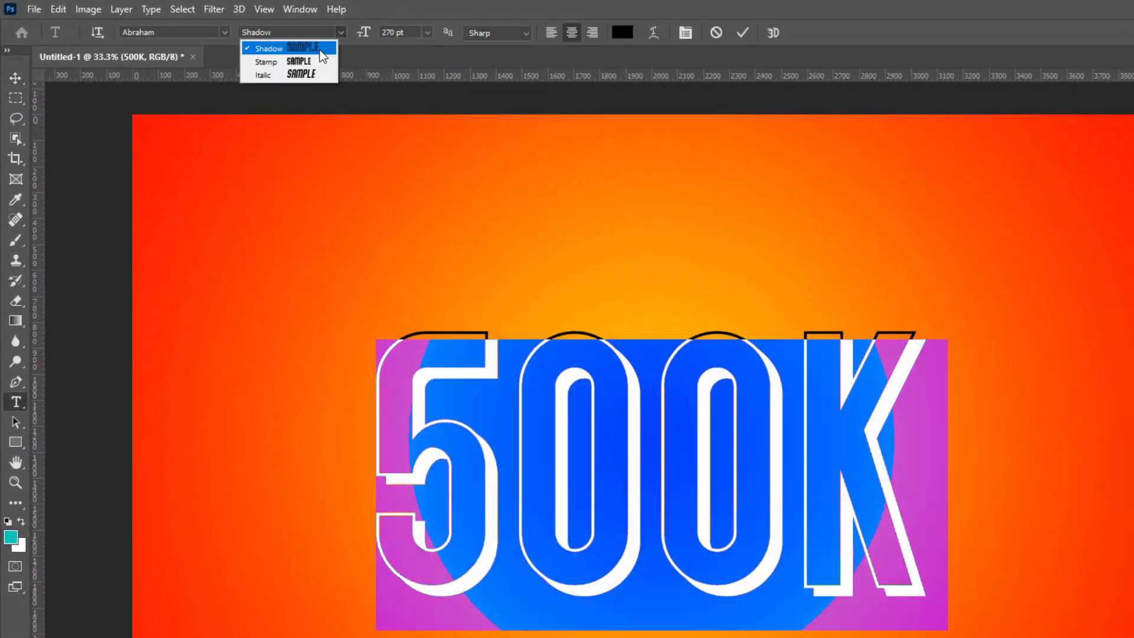
left_click(303, 69)
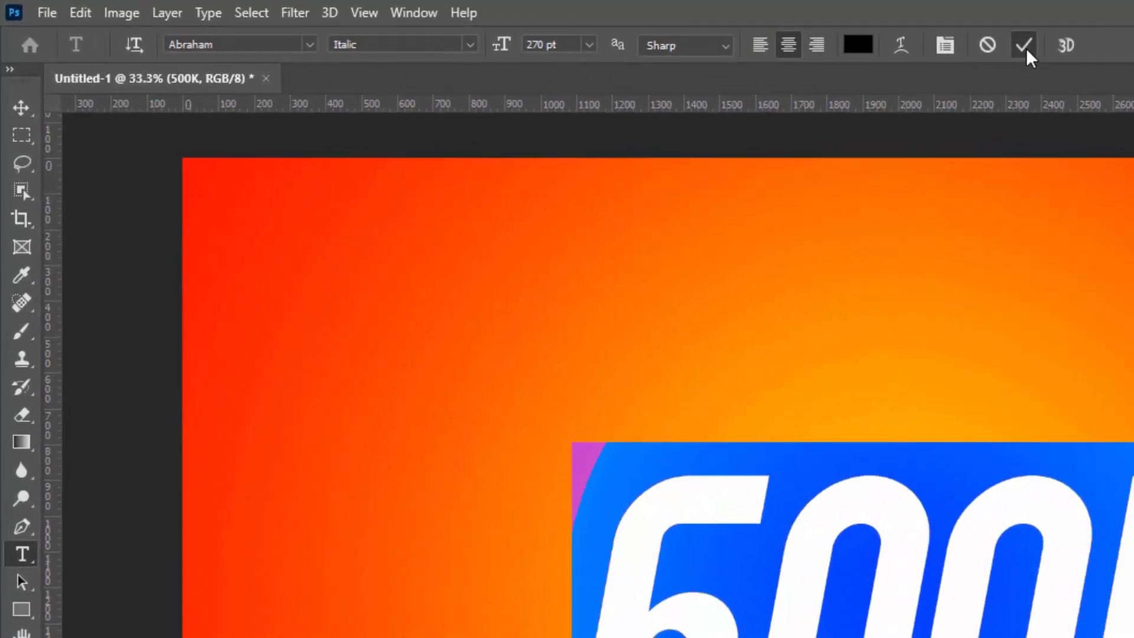
left_click(743, 32)
Move the 500K text slightly up and scale it proportionally to 100.20%
key("v")
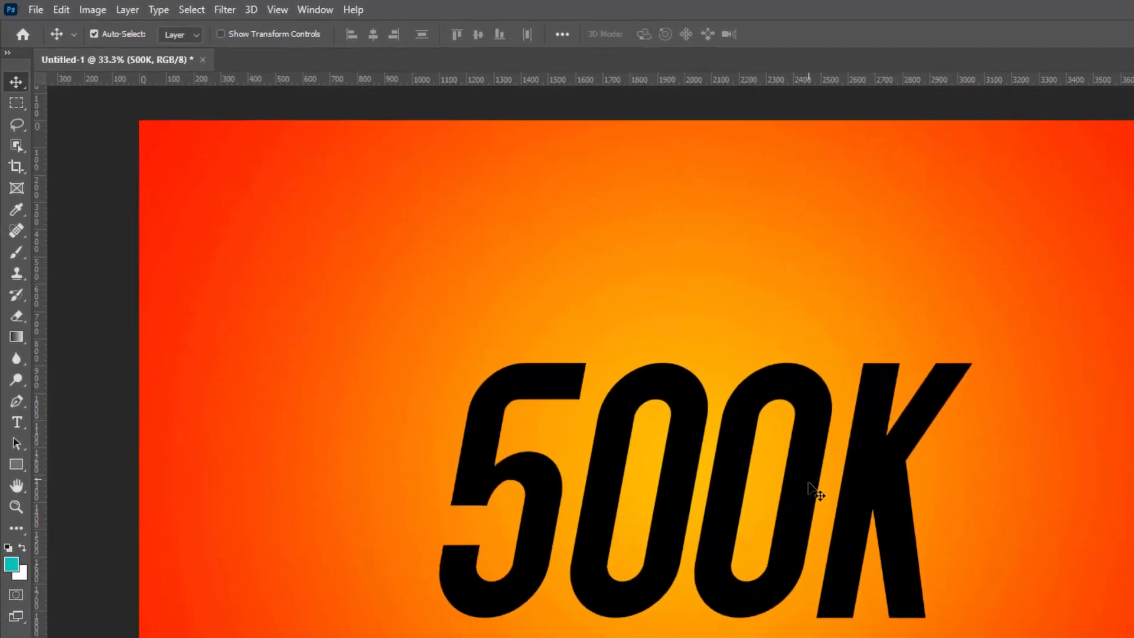
left_click_drag(809, 488, 806, 453)
key("ctrl+t")
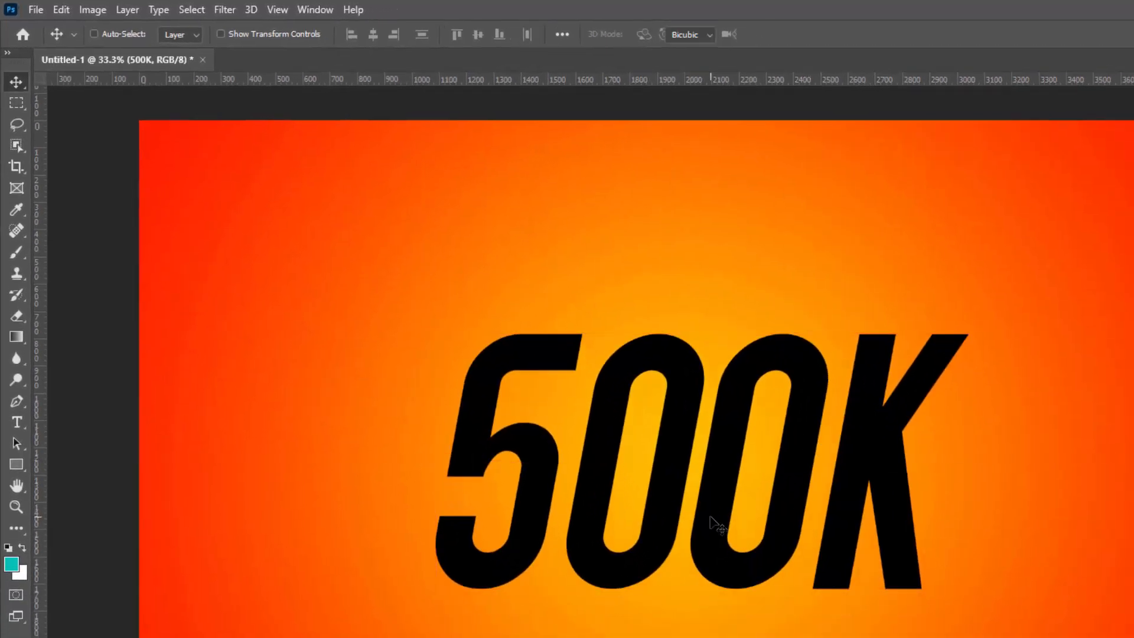
left_click_drag(701, 466, 656, 622)
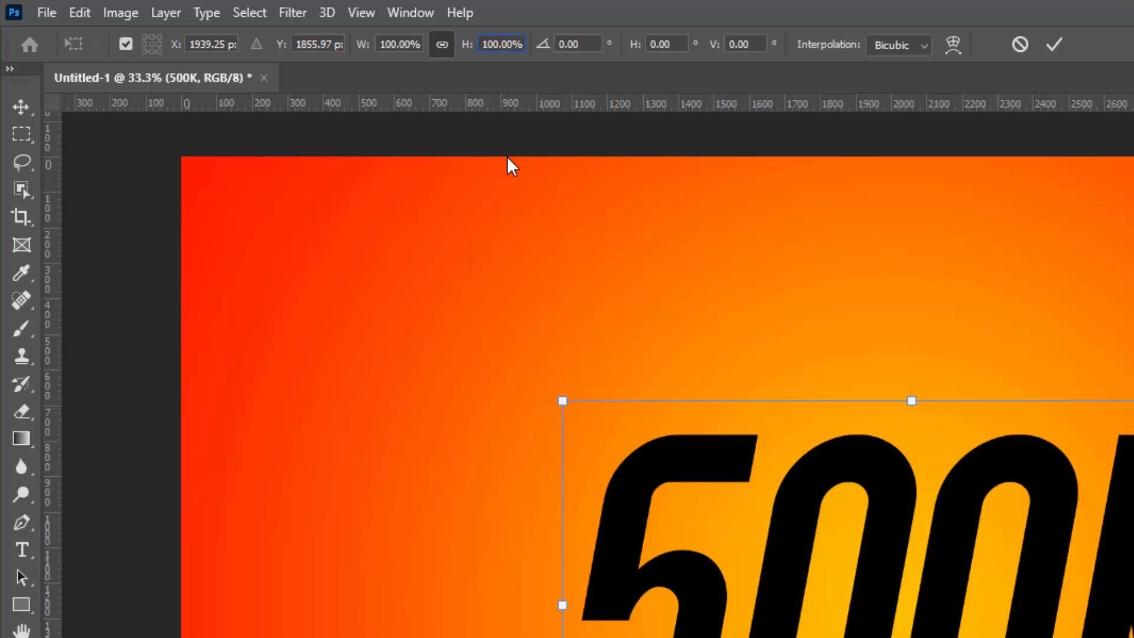
key("Delete")
key("Delete")
type("2")
key("Return")
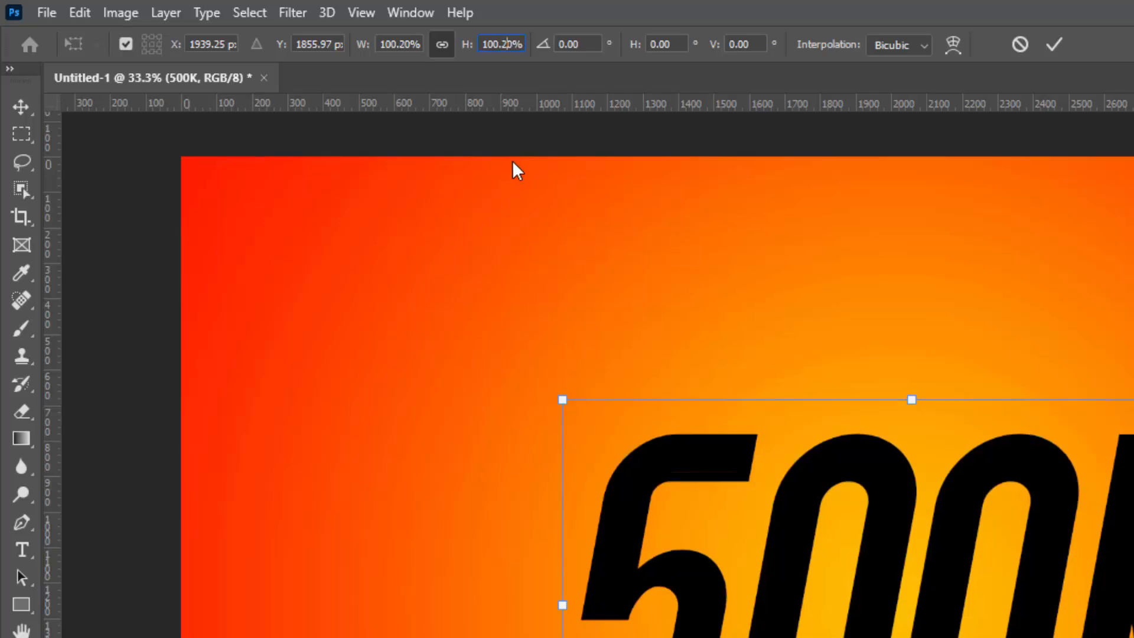
left_click(1054, 38)
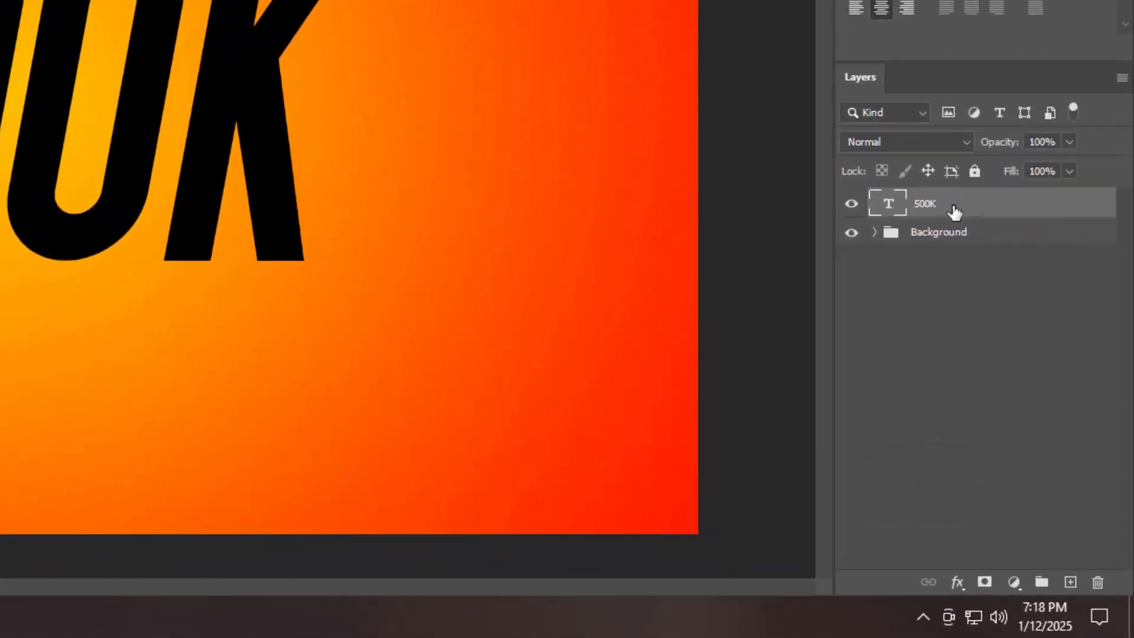
Convert the 500K text layer to a Smart Object and add a hidden duplicate of it
right_click(954, 212)
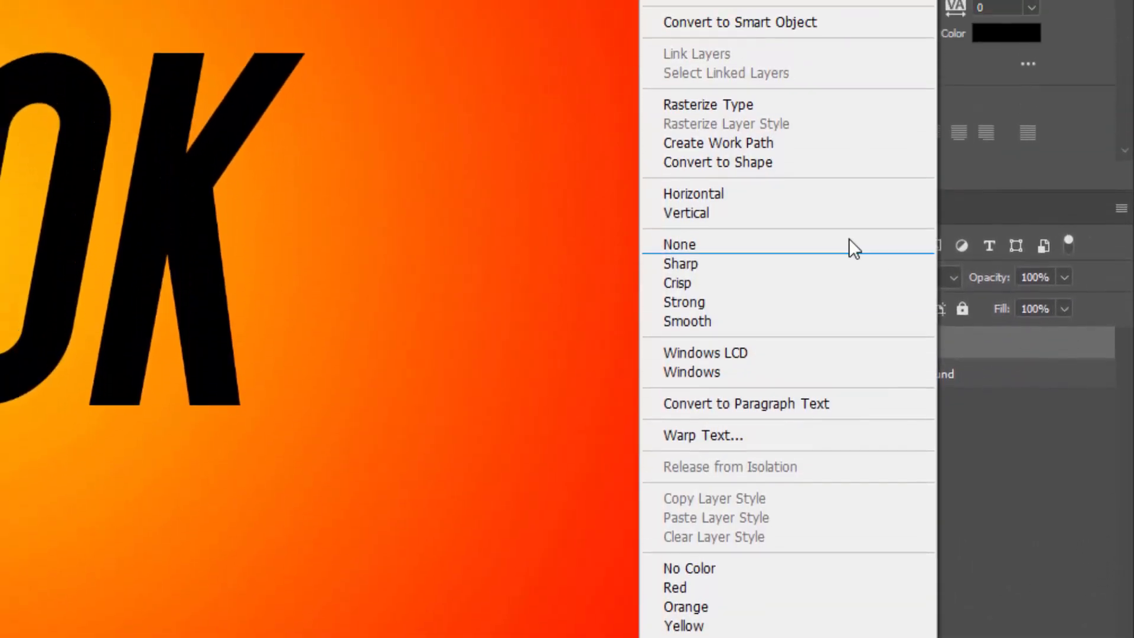
left_click(781, 92)
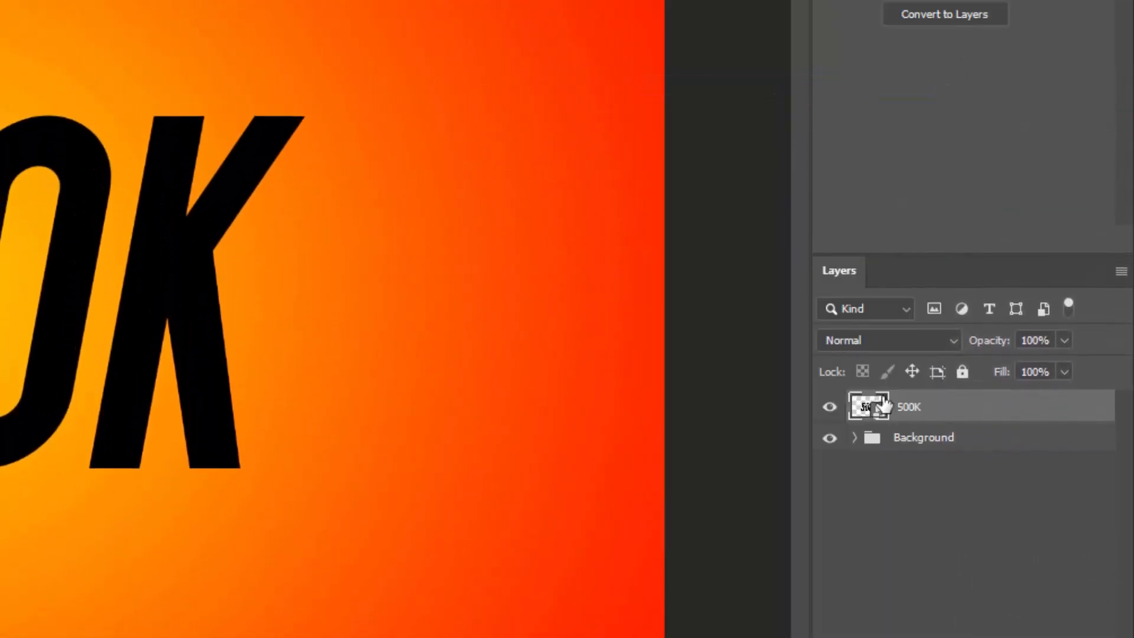
key("ctrl+j")
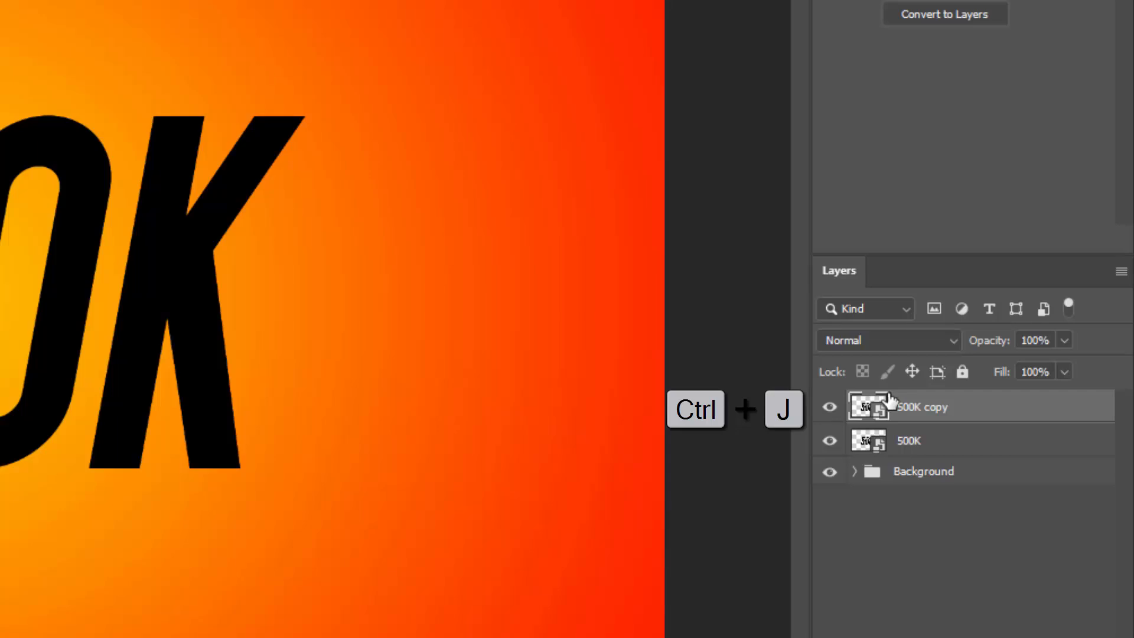
left_click(830, 407)
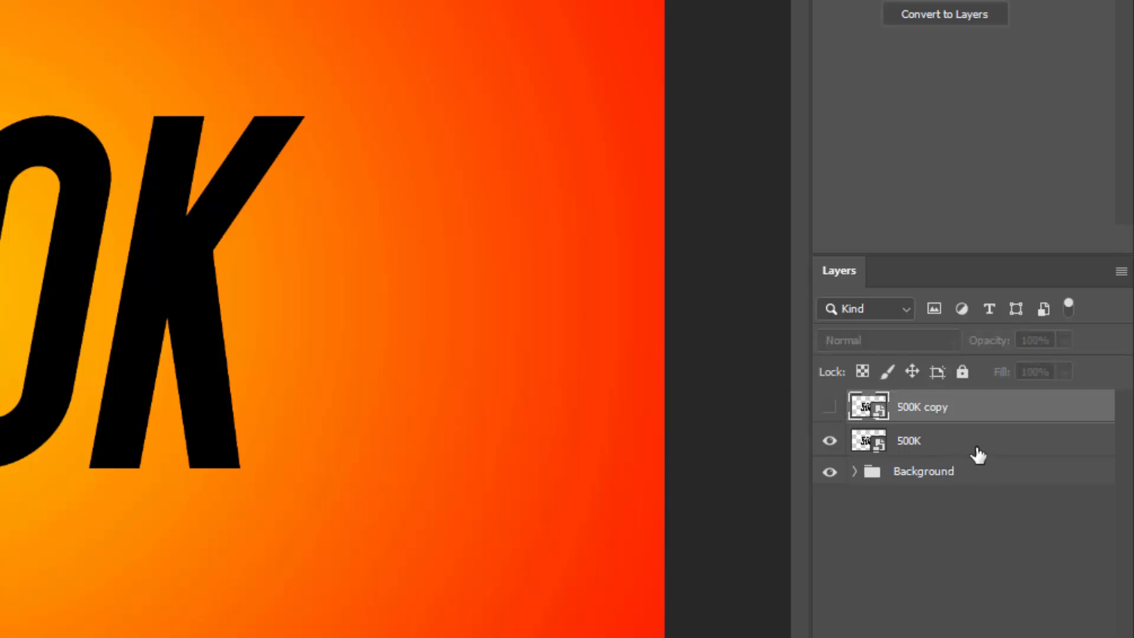
Rename the original visible 500K layer as Shadow
double_click(913, 440)
type("Shadow")
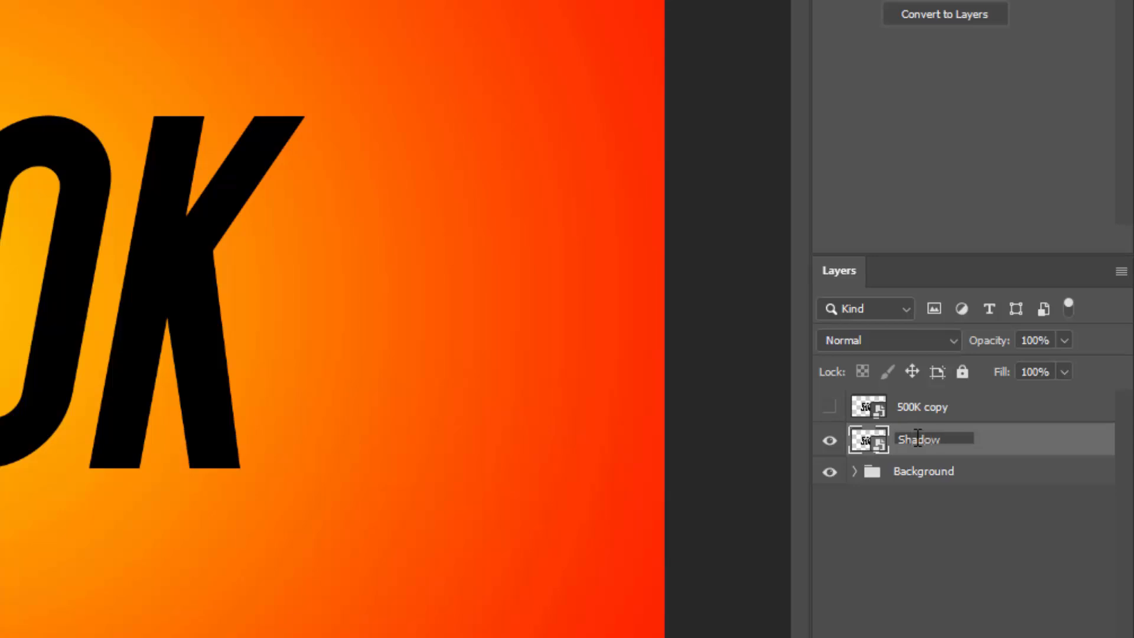
double_click(917, 439)
key("Return")
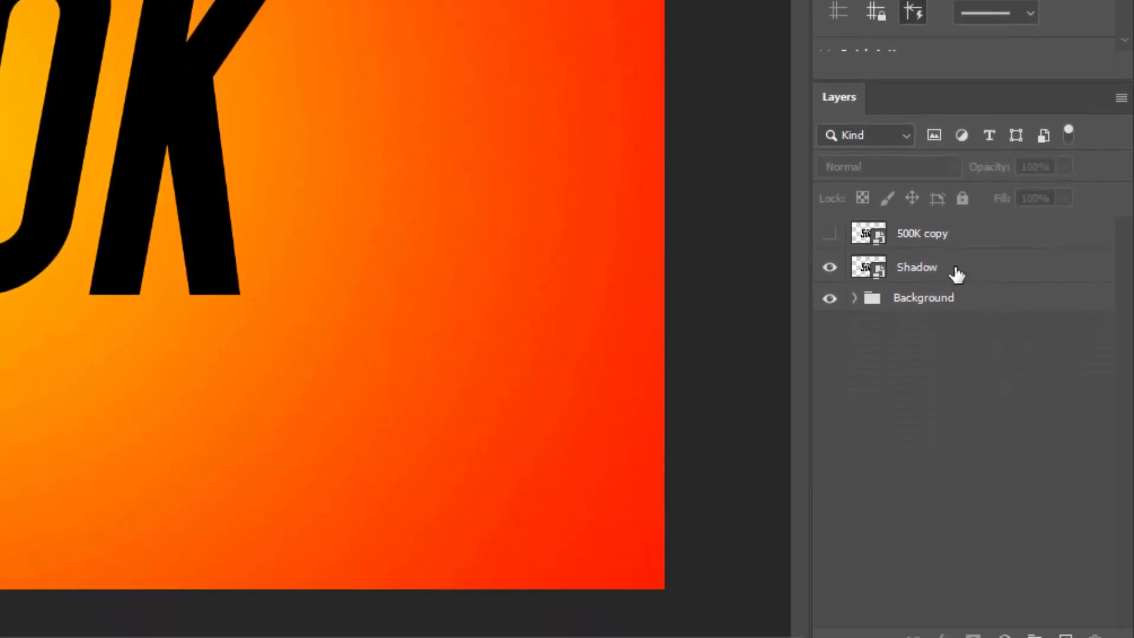
Put the Shadow layer in a new group and name the group Shadow
key("ctrl+g")
double_click(931, 208)
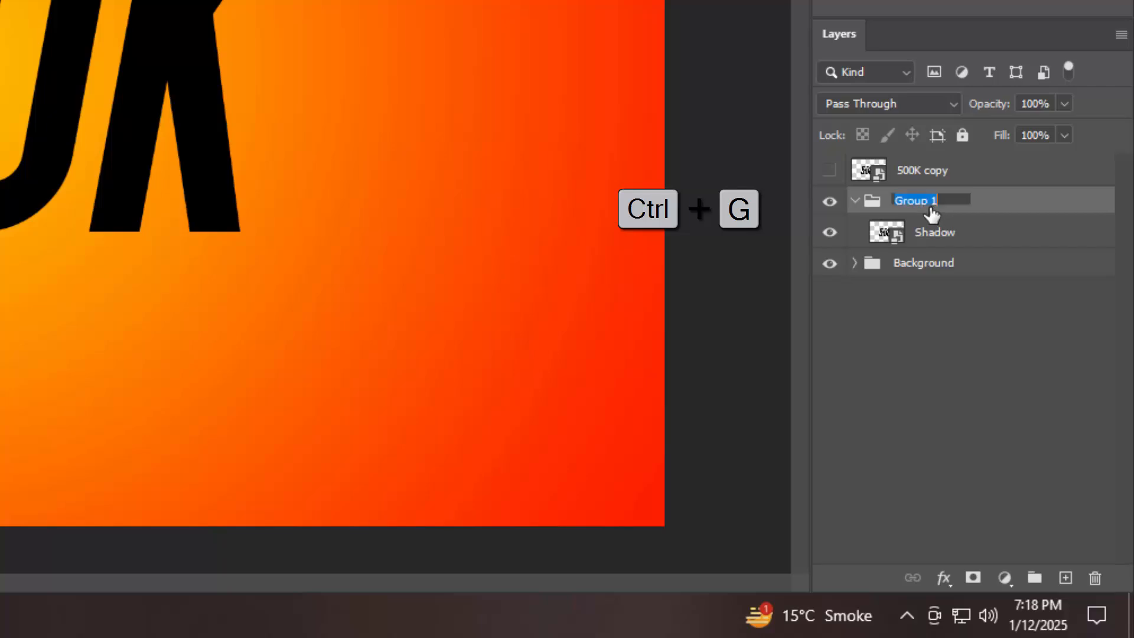
type("Shadow")
key("Return")
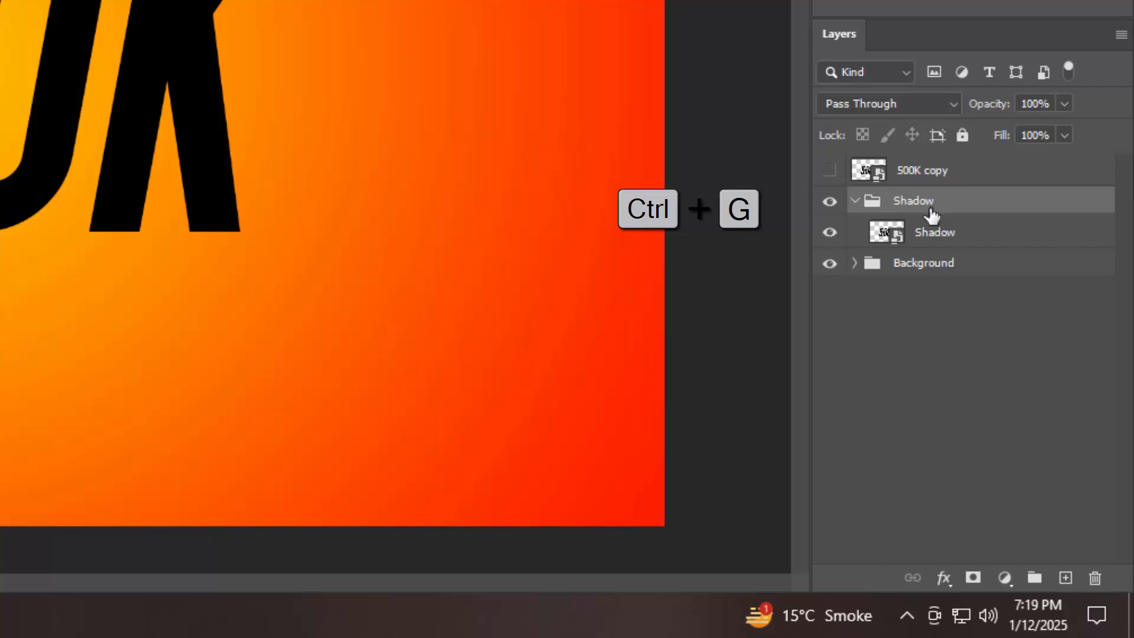
Add a Drop Shadow effect to the Shadow layer with Multiply blend mode and colour 000d54
left_click(982, 240)
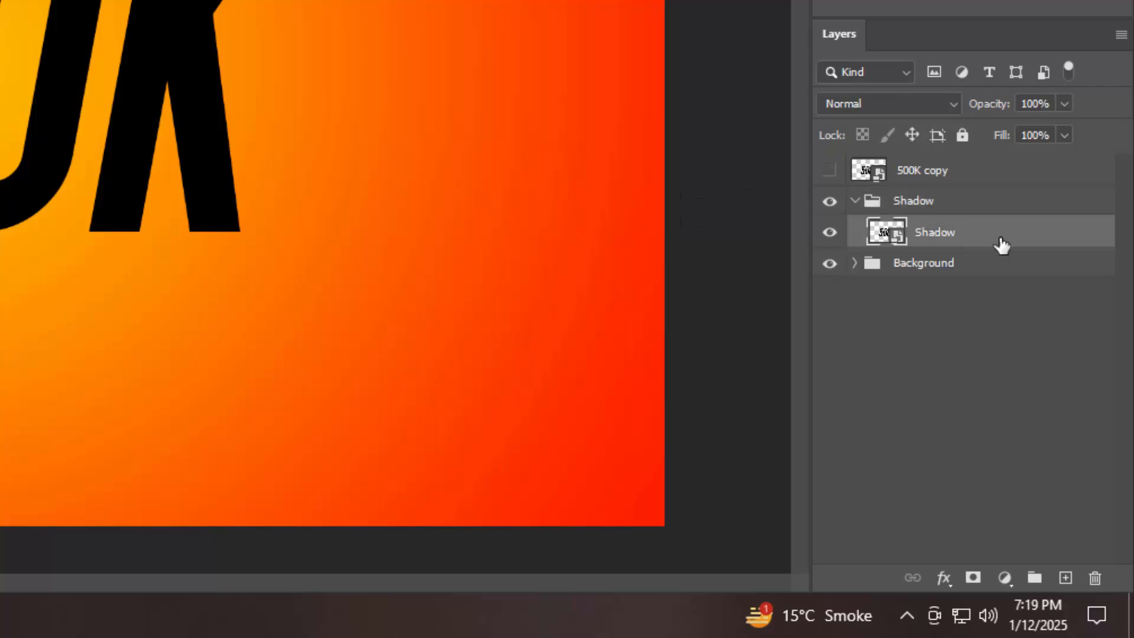
left_click(944, 582)
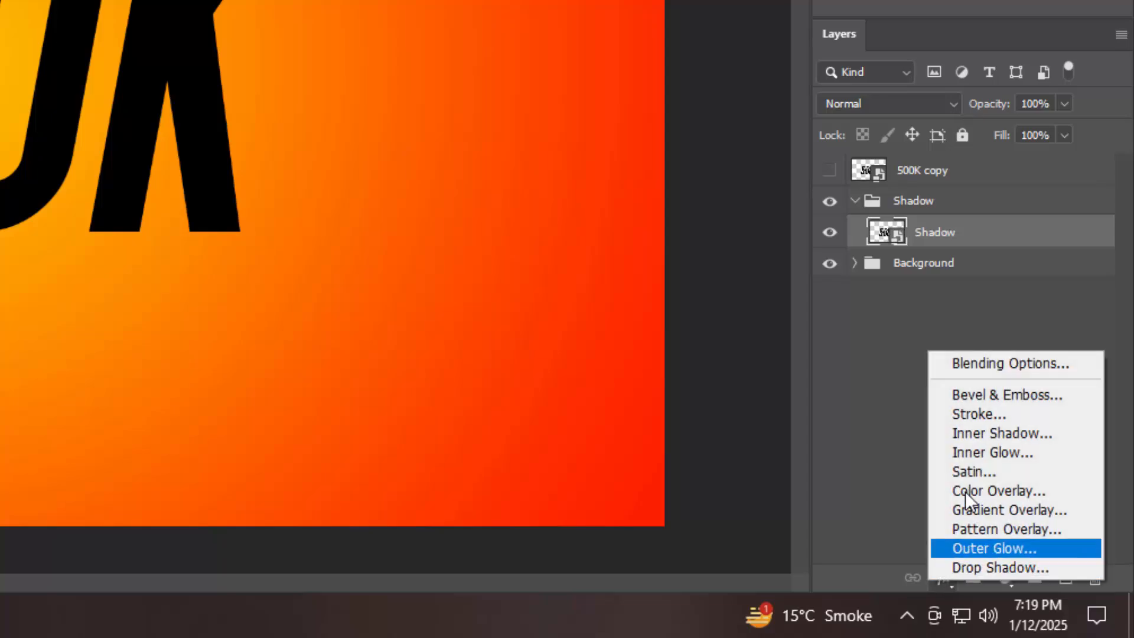
left_click(964, 362)
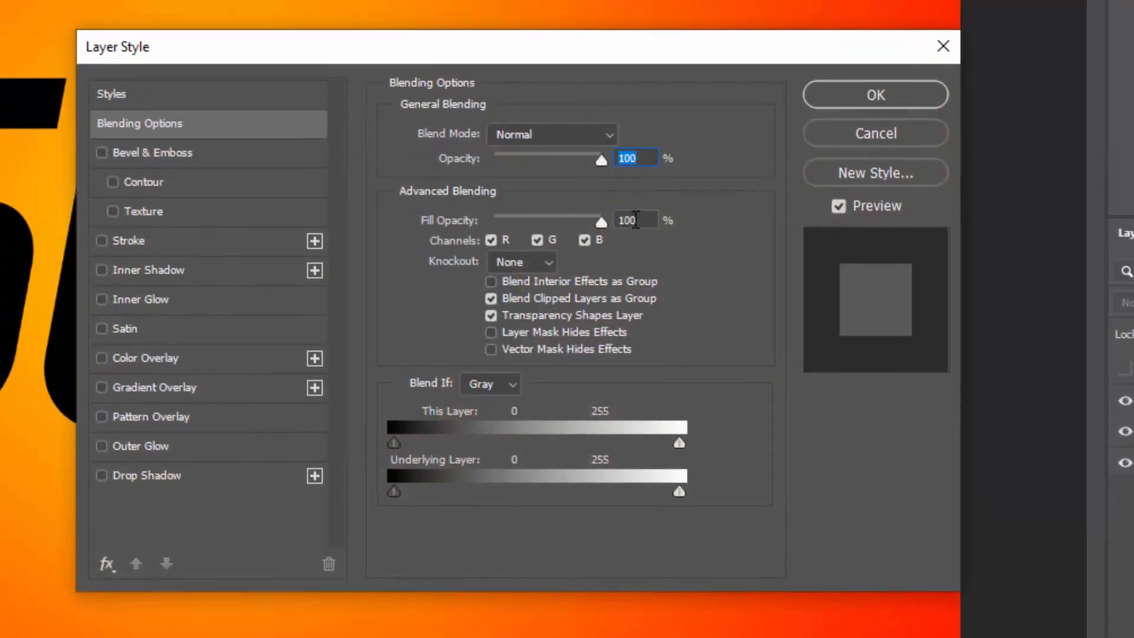
left_click(636, 220)
left_click(222, 475)
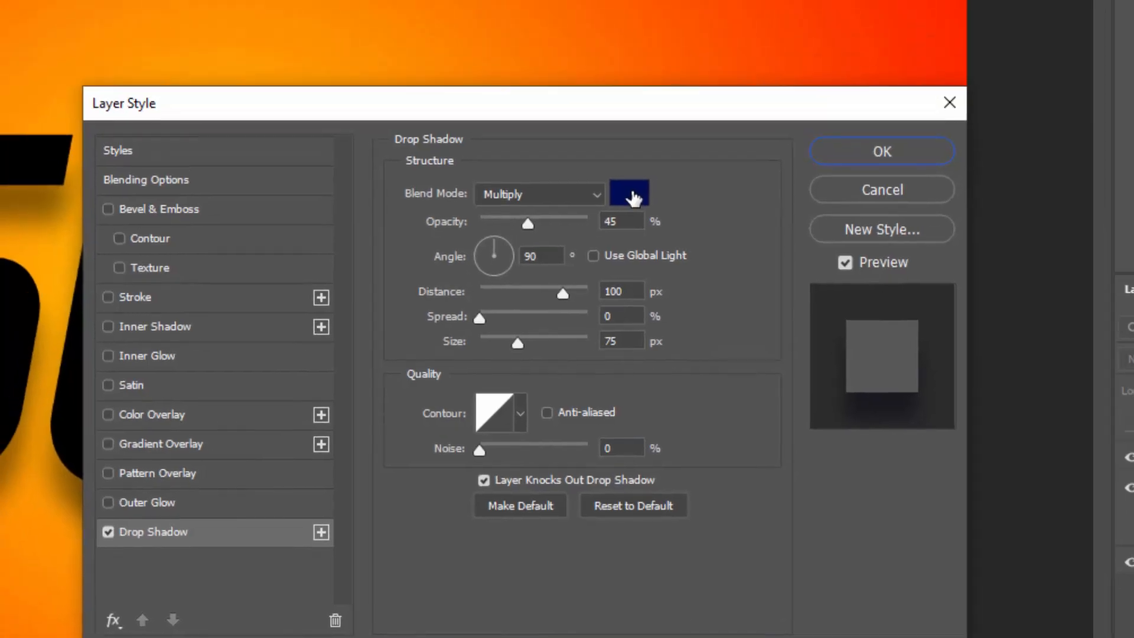
left_click(623, 137)
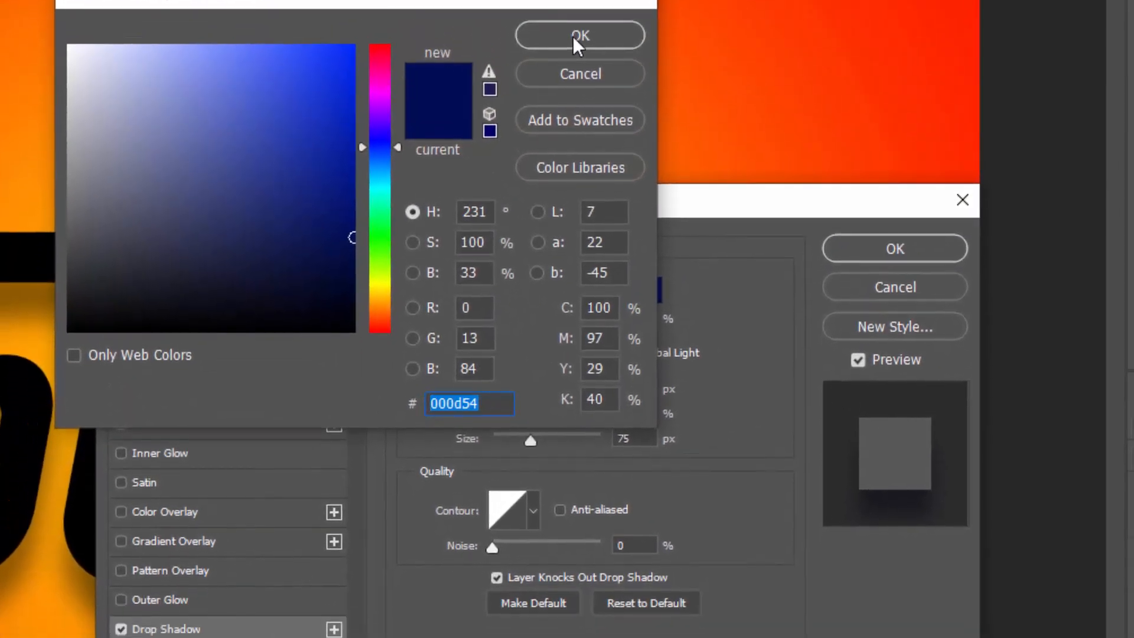
left_click(577, 71)
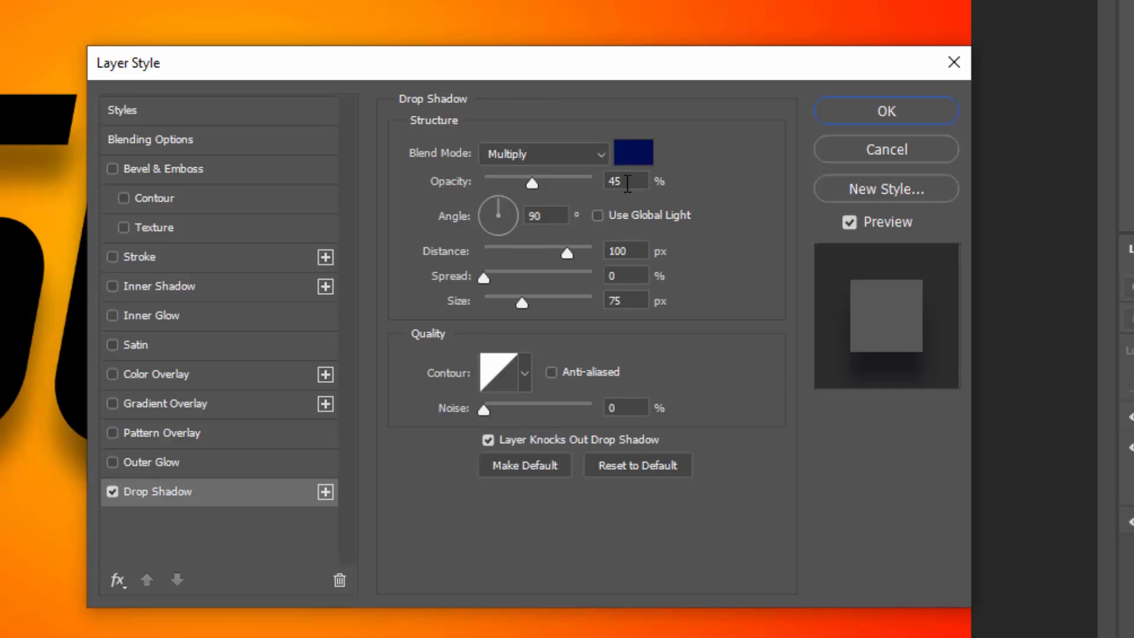
Set the first drop shadow to 10% opacity, 90° angle, 80 px distance and 75 px size
left_click(628, 183)
type("10")
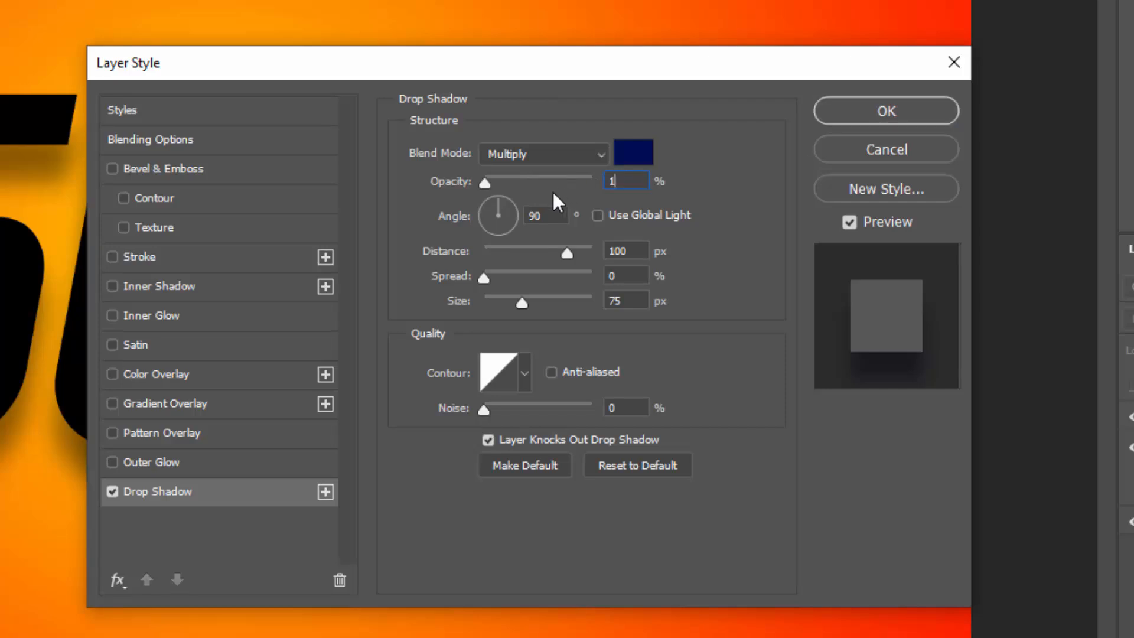
left_click(558, 222)
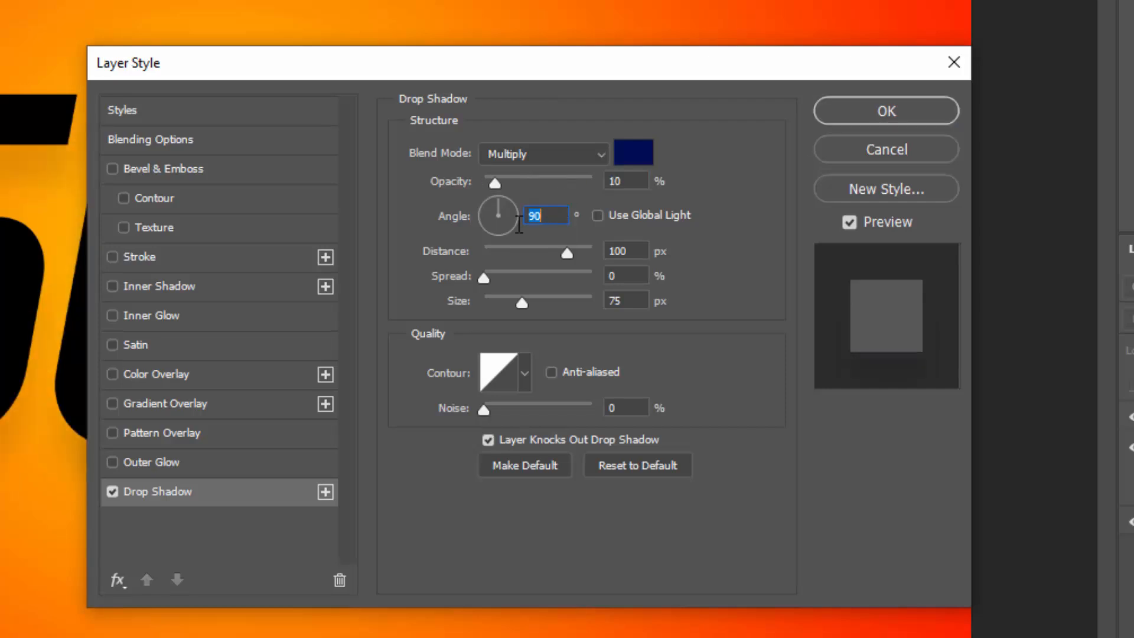
left_click(638, 250)
type("80")
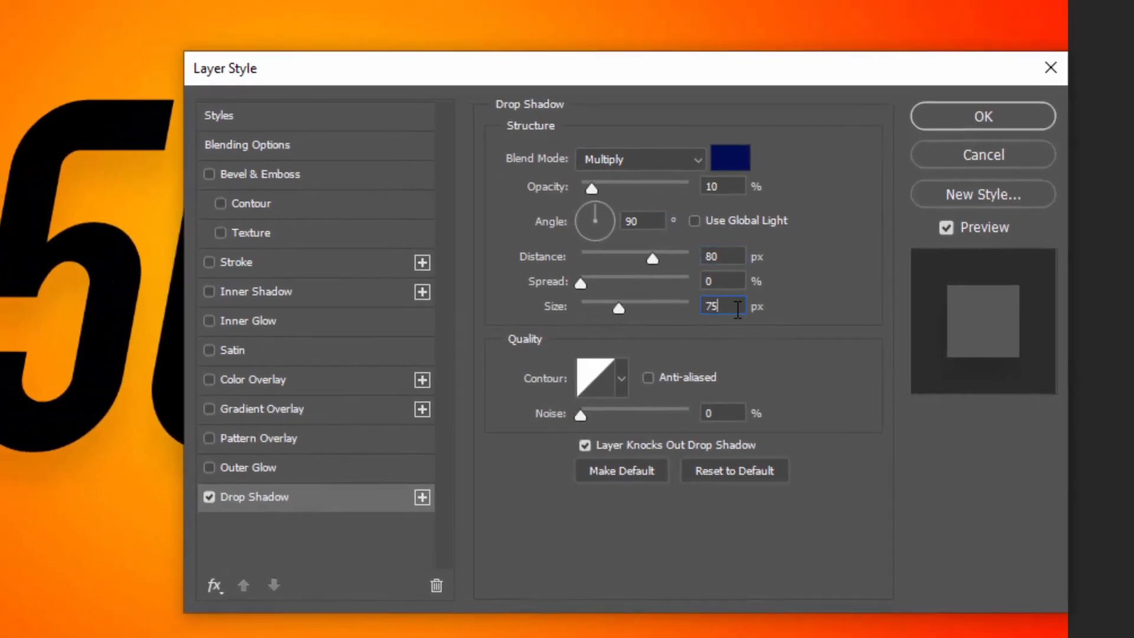
key("Return")
Add a second drop shadow with 15% opacity, 75 px distance and 70 px size
left_click(422, 498)
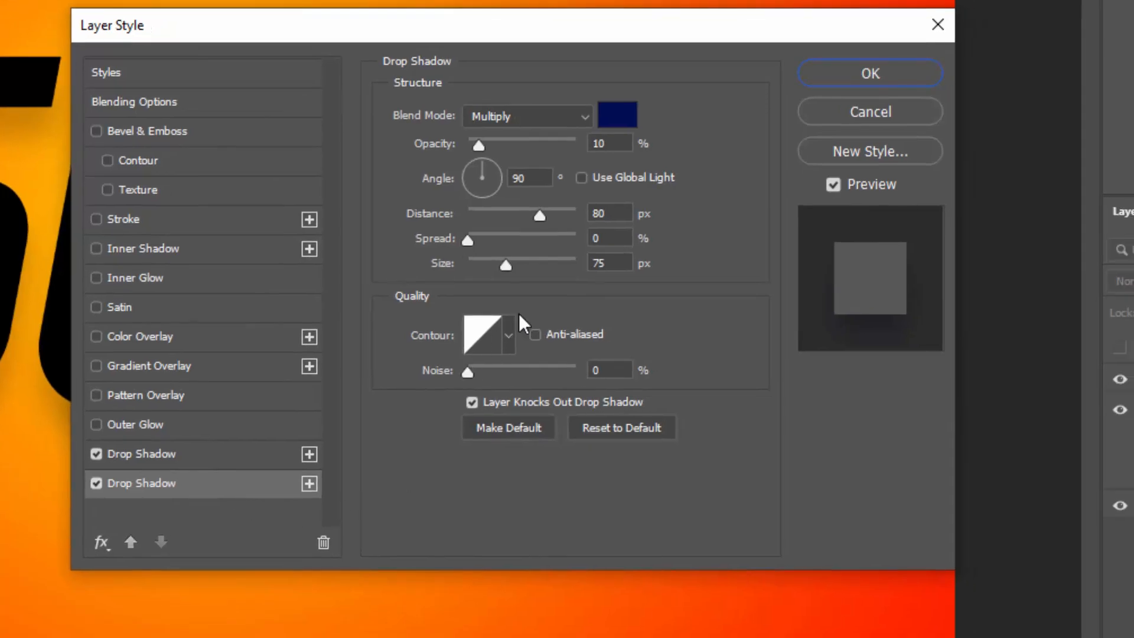
left_click(618, 142)
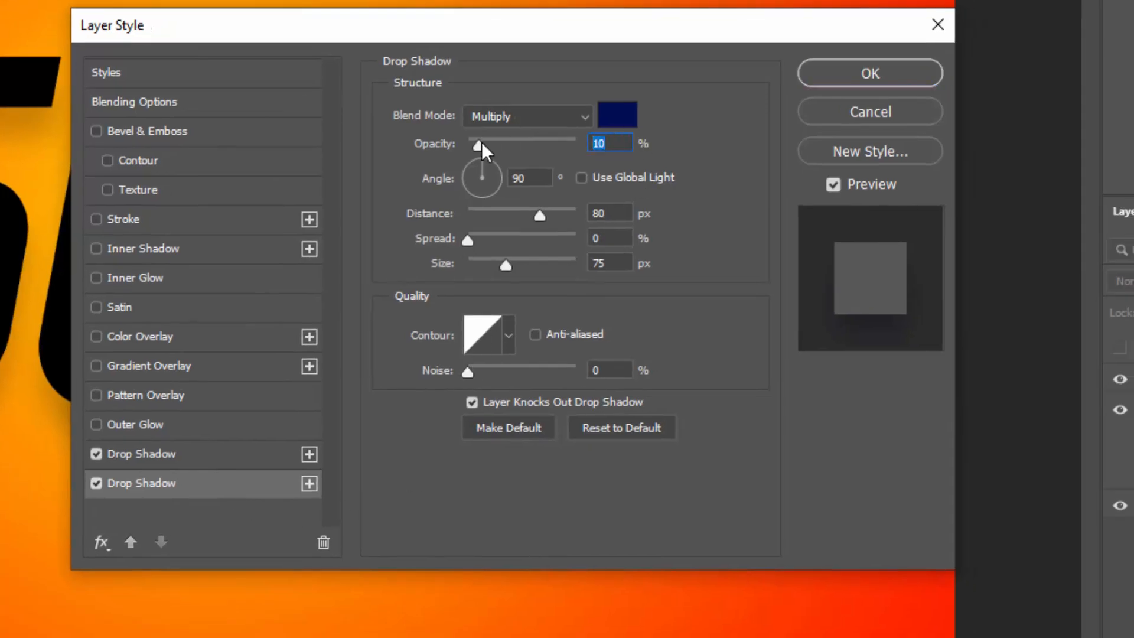
type("15")
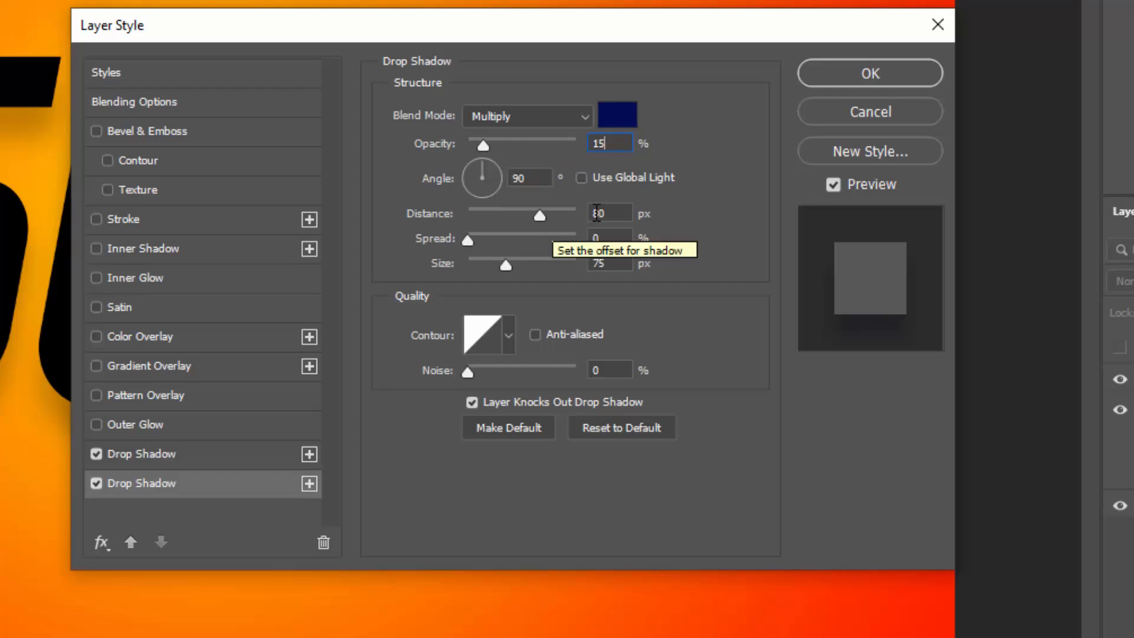
double_click(597, 213)
type("75")
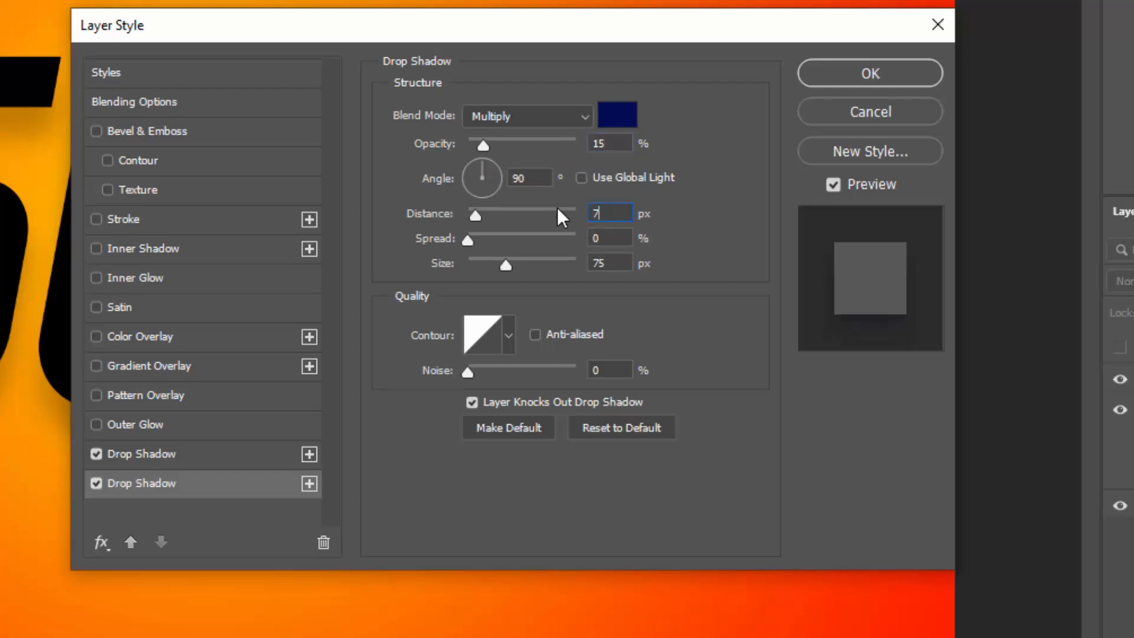
double_click(598, 262)
type("70")
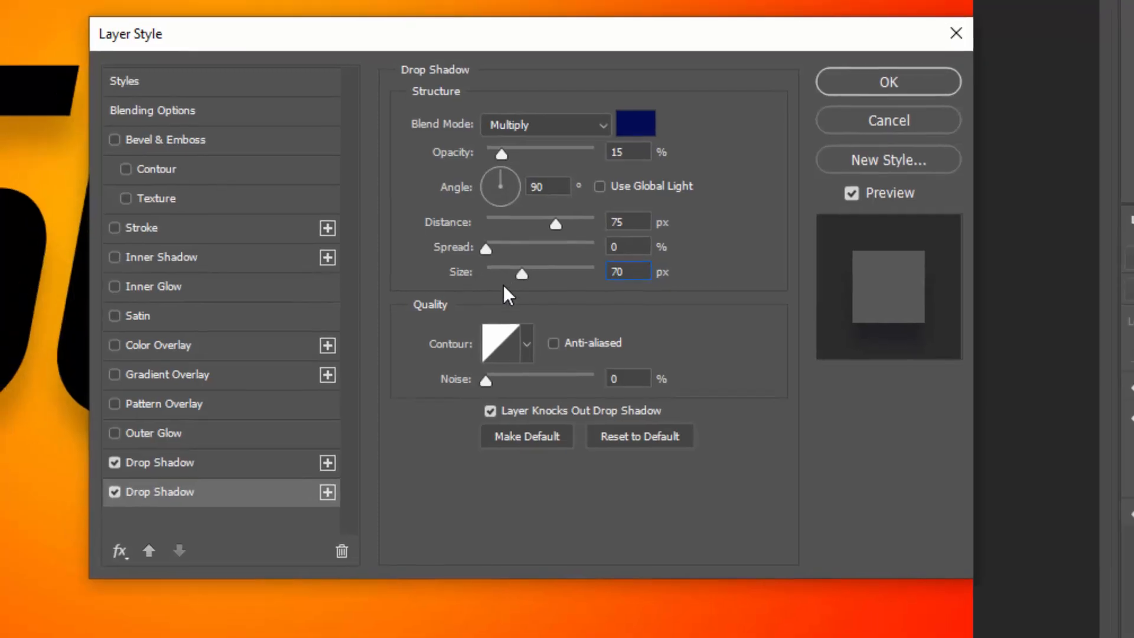
Add a third drop shadow at the end of the effects list with 20% opacity, 70 px distance and 65 px size
left_click(373, 513)
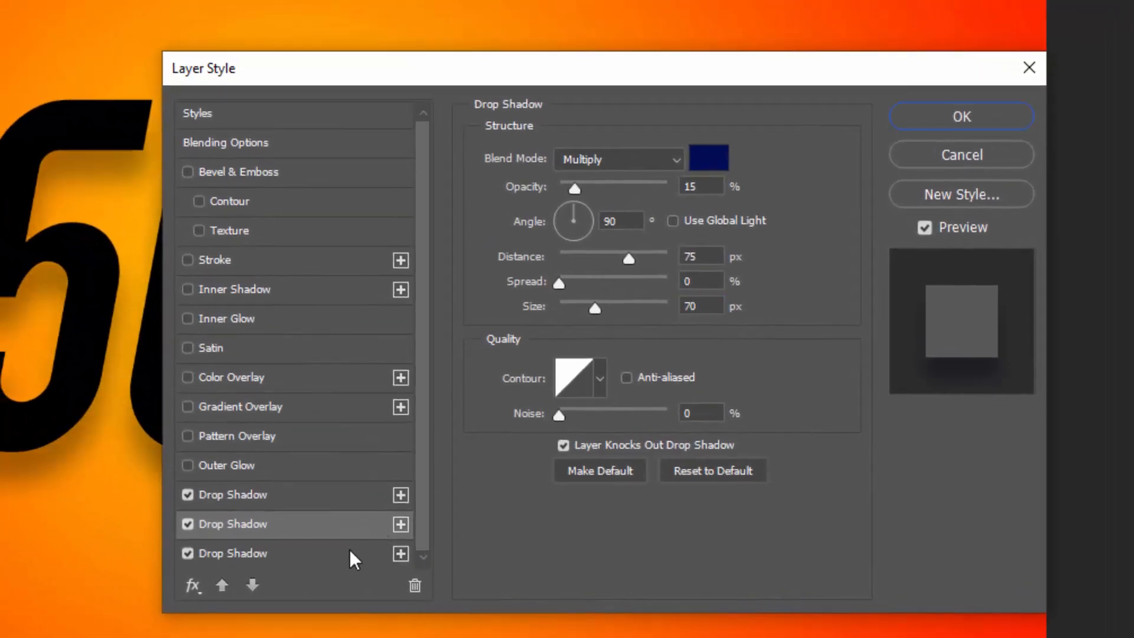
left_click(316, 539)
left_click(706, 187)
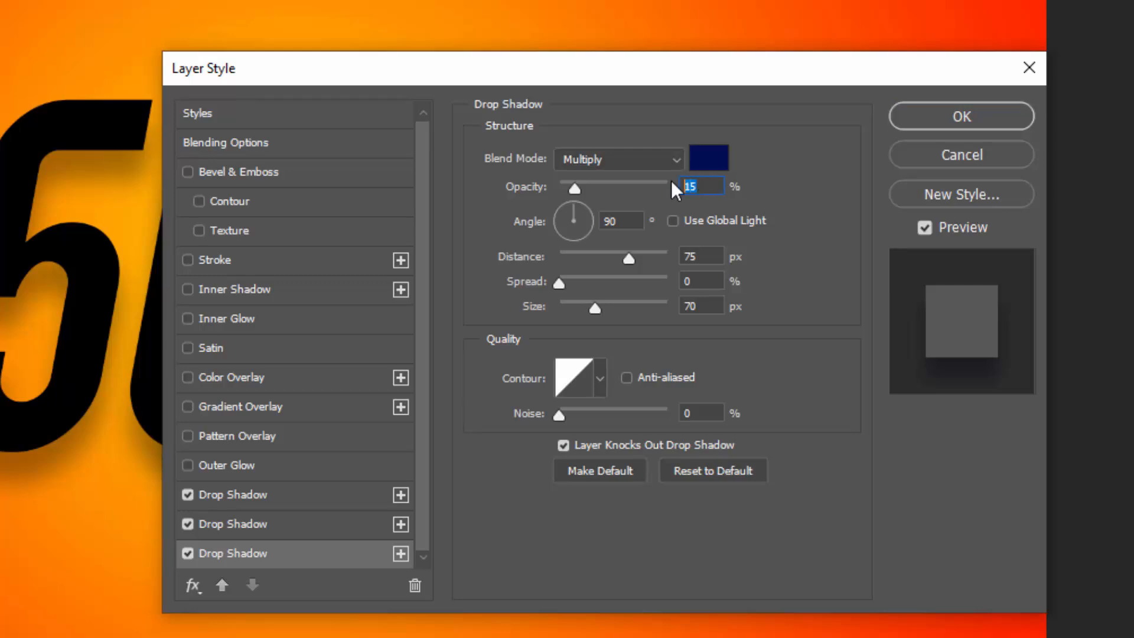
type("20")
left_click(708, 257)
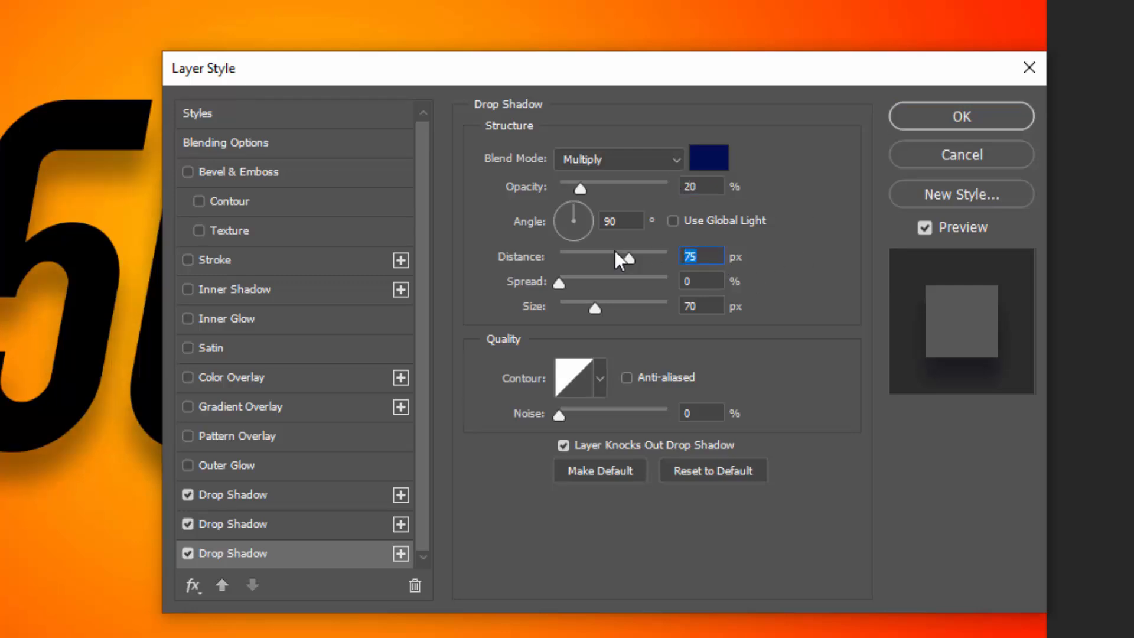
type("70")
left_click(718, 304)
type("65")
Add a fourth drop shadow with 30% opacity, 50 px distance and 46 px size
left_click(399, 558)
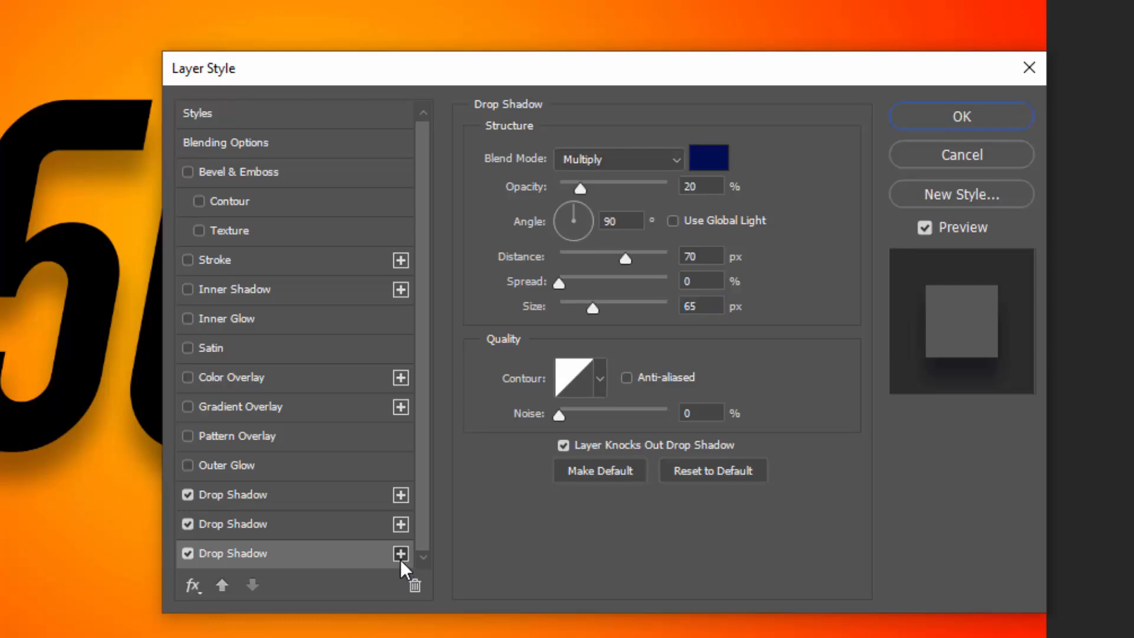
left_click(698, 186)
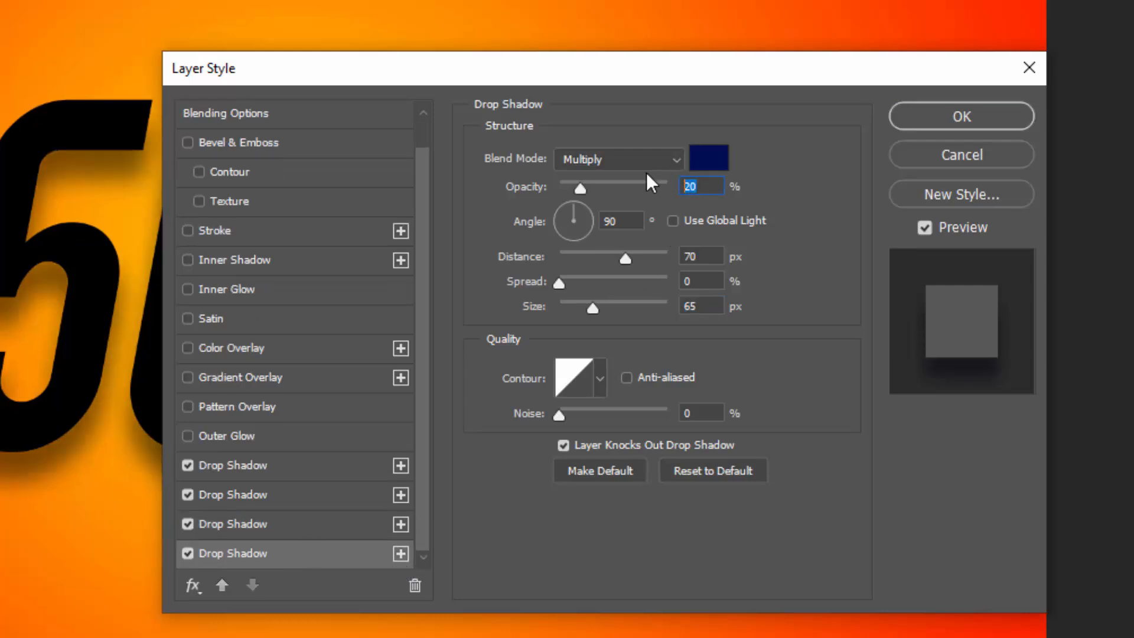
type("30")
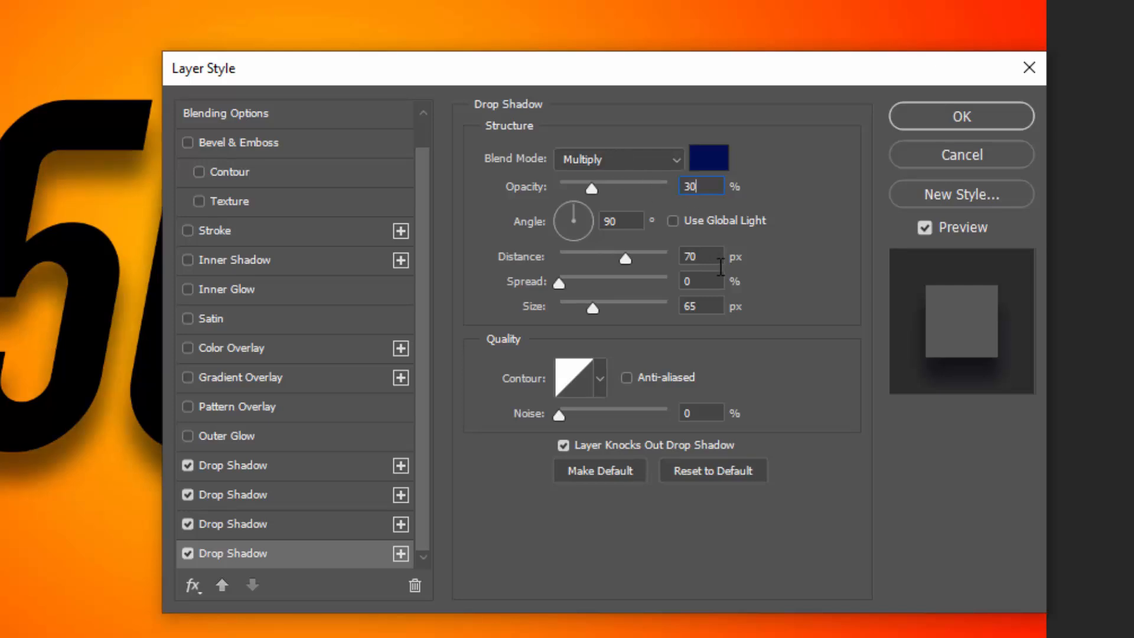
left_click(715, 259)
type("50")
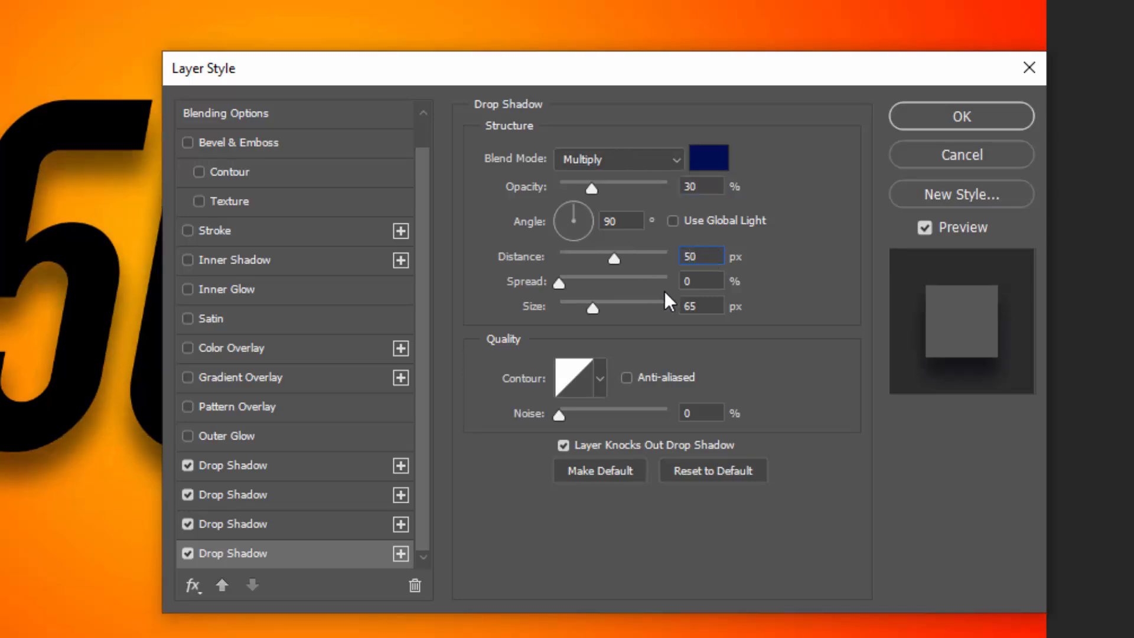
left_click(705, 304)
type("46")
Add a fifth drop shadow at the end of the effects list with 40% opacity, 31 px distance and 25 px size
left_click(401, 554)
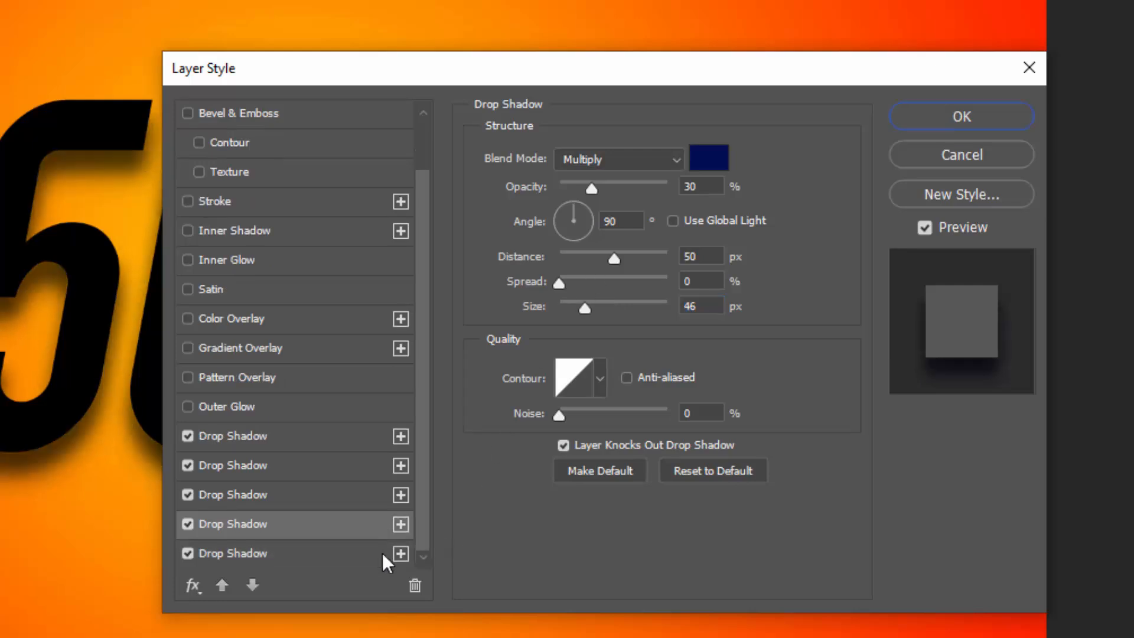
left_click(340, 560)
left_click(712, 186)
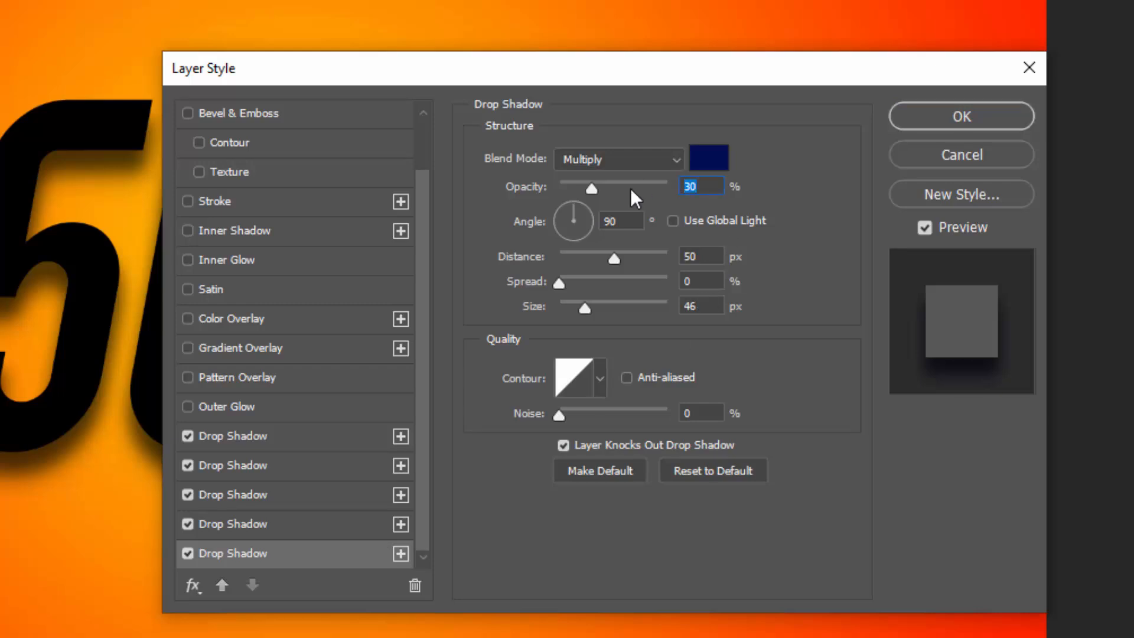
type("40")
left_click(700, 255)
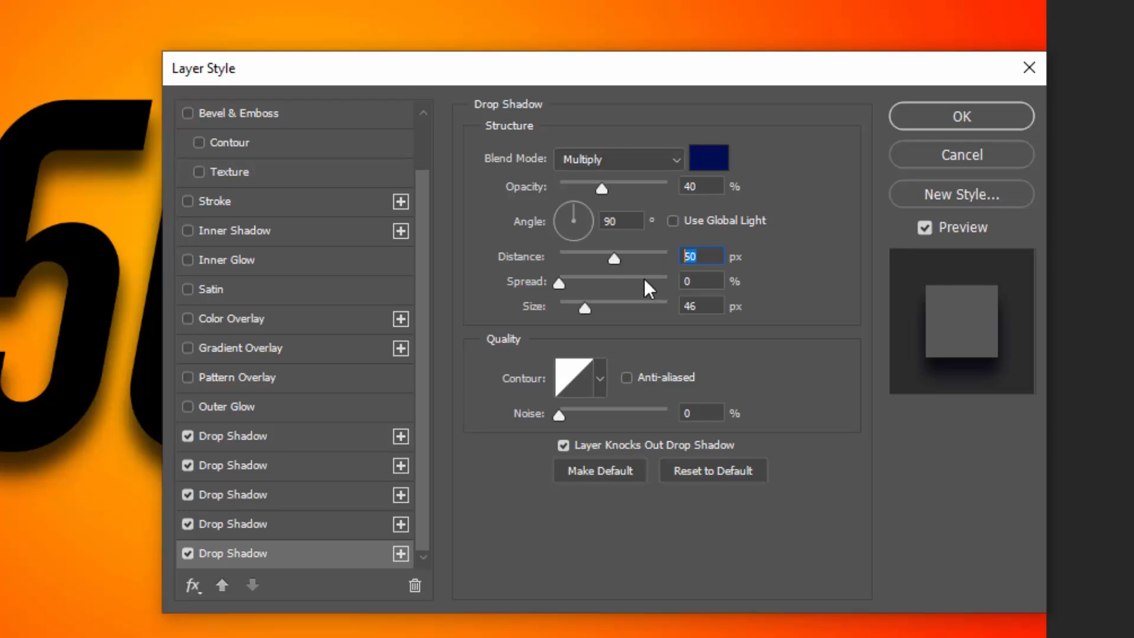
type("31")
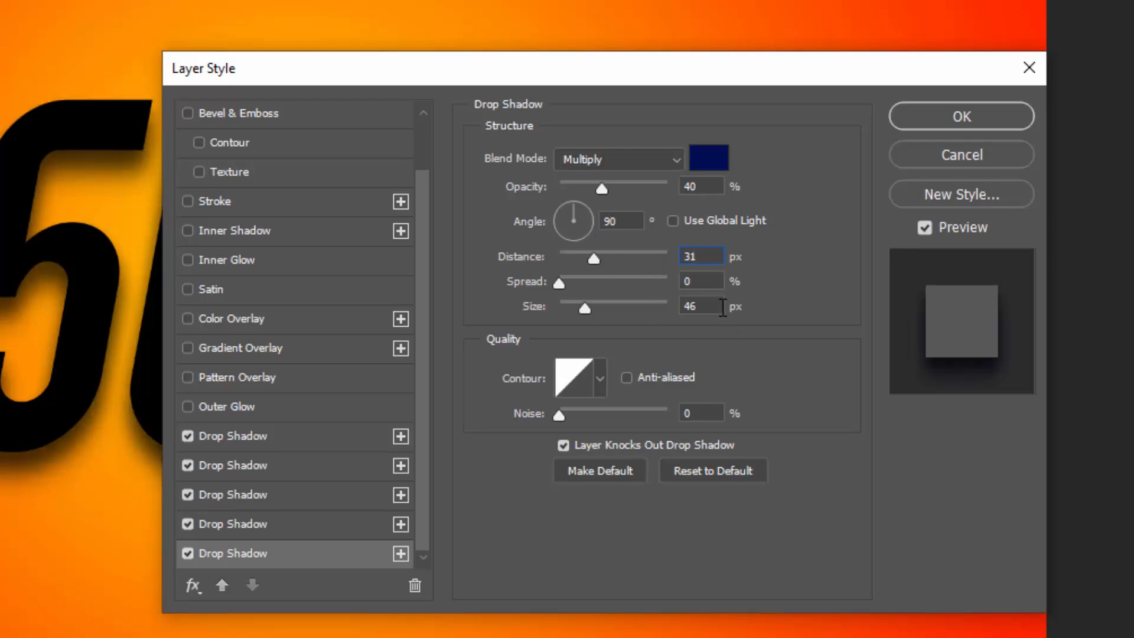
left_click(722, 307)
type("25")
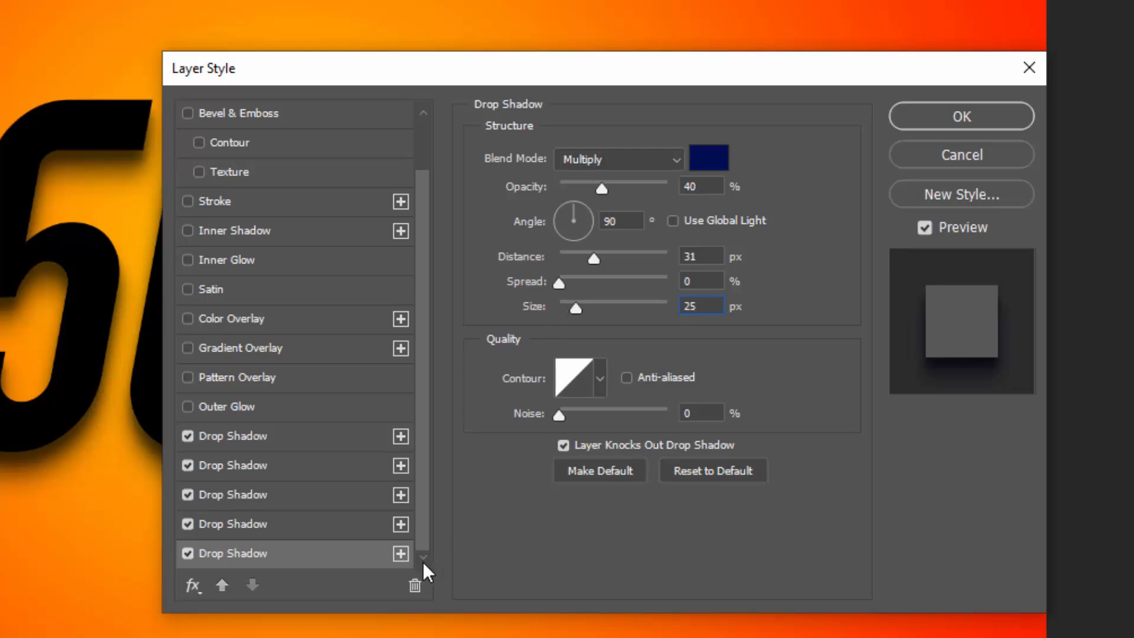
Add a sixth drop shadow with 65% opacity, 7 px distance and 10 px size
scroll(355, 561, "down", 1)
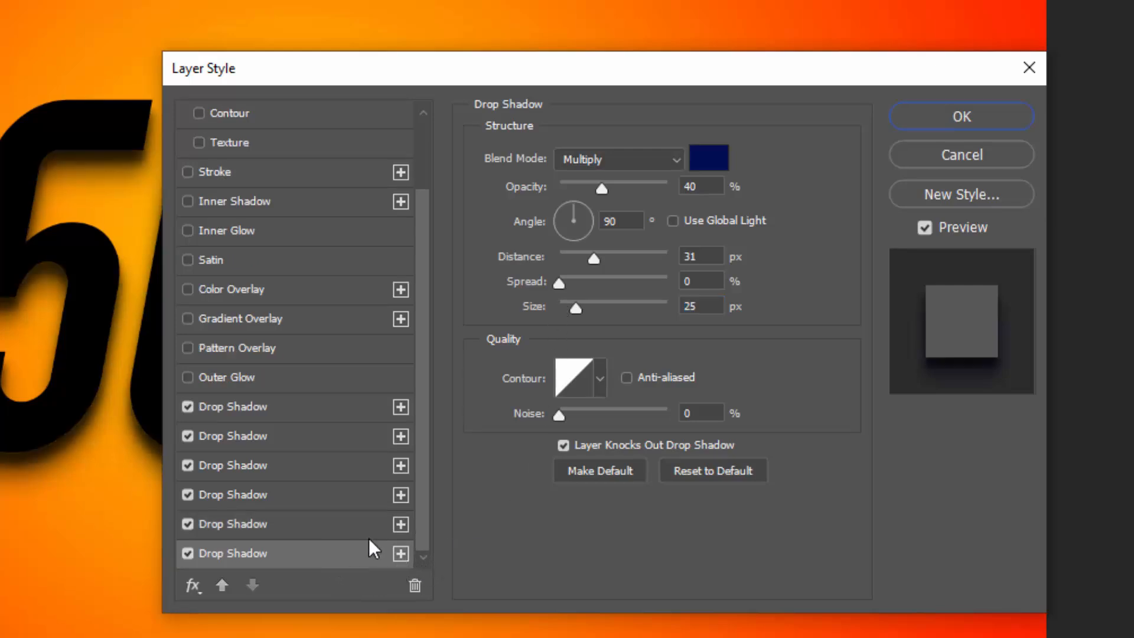
double_click(703, 186)
type("6")
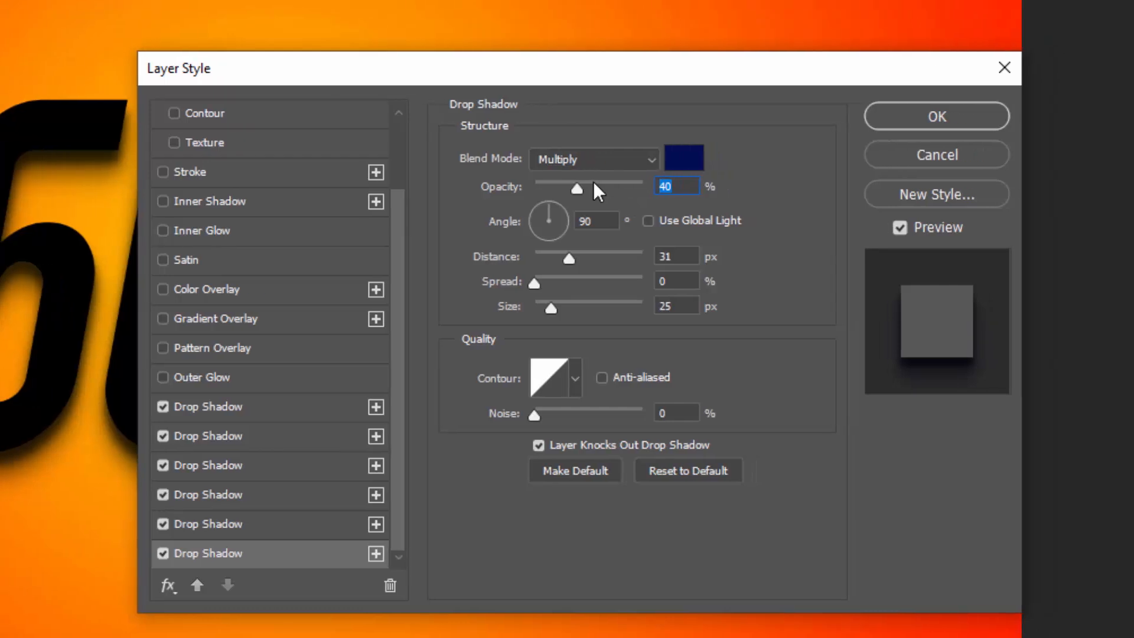
type("5")
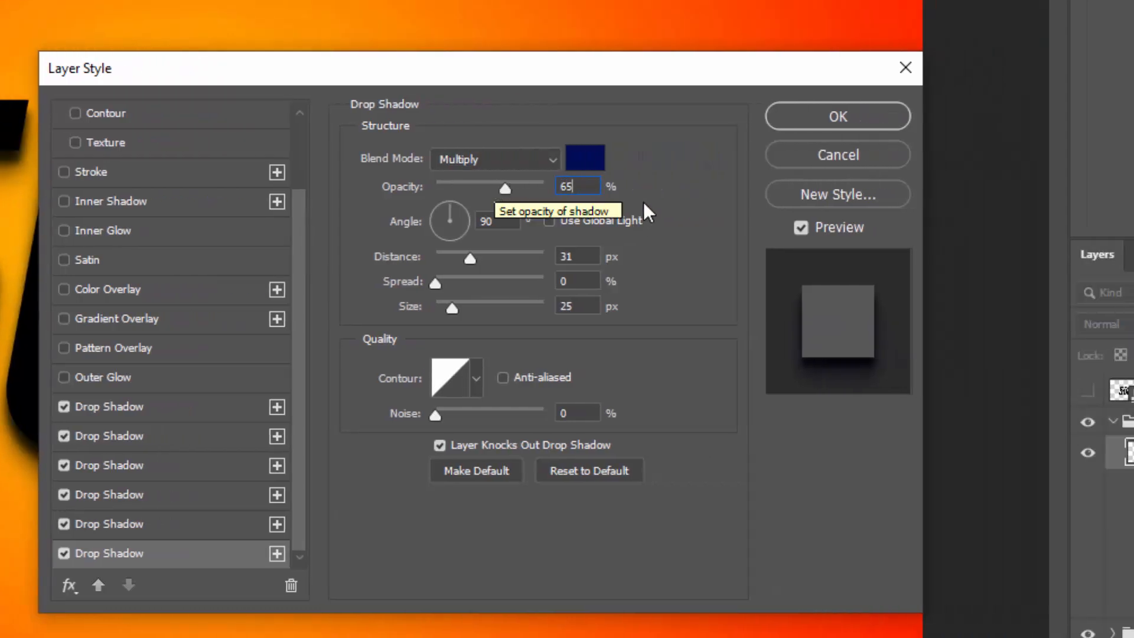
double_click(567, 257)
type("7")
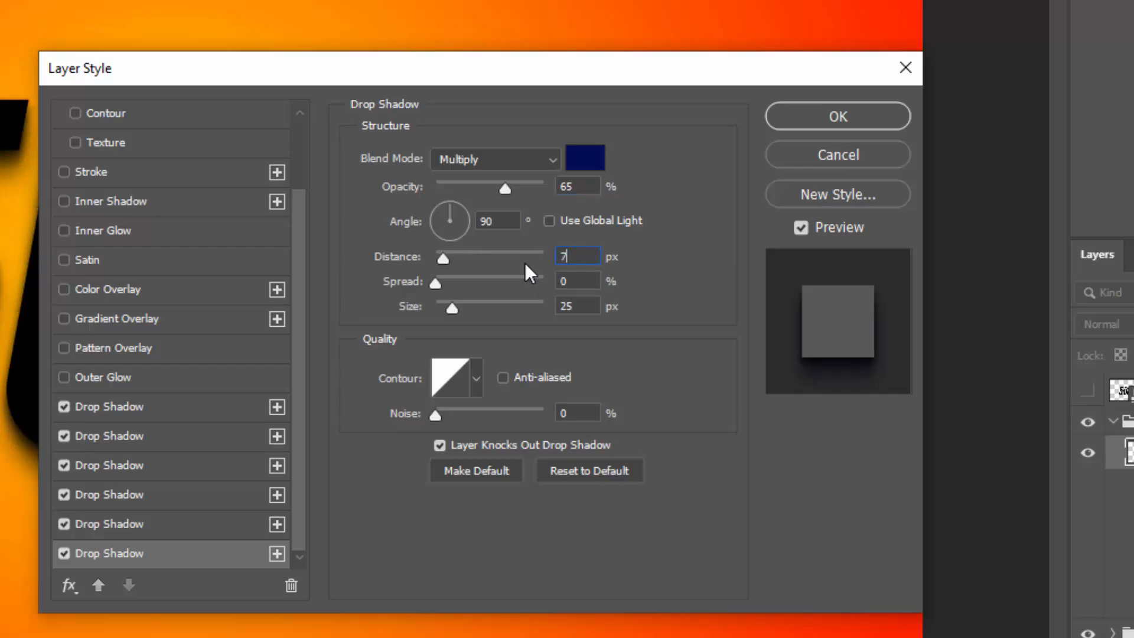
key("Tab")
key("Tab")
type("1")
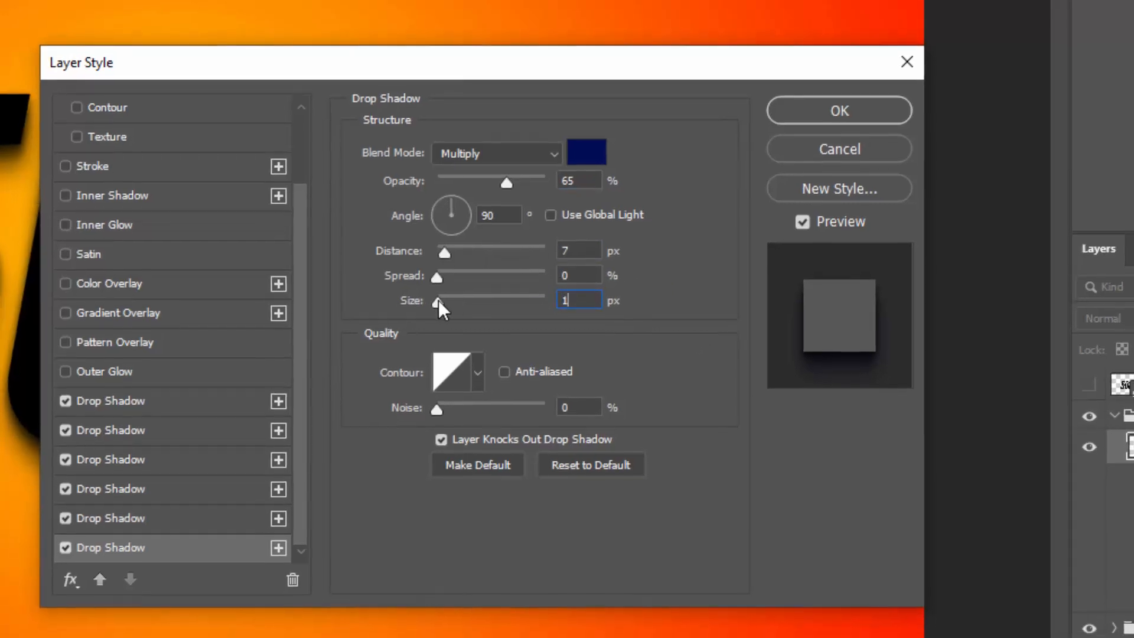
type("0")
Add a seventh drop shadow with 50% opacity, 17 px distance and 20 px size, and apply the layer style
left_click(278, 548)
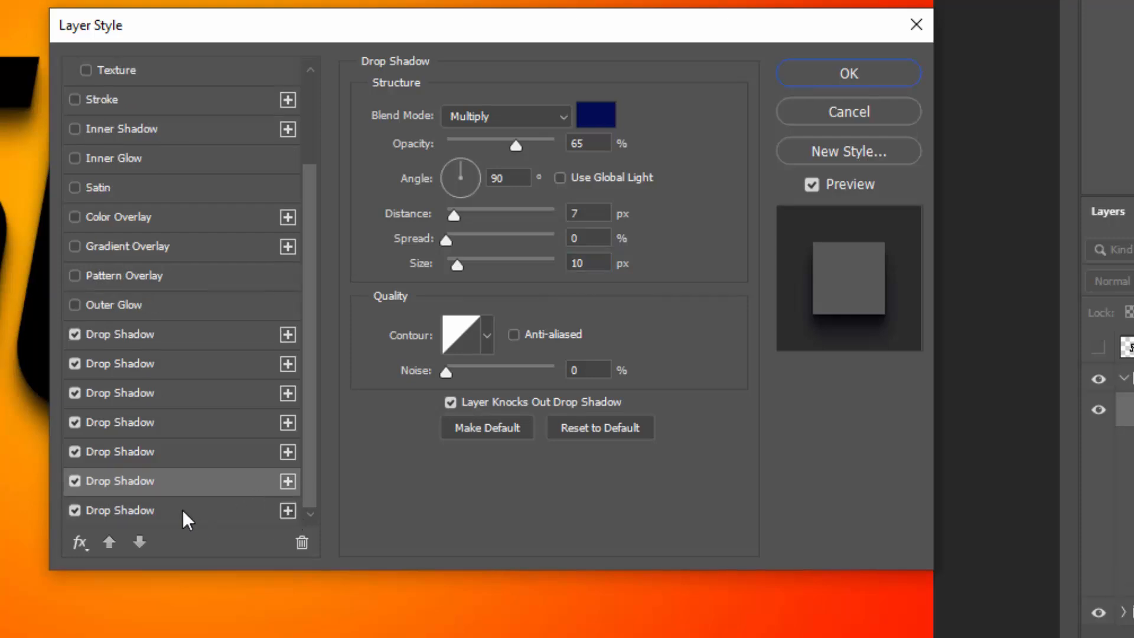
left_click(159, 511)
double_click(603, 143)
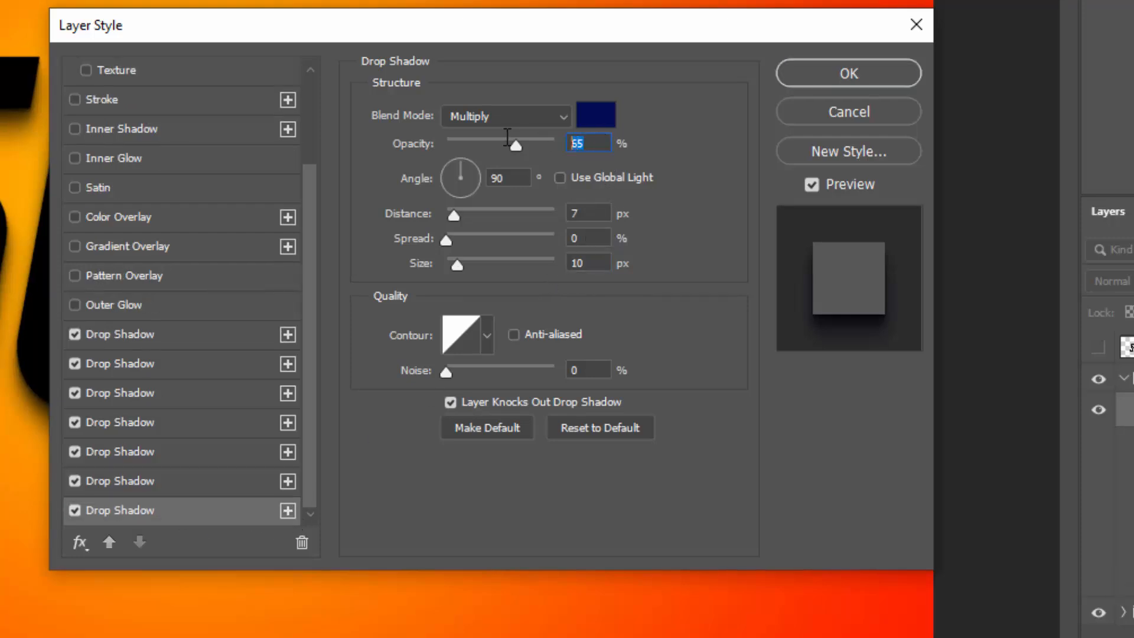
type("50")
key("BackSpace")
type("17")
double_click(594, 263)
type("20")
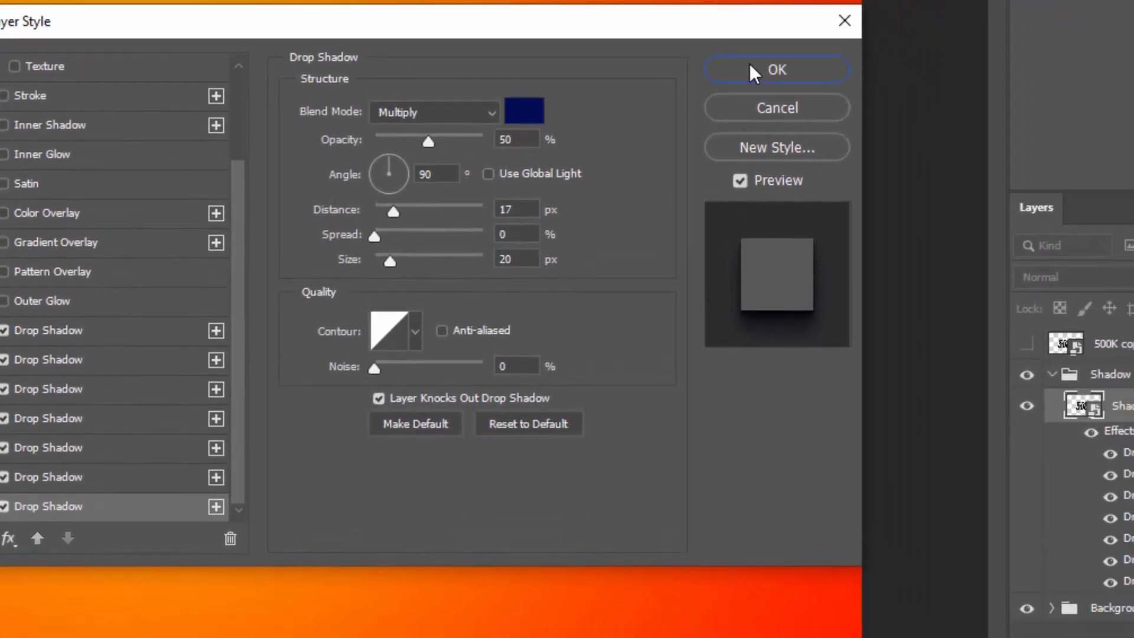
left_click(830, 134)
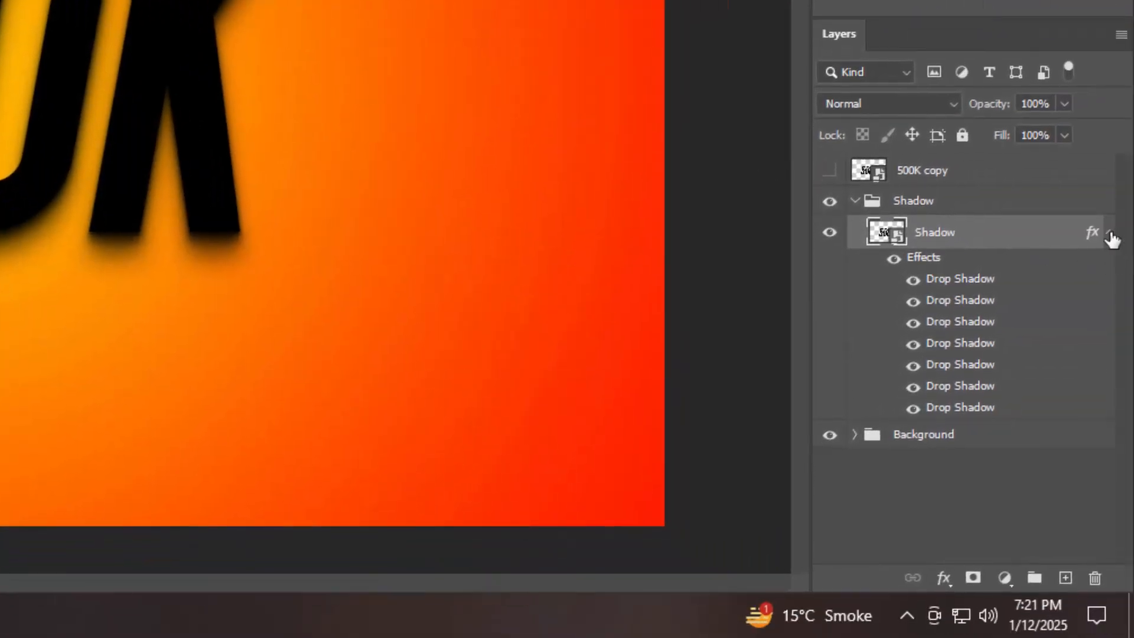
Collapse the Shadow layer's effects and its group, and make the 500K copy layer visible and active
left_click(1109, 234)
left_click(854, 200)
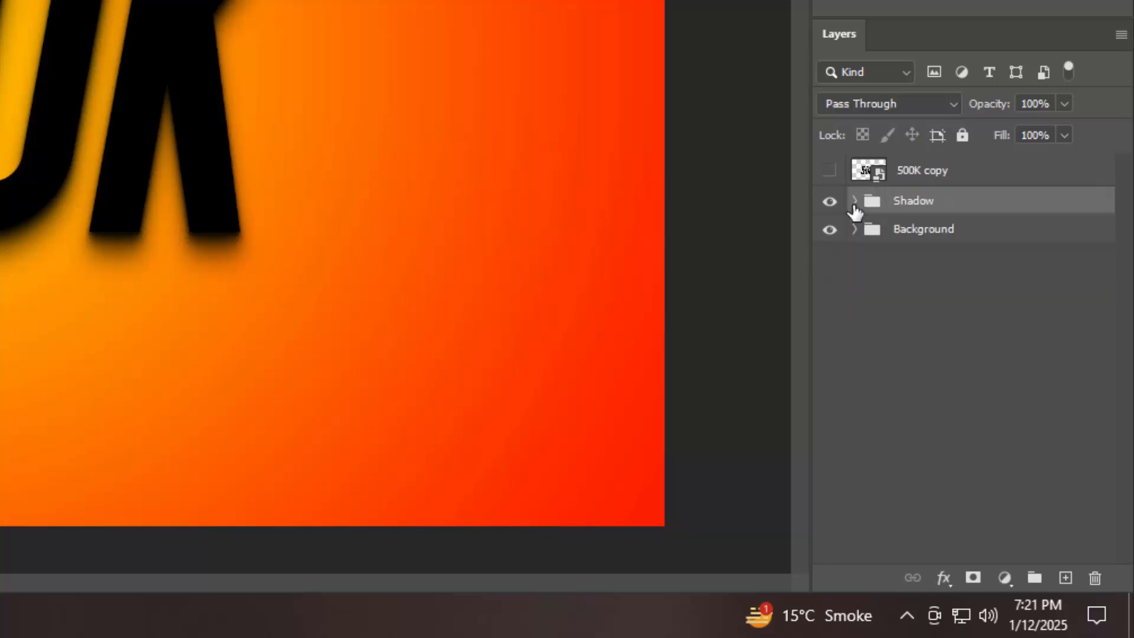
left_click(830, 170)
left_click(998, 178)
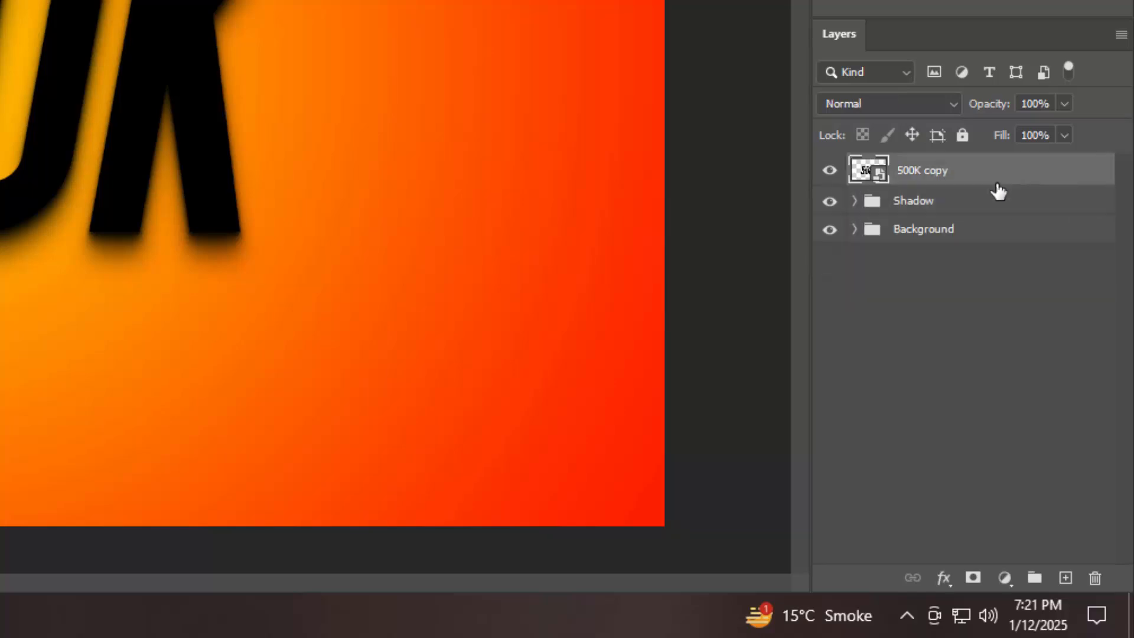
Add a Bevel & Emboss effect to the 500K copy layer with the Inner Bevel style
left_click(944, 578)
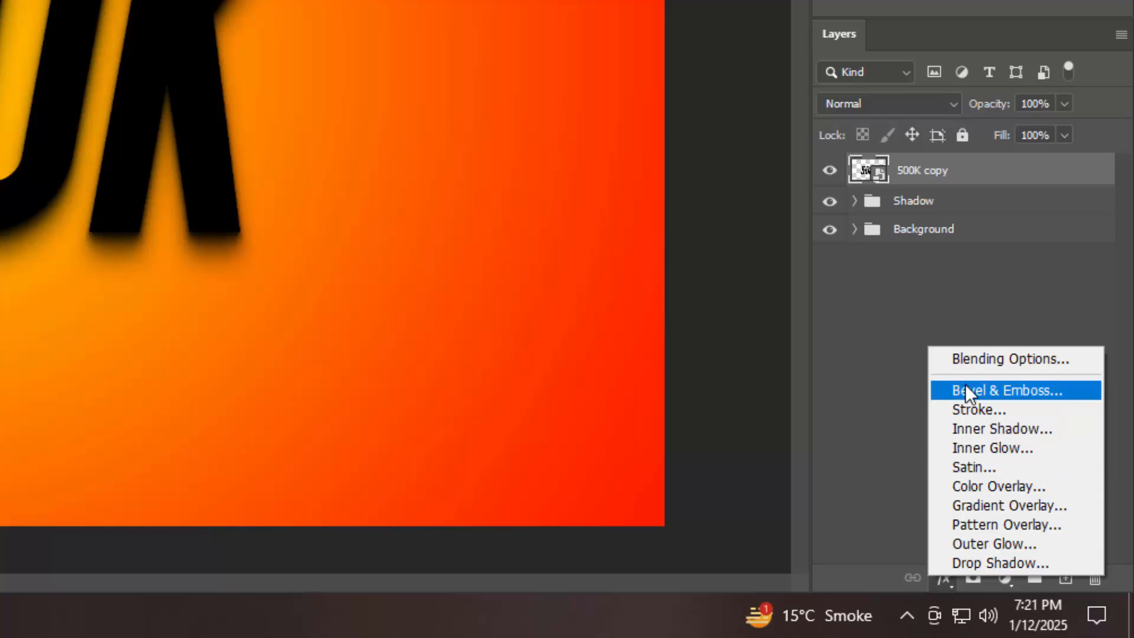
left_click(966, 359)
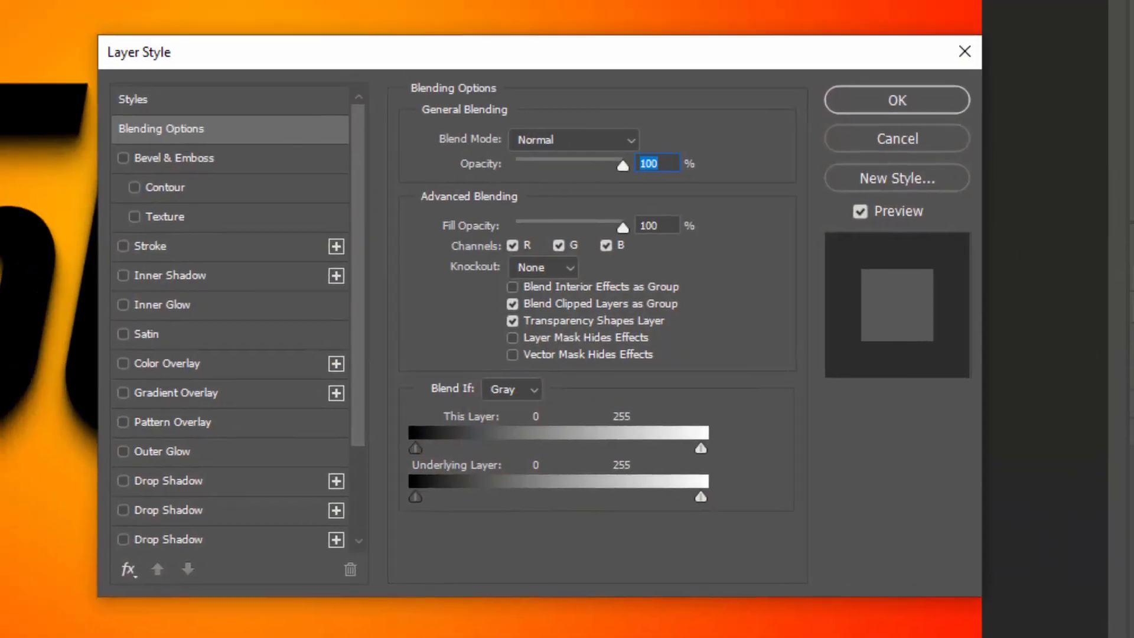
key("Tab")
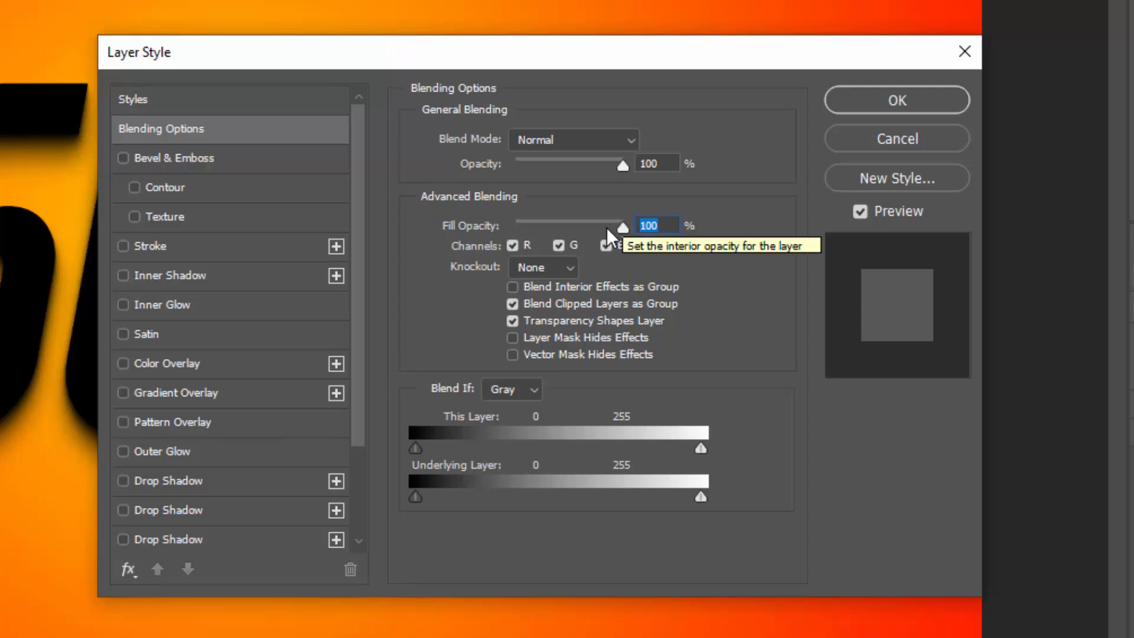
left_click(201, 160)
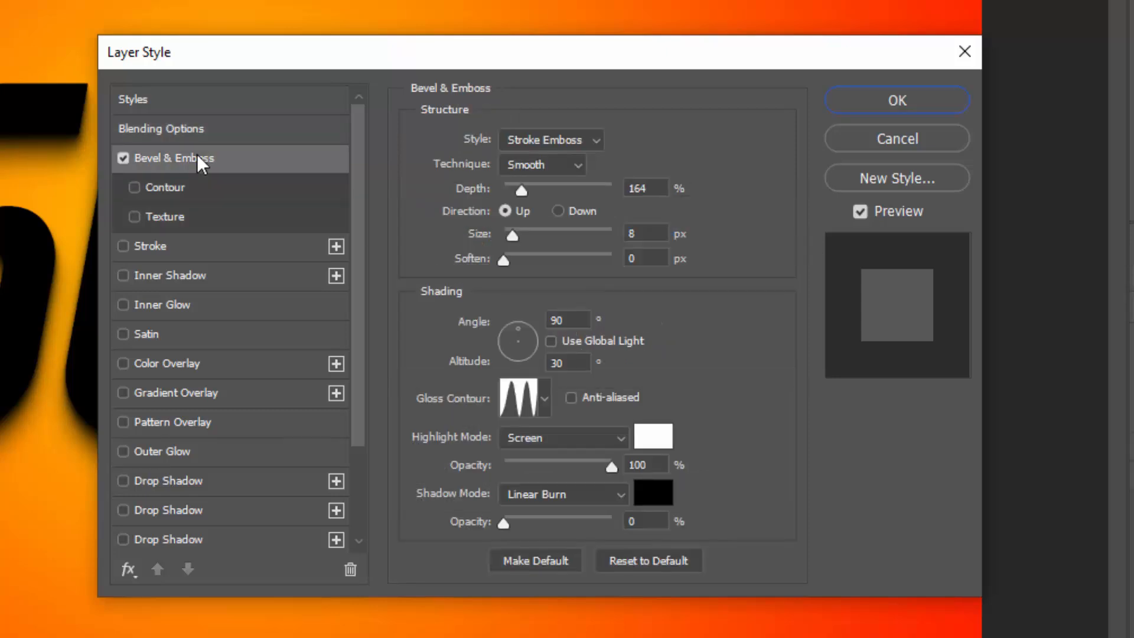
left_click(512, 141)
key("Escape")
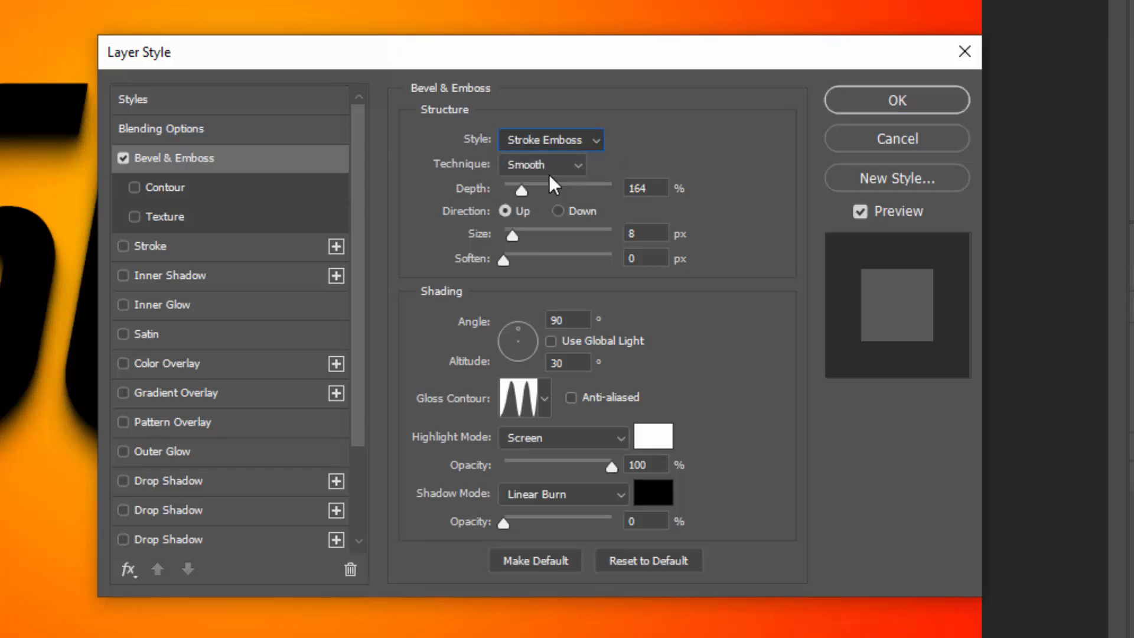
left_click(548, 175)
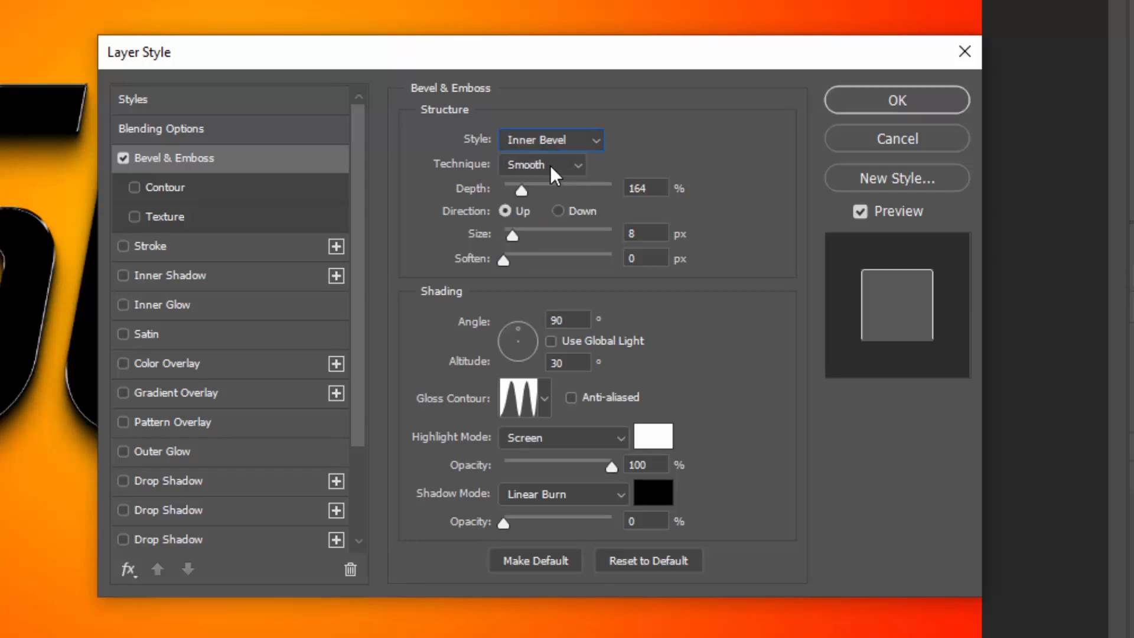
Set the bevel's depth to 292%, size to 29 px and soften to 10 px
left_click_drag(660, 189, 538, 192)
left_click(538, 190)
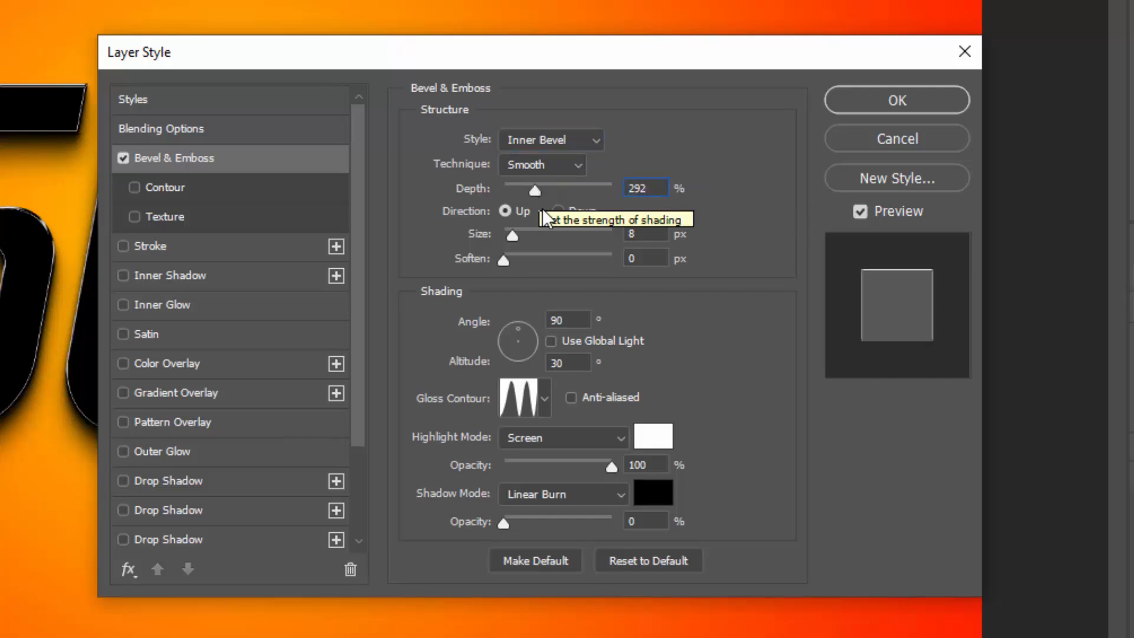
key("Tab")
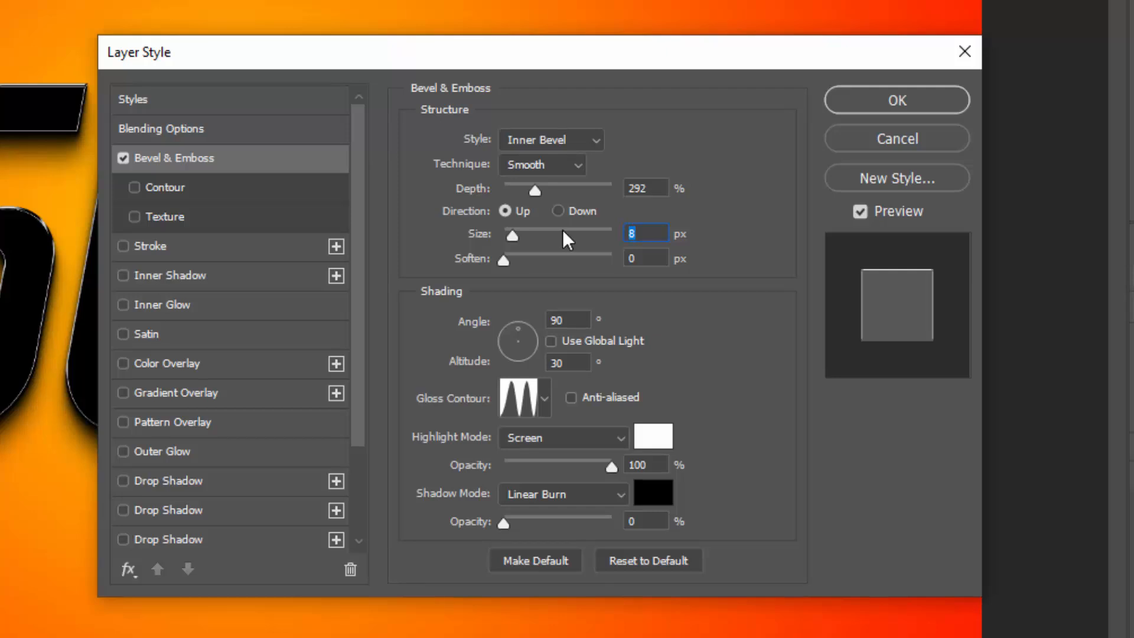
type("29")
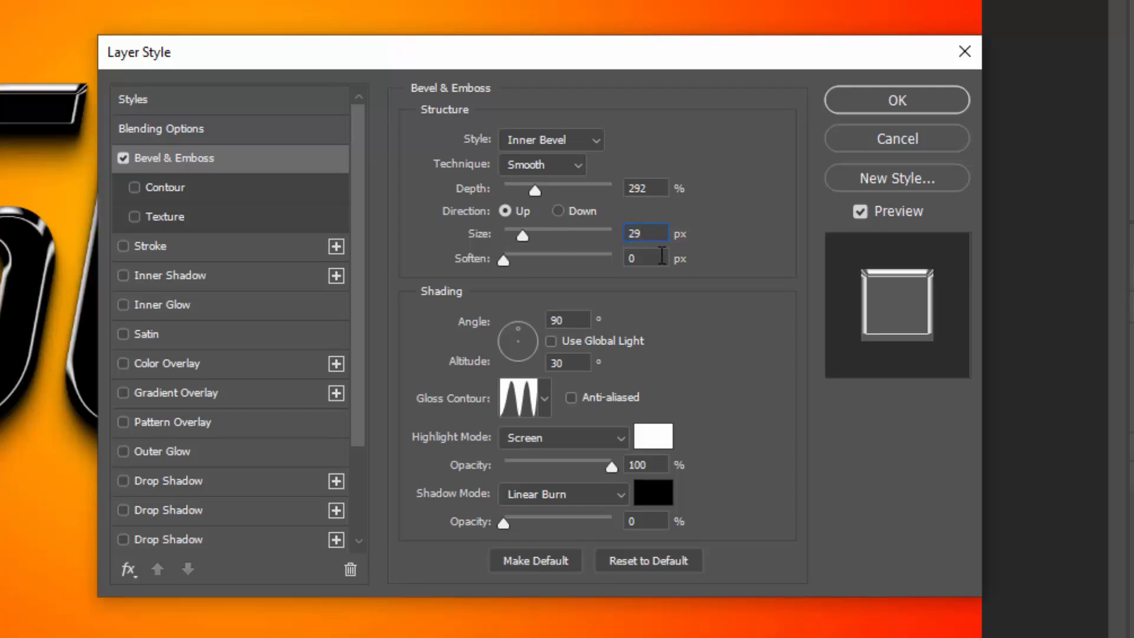
left_click_drag(647, 261, 545, 247)
type("10")
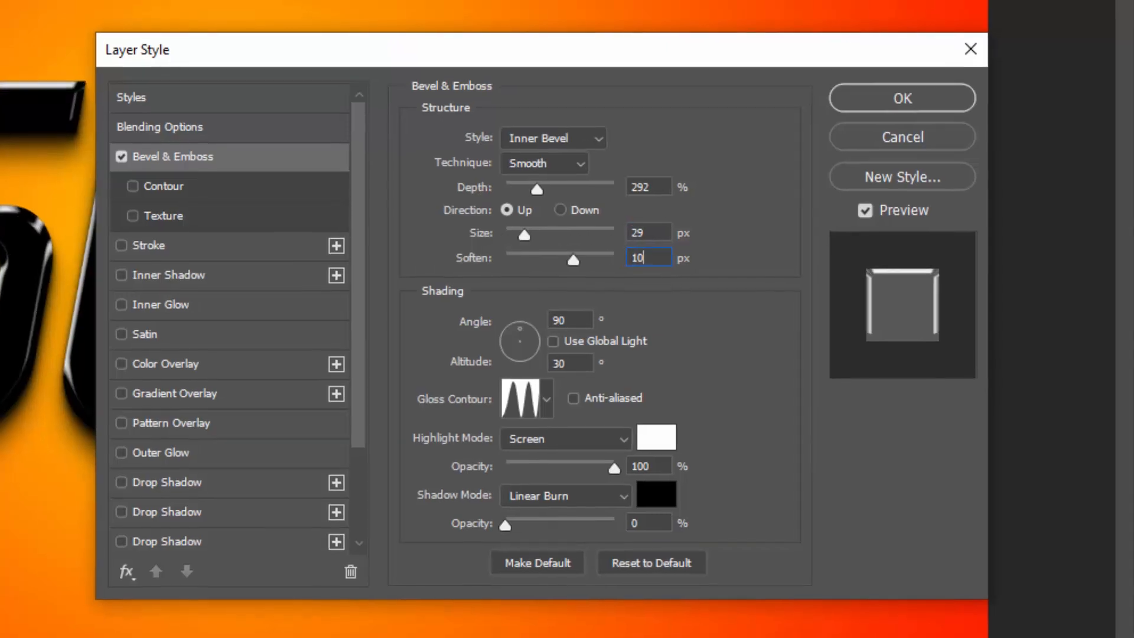
Set the bevel shading to use global light, with a Linear Dodge (Add) highlight at 50% opacity and shadow opacity at 30%
left_click(563, 342)
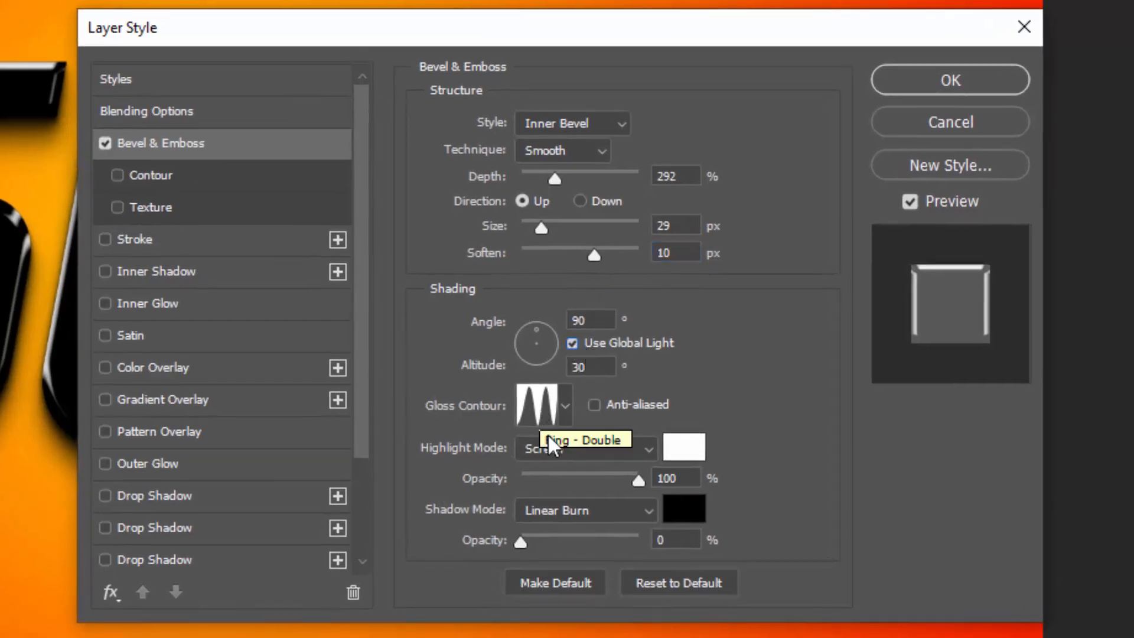
left_click(566, 454)
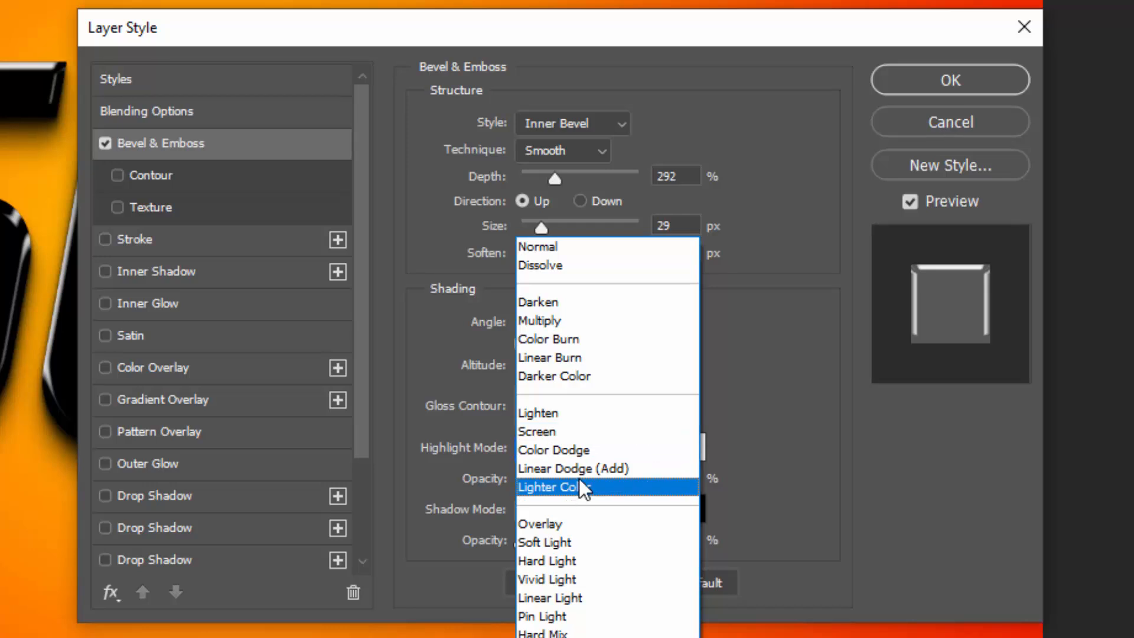
left_click(572, 468)
left_click(513, 478)
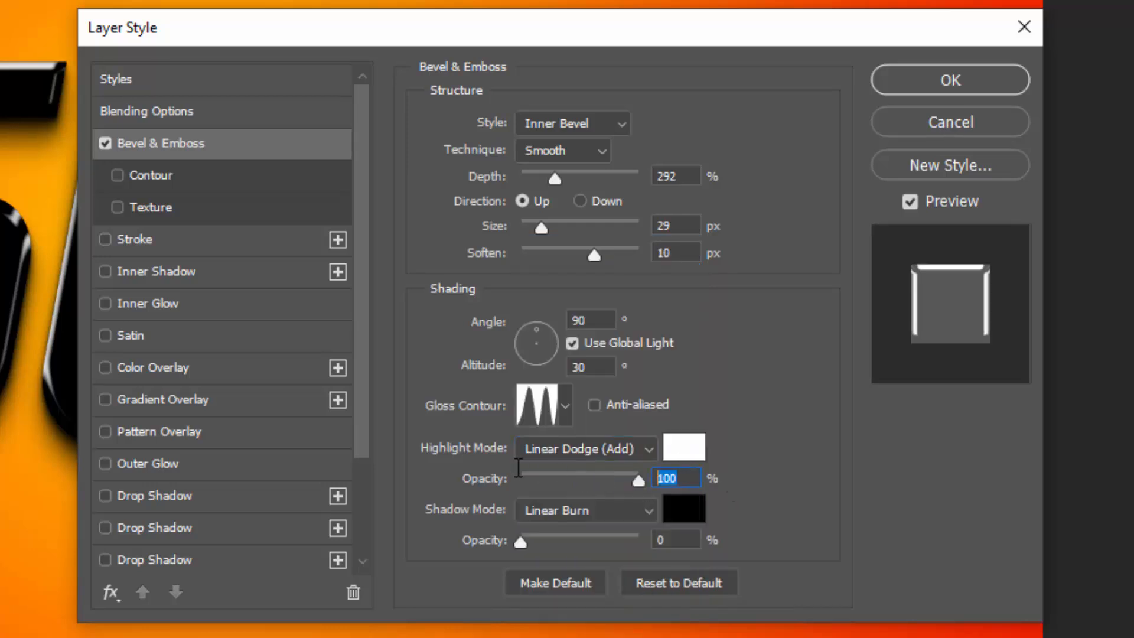
type("50")
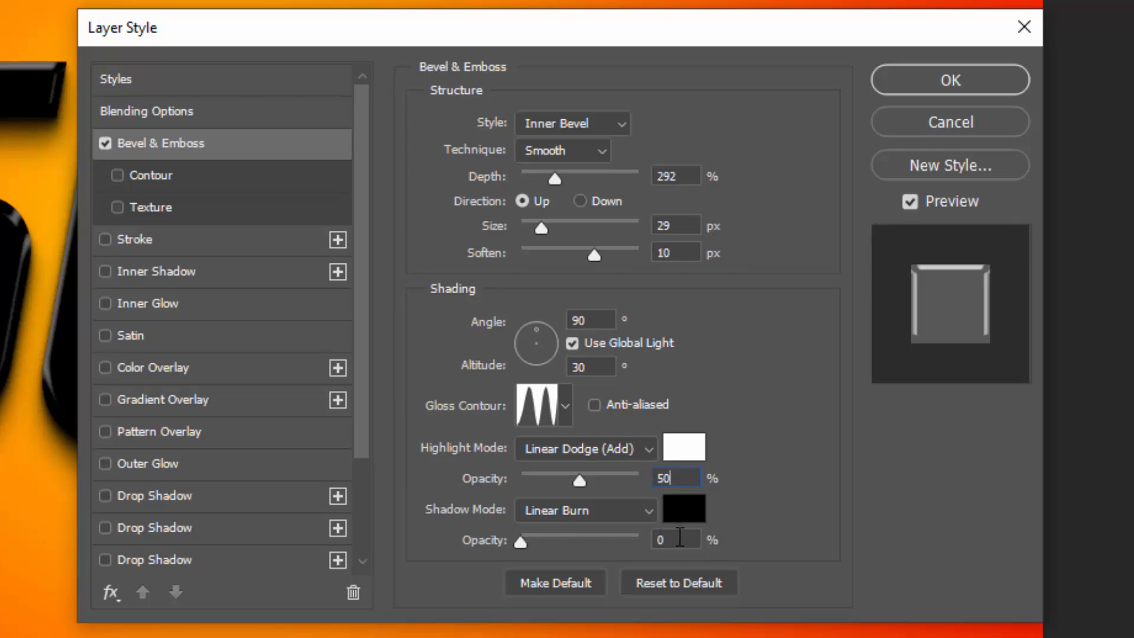
left_click(667, 540)
type("30")
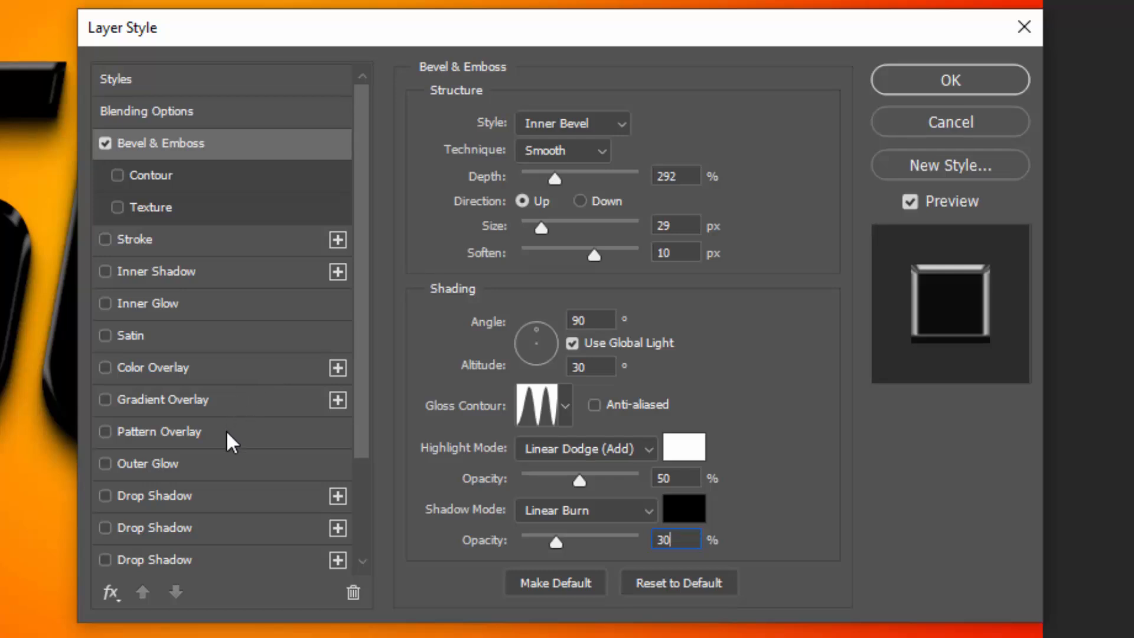
Add a Color Overlay in Normal mode with color e8e8e8 and apply the layer style
left_click(205, 378)
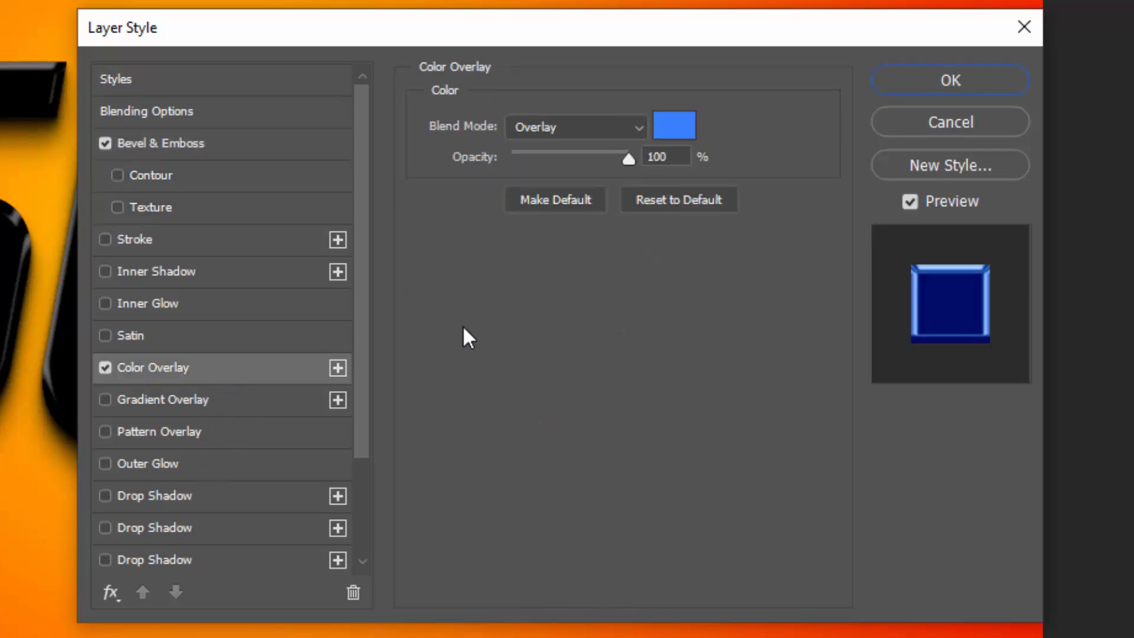
left_click(595, 127)
left_click(595, 147)
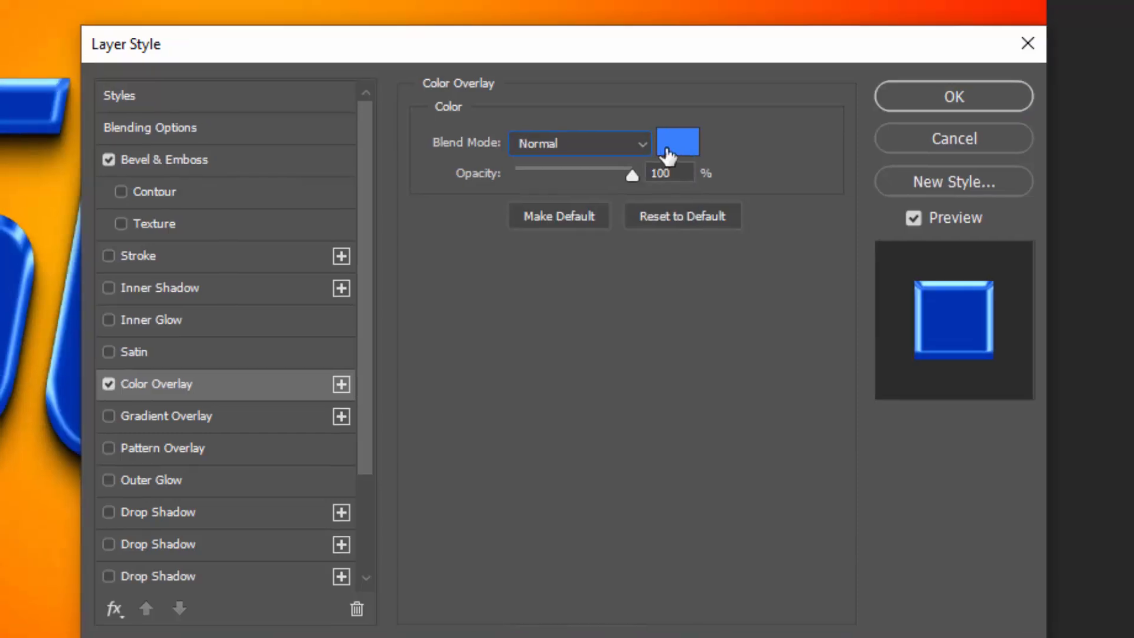
left_click(667, 152)
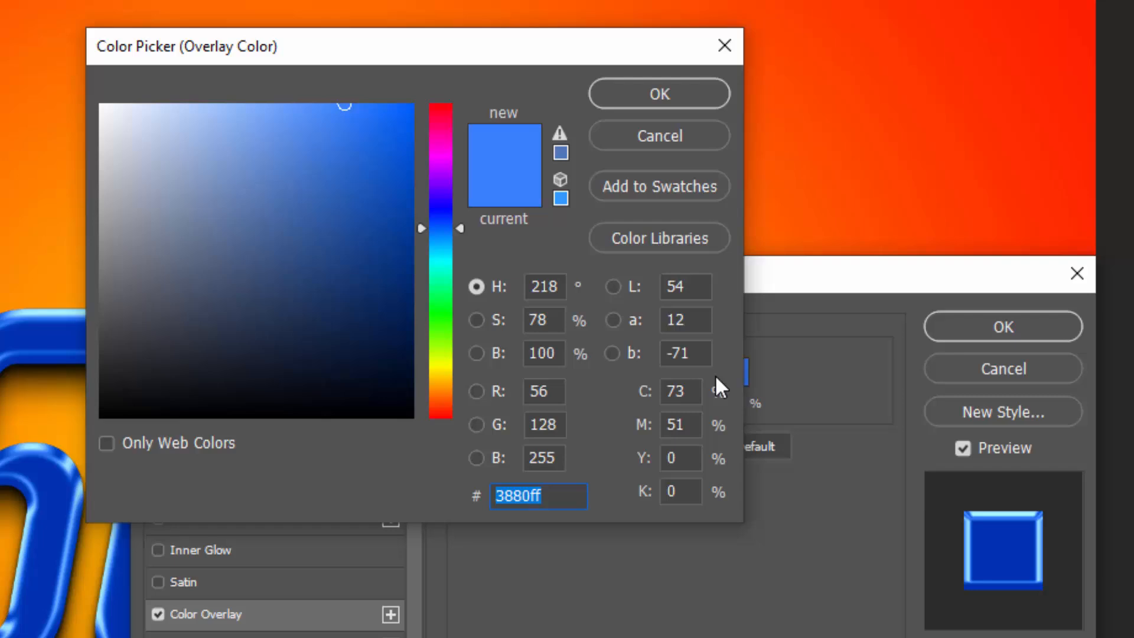
type("e8e8e8")
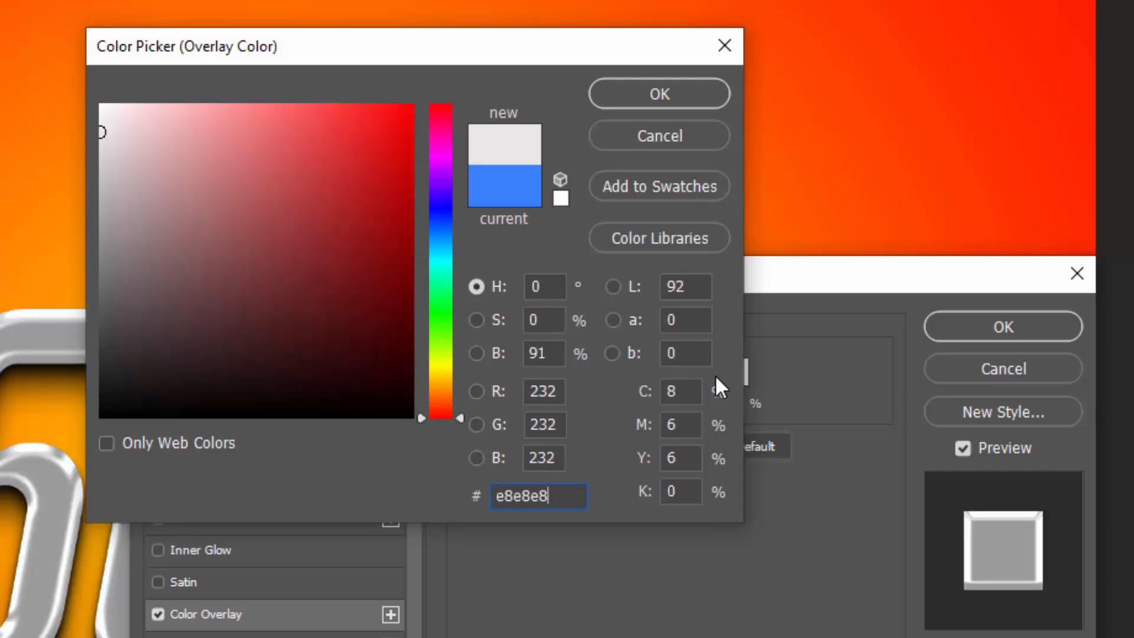
left_click(686, 96)
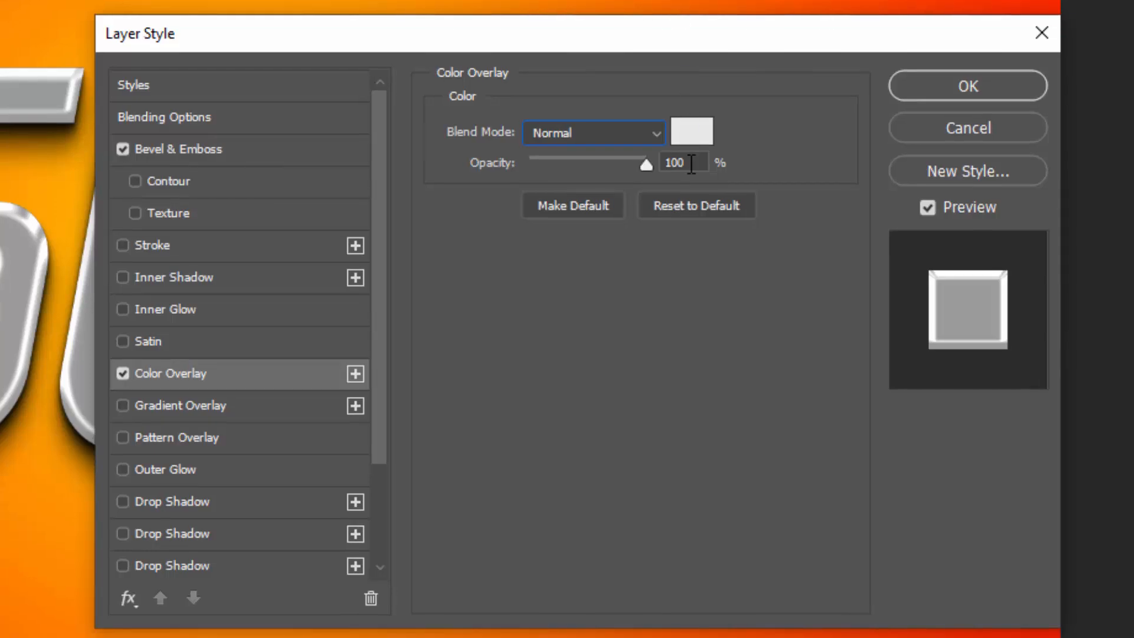
left_click(934, 91)
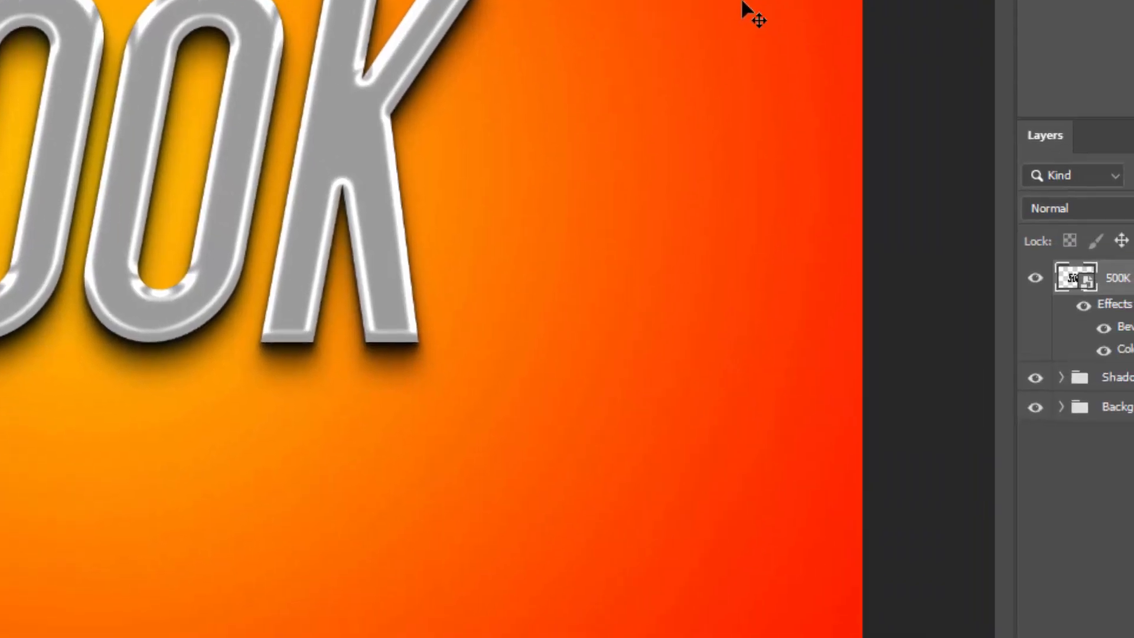
Collapse the 500K copy layer's effects and duplicate it with the repeated transform until 500K copy 22 is made
left_click(1109, 177)
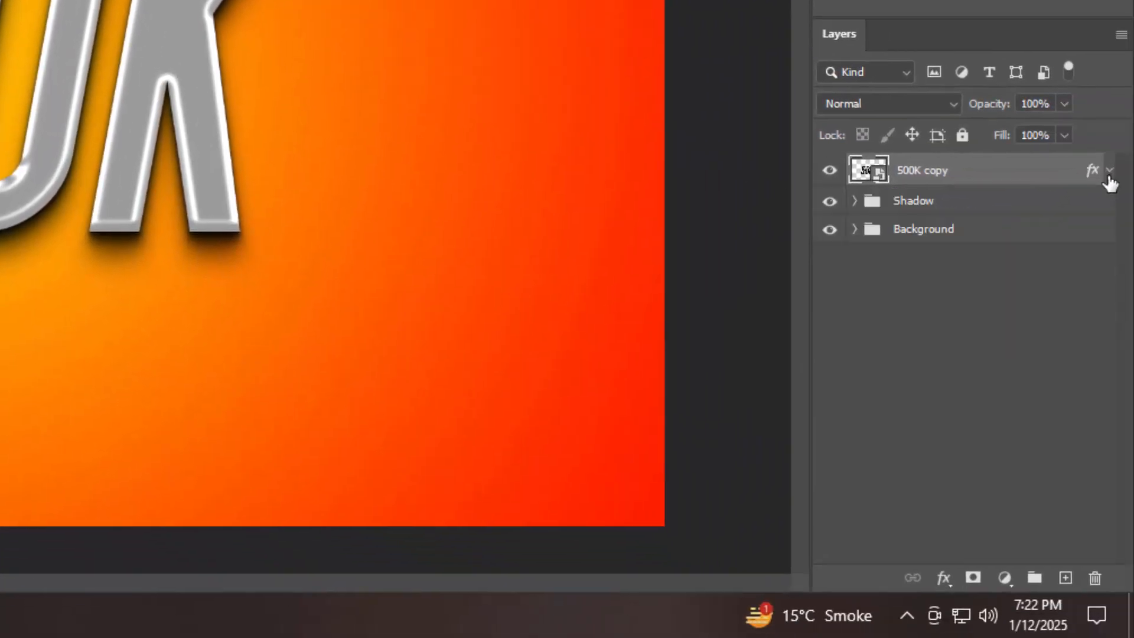
key("ctrl+shift+alt+t")
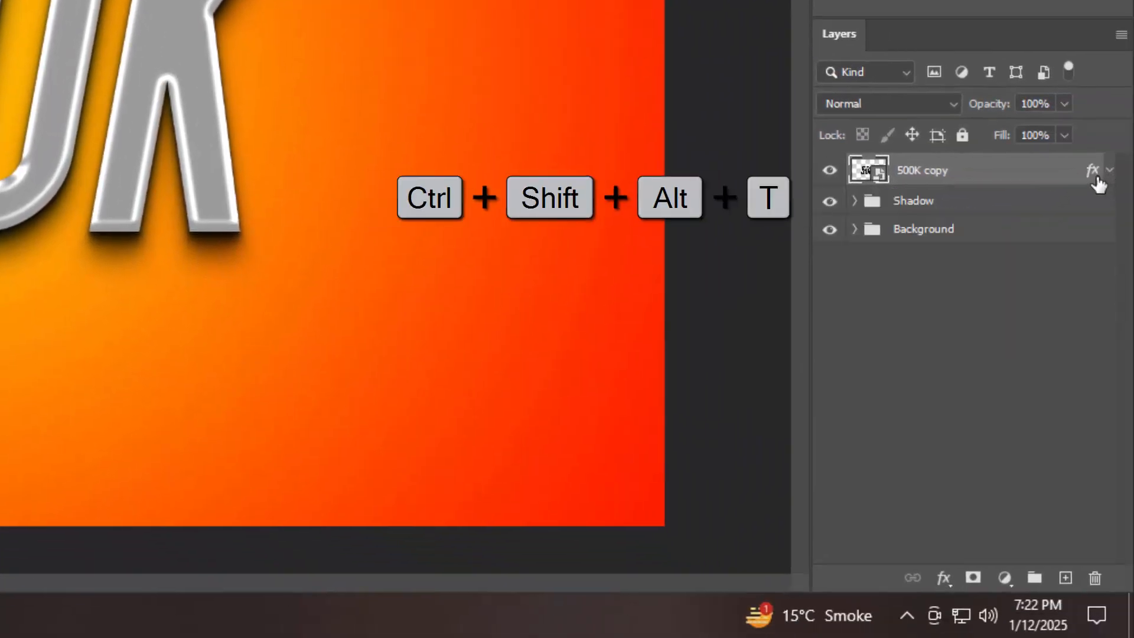
key("ctrl+shift+alt+t")
key("ctrl+shift+alt+t")
key("ctrl+shift+alt+t")
key("ctrl+shift+alt+t")
key("ctrl+shift+alt+t")
key("ctrl+shift+alt+t")
key("ctrl+shift+alt+t")
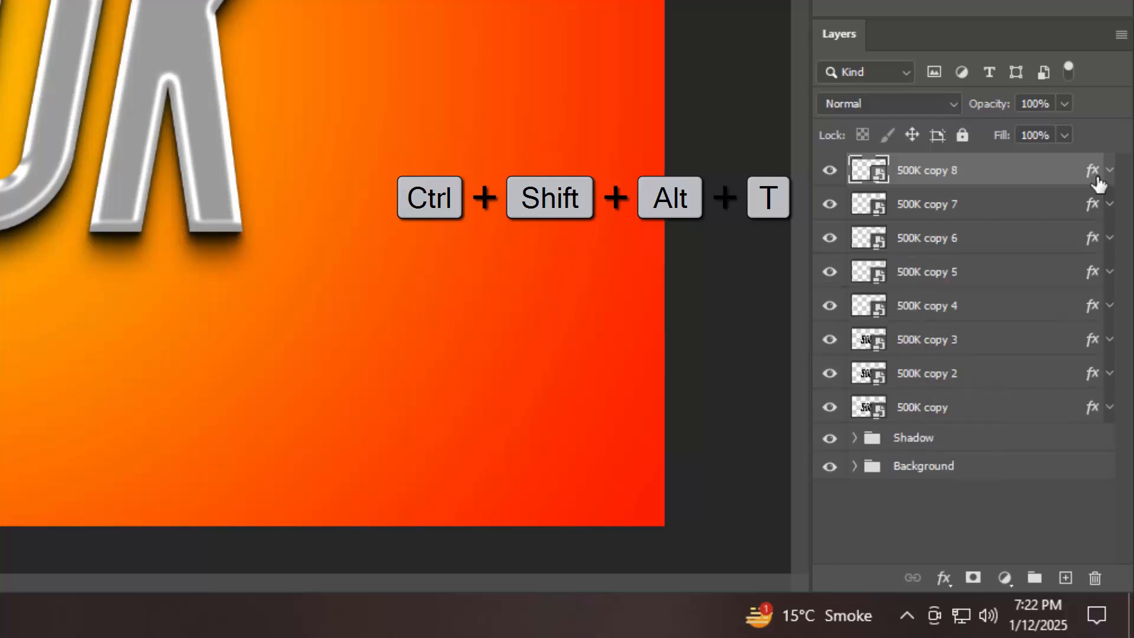
key("ctrl+shift+alt+t")
key("ctrl+shift+alt+t")
key("ctrl+shift+alt+t")
key("ctrl+shift+alt+t")
key("ctrl+shift+alt+t")
key("ctrl+shift+alt+t")
key("ctrl+shift+alt+t")
key("ctrl+shift+alt+t")
key("ctrl+shift+alt+t")
key("ctrl+shift+alt+t")
key("ctrl+shift+alt+t")
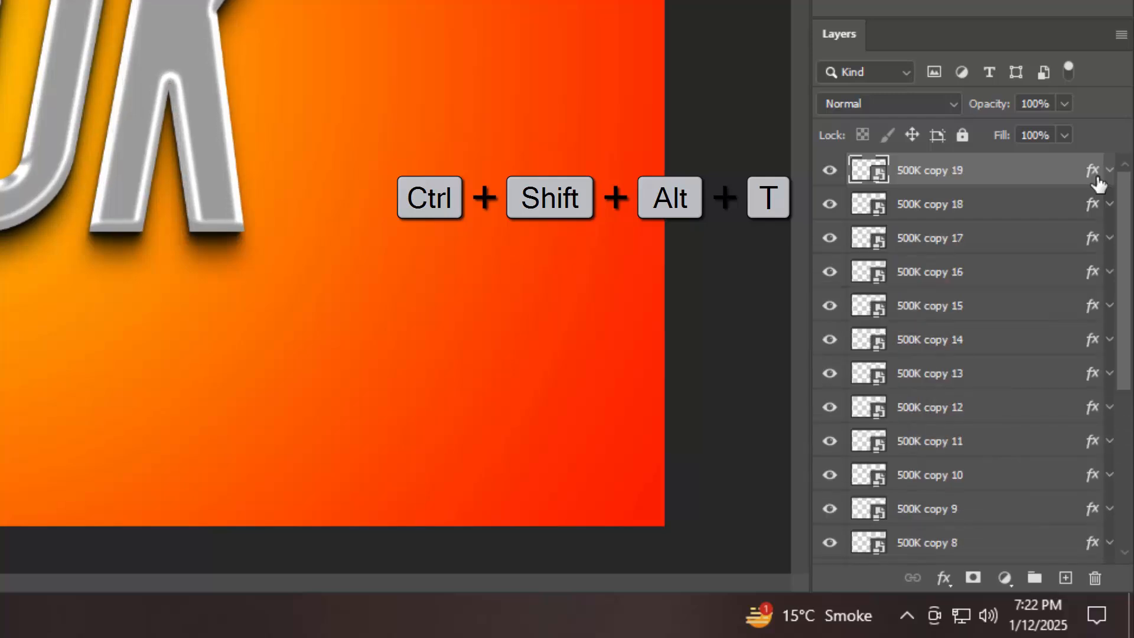
key("ctrl+shift+alt+t")
key("ctrl+shift+alt+t")
key("ctrl+shift+alt+t")
Group the layers from 500K copy 21 down to 500K copy and name the group Border
left_click(1057, 207)
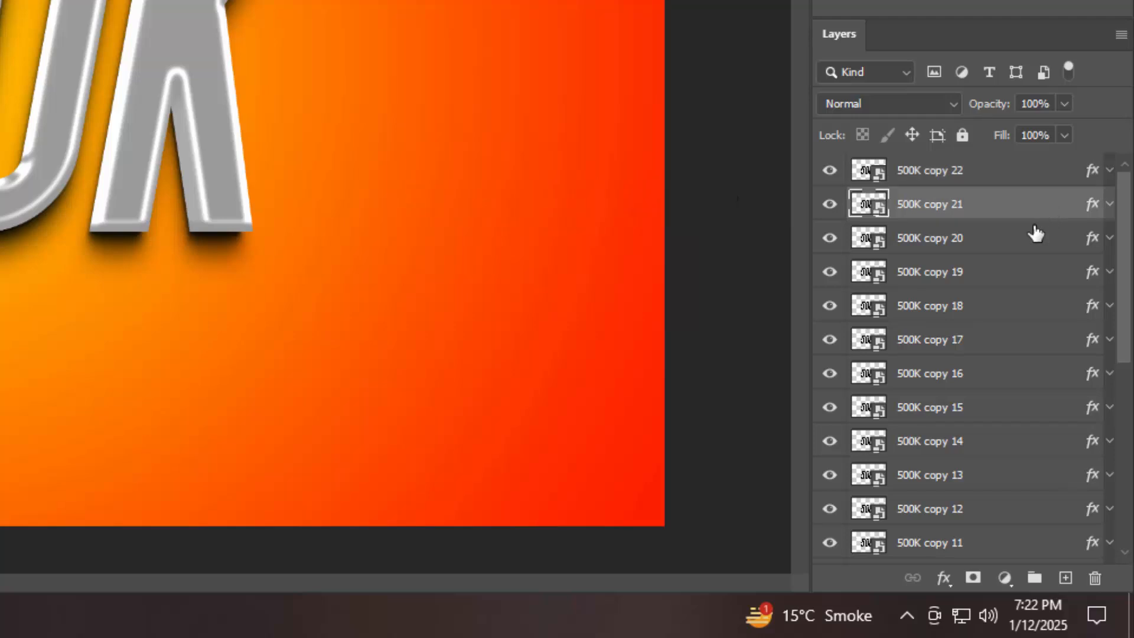
scroll(1034, 295, "down", 10)
left_click(996, 496, "shift")
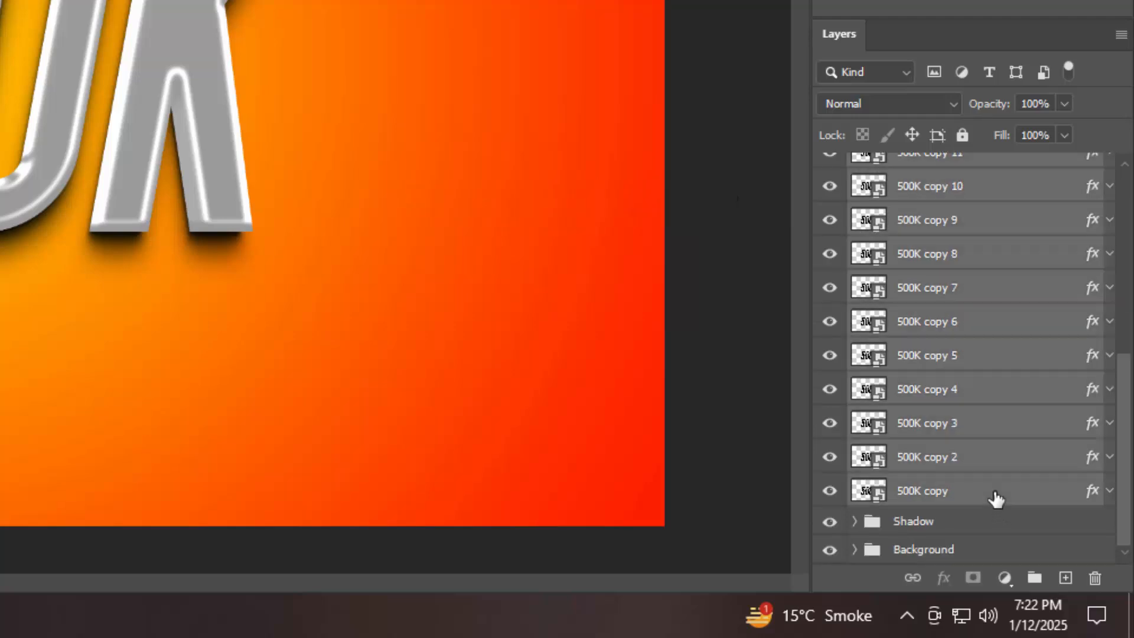
key("ctrl+g")
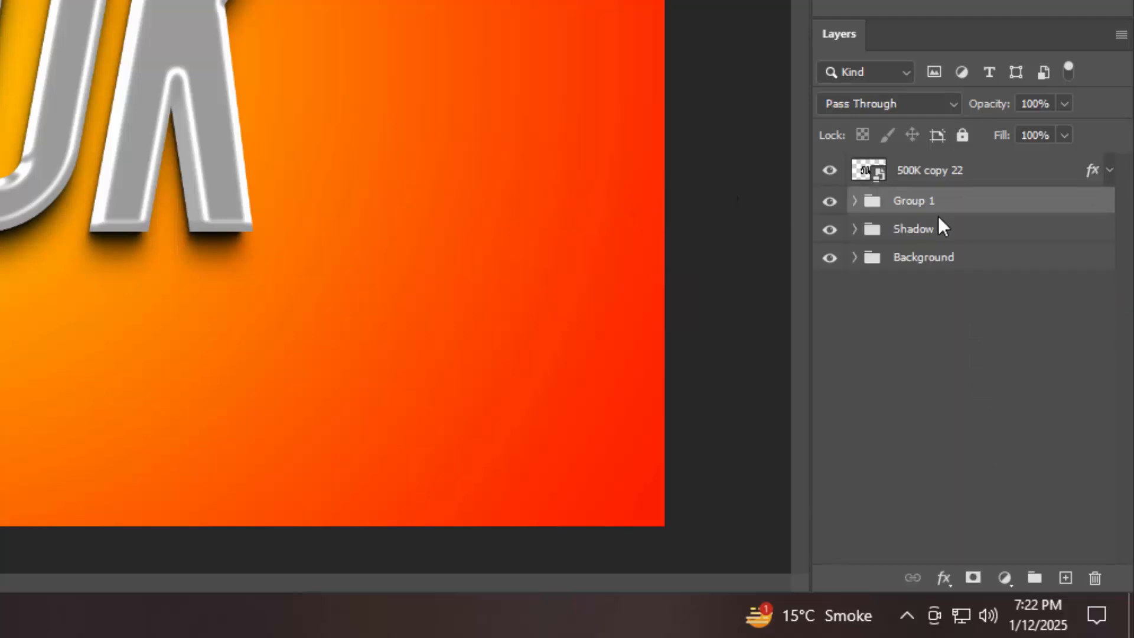
double_click(912, 200)
type("B")
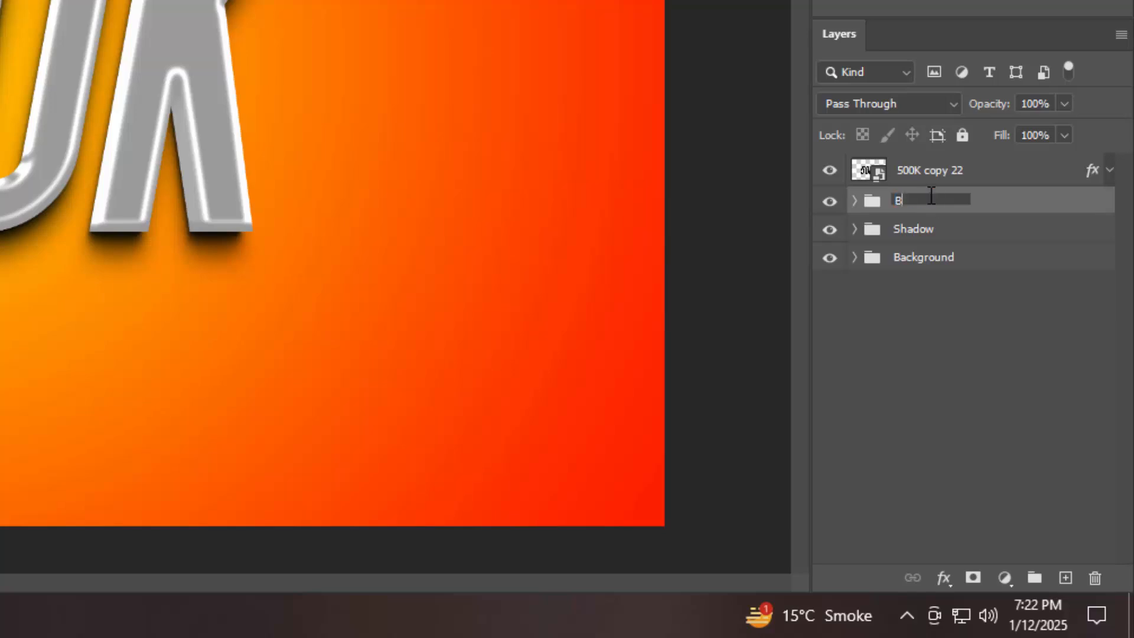
type("order")
key("Return")
Hide the 500K copy 22 layer and add a Color Overlay in Linear Burn mode to the Border group
left_click(829, 171)
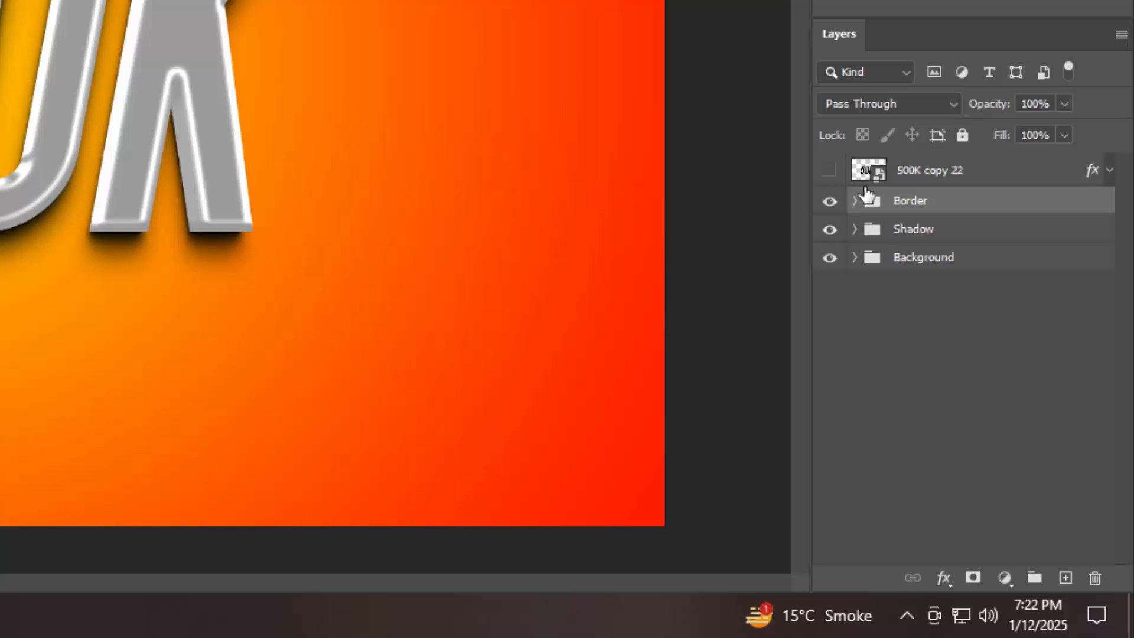
left_click(943, 578)
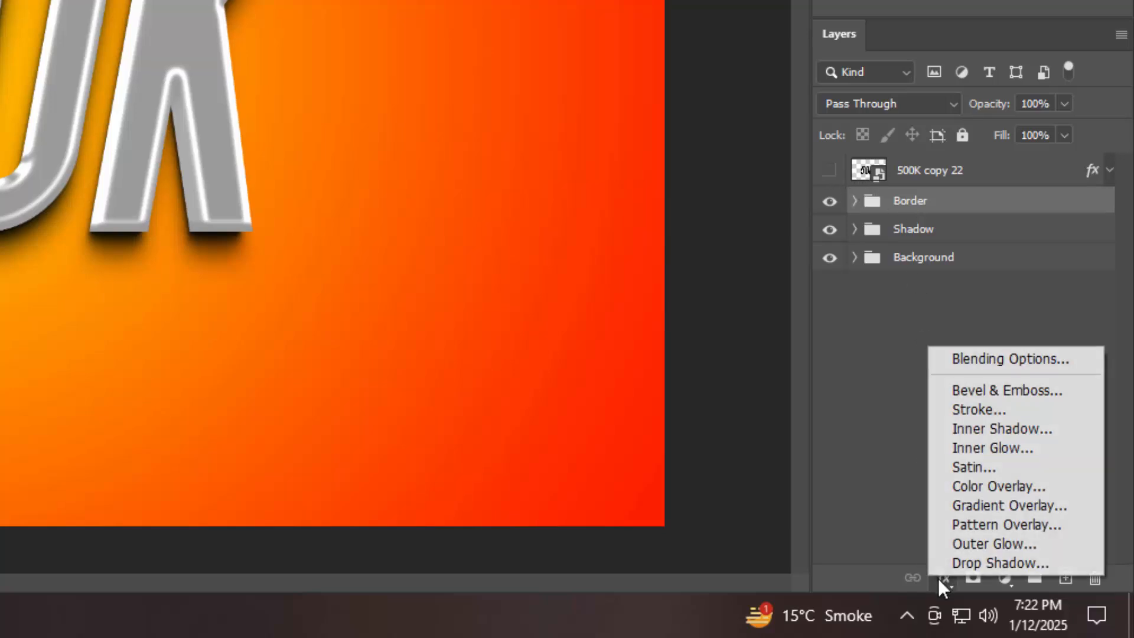
left_click(966, 364)
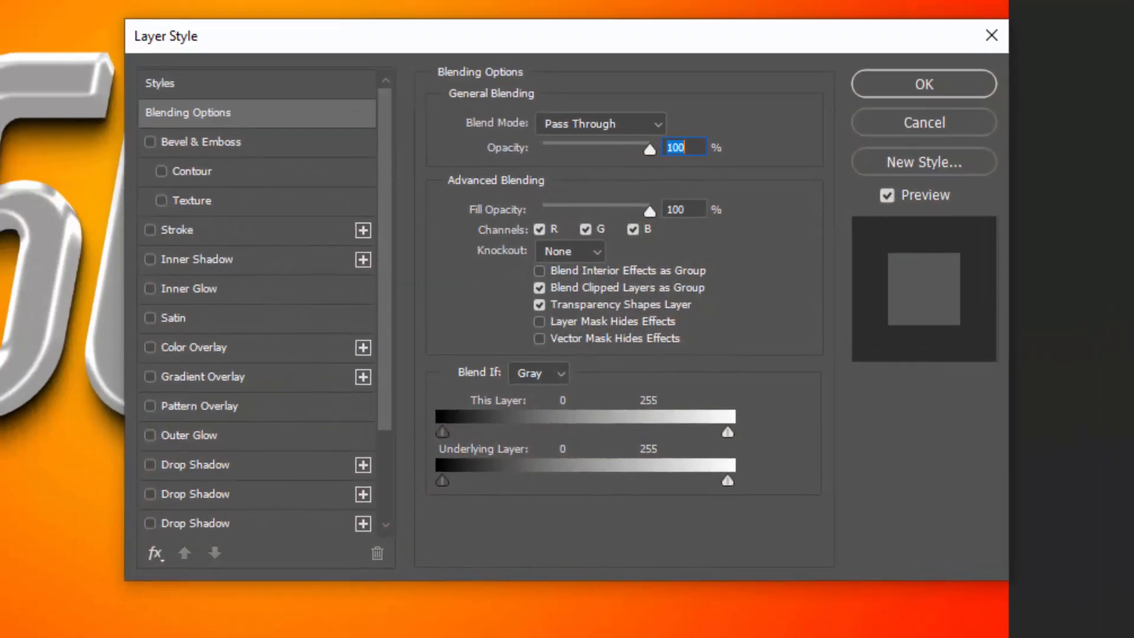
key("Tab")
left_click(246, 350)
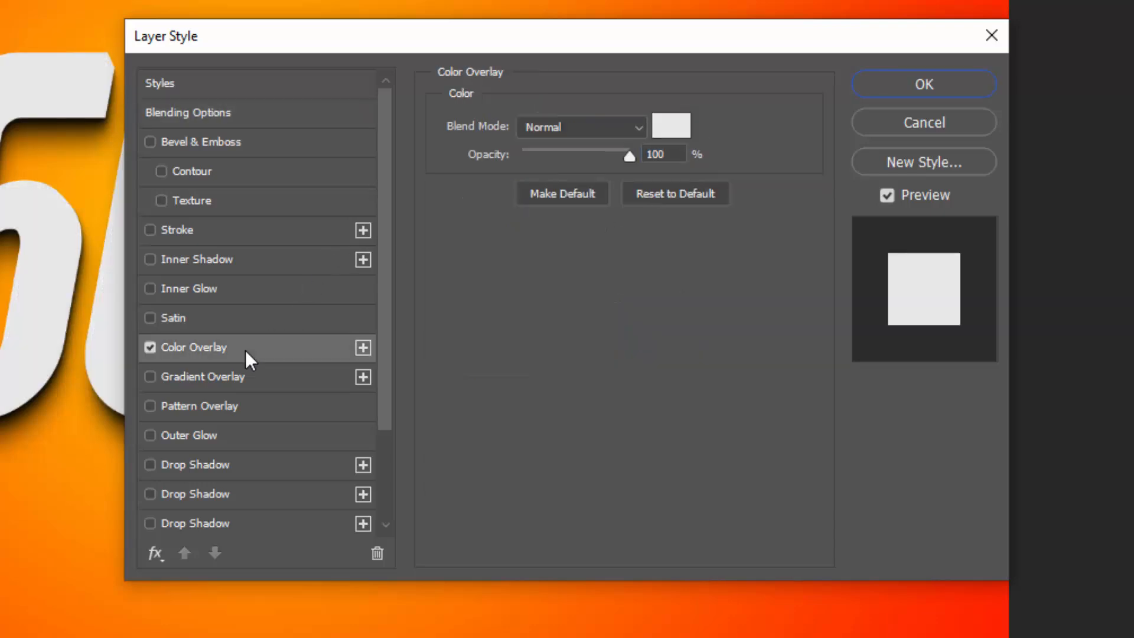
left_click(581, 131)
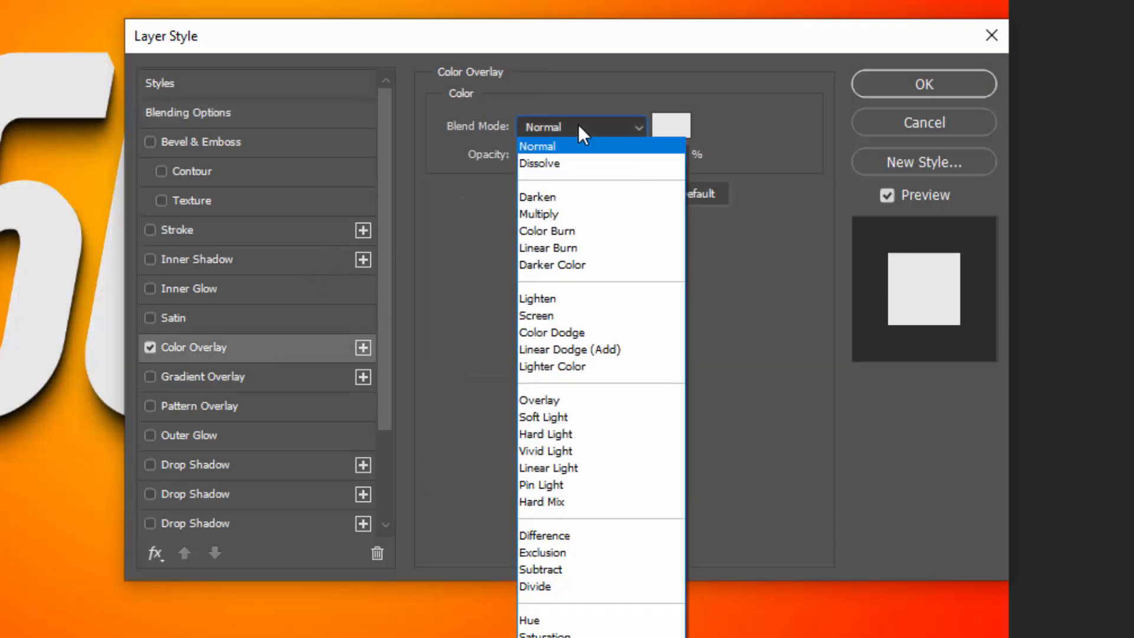
left_click(584, 248)
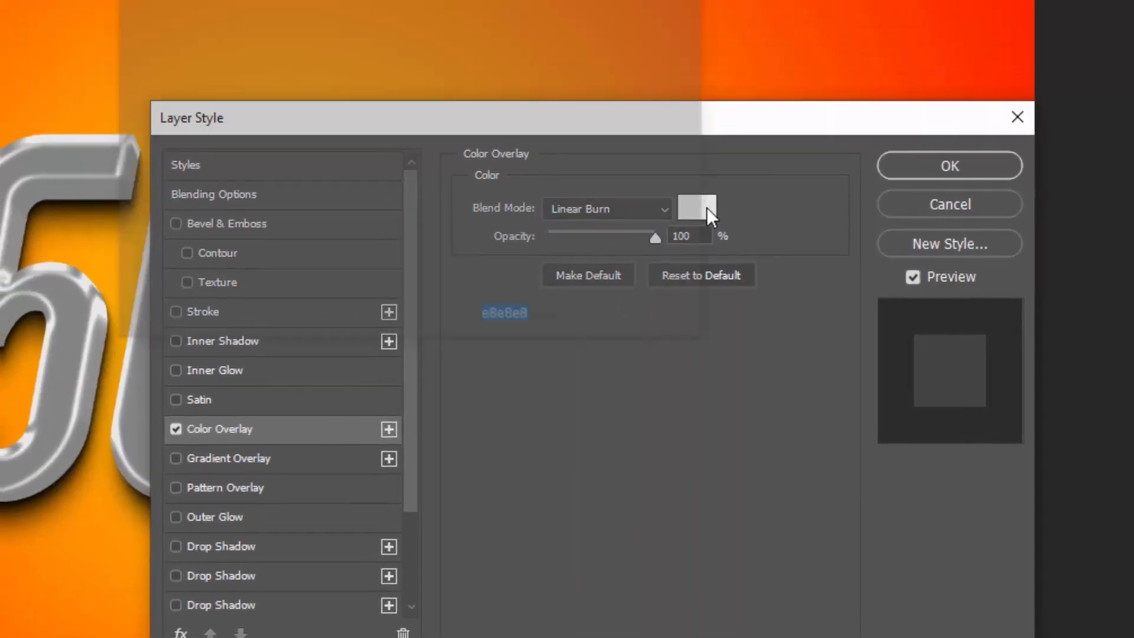
Set the Border group's overlay color to ff0000 at 100% opacity and apply the layer style
left_click(679, 127)
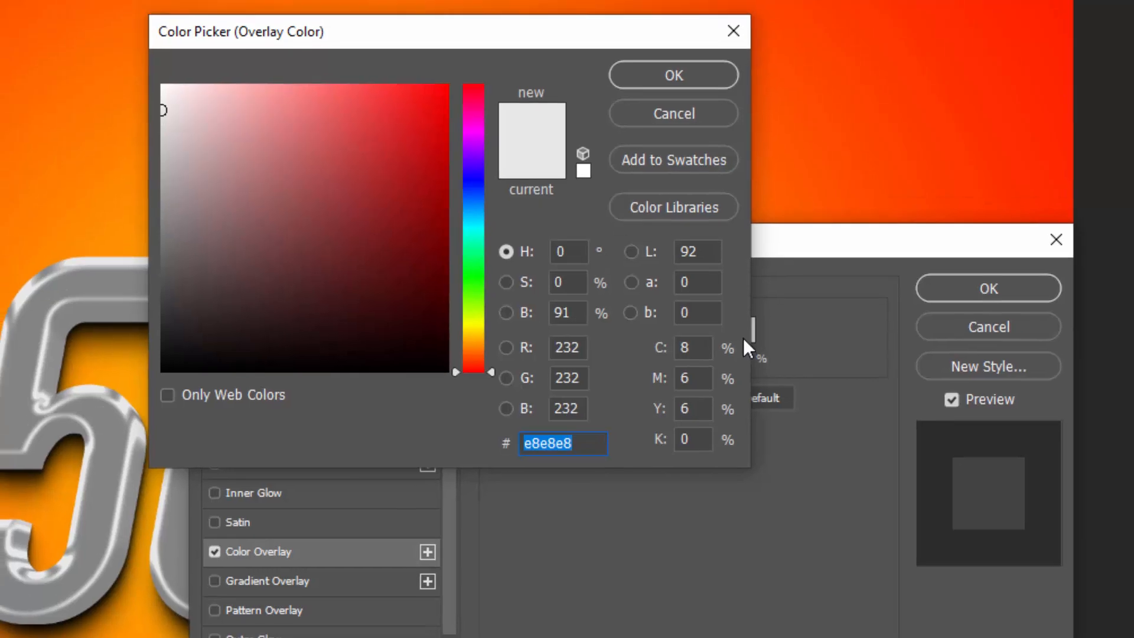
type("ff0000")
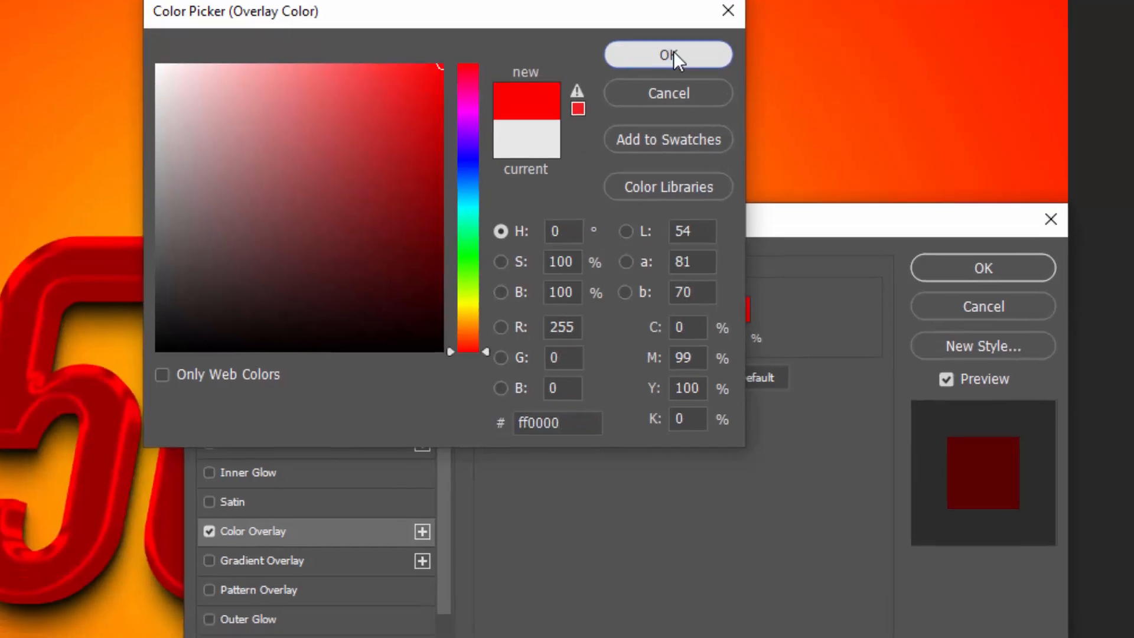
left_click(676, 74)
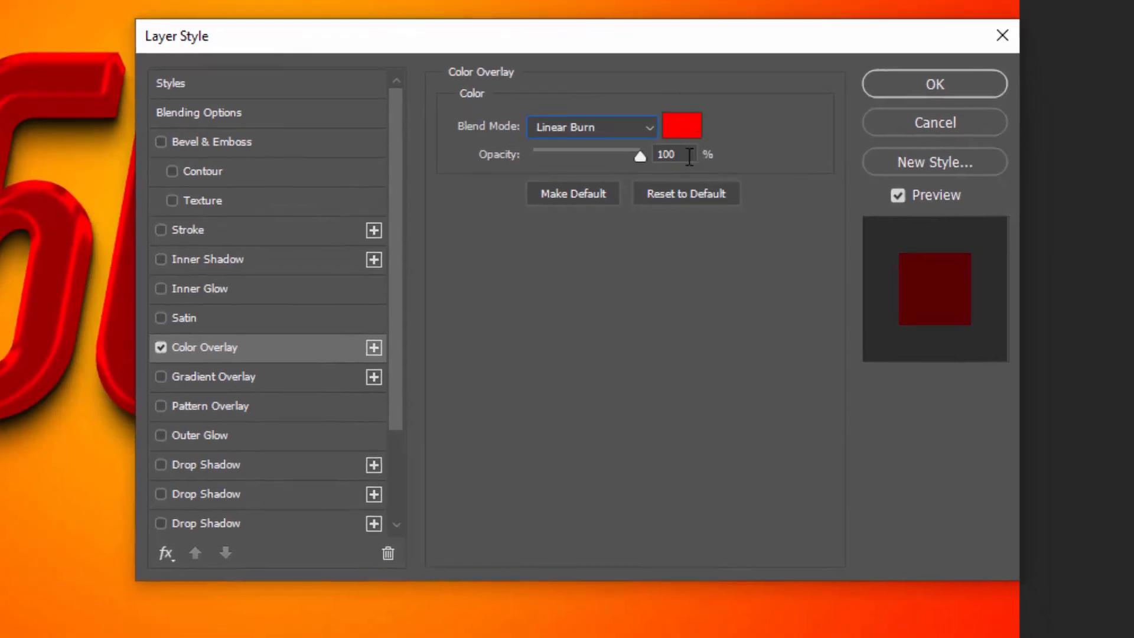
left_click_drag(690, 157, 623, 156)
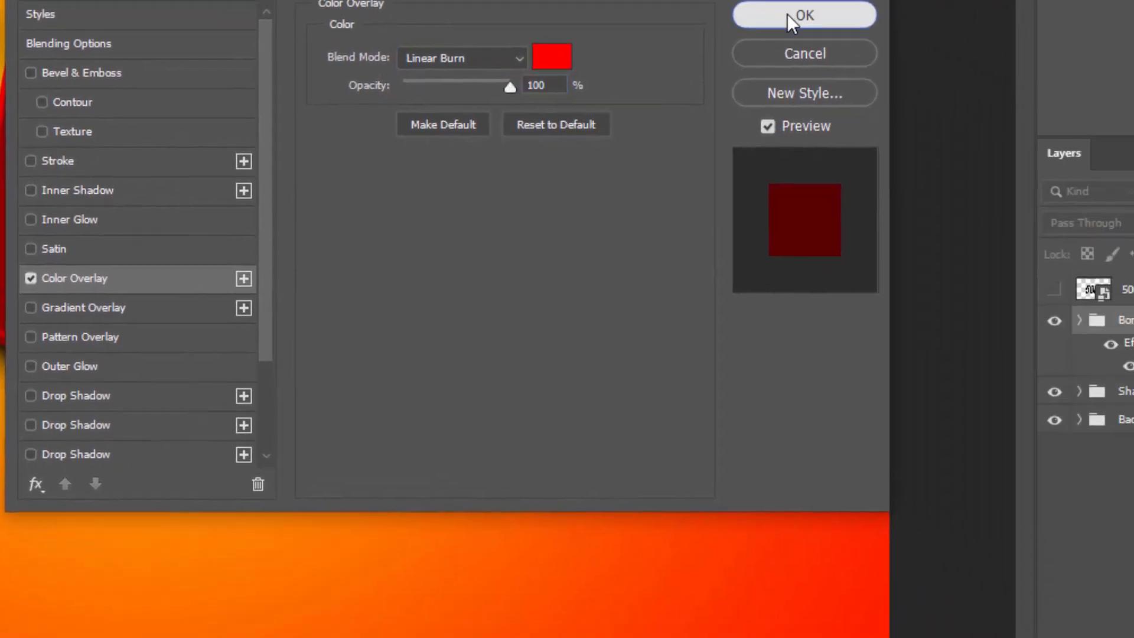
left_click(914, 81)
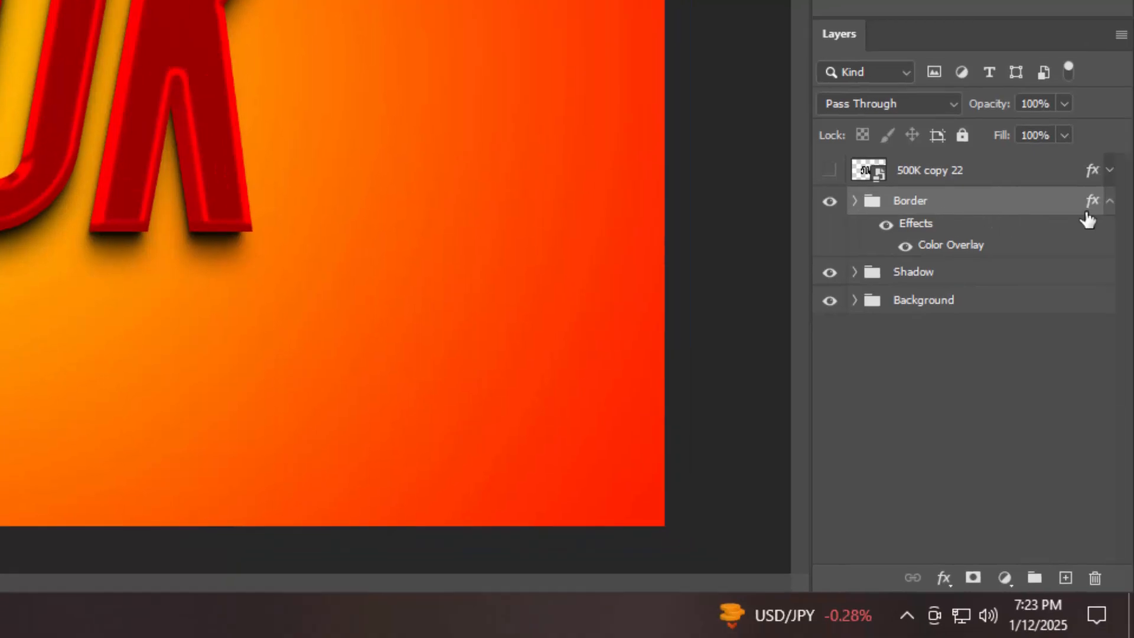
Collapse the Border group's effects, show the 500K copy 22 layer again and clear its layer style
left_click(1109, 203)
left_click(1018, 177)
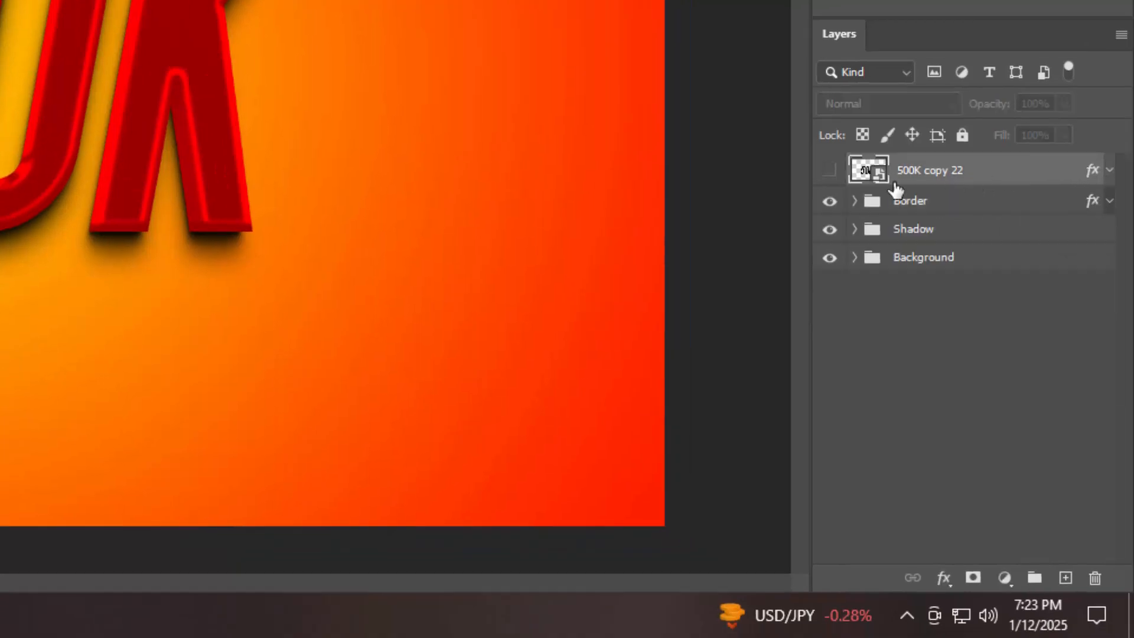
left_click(827, 175)
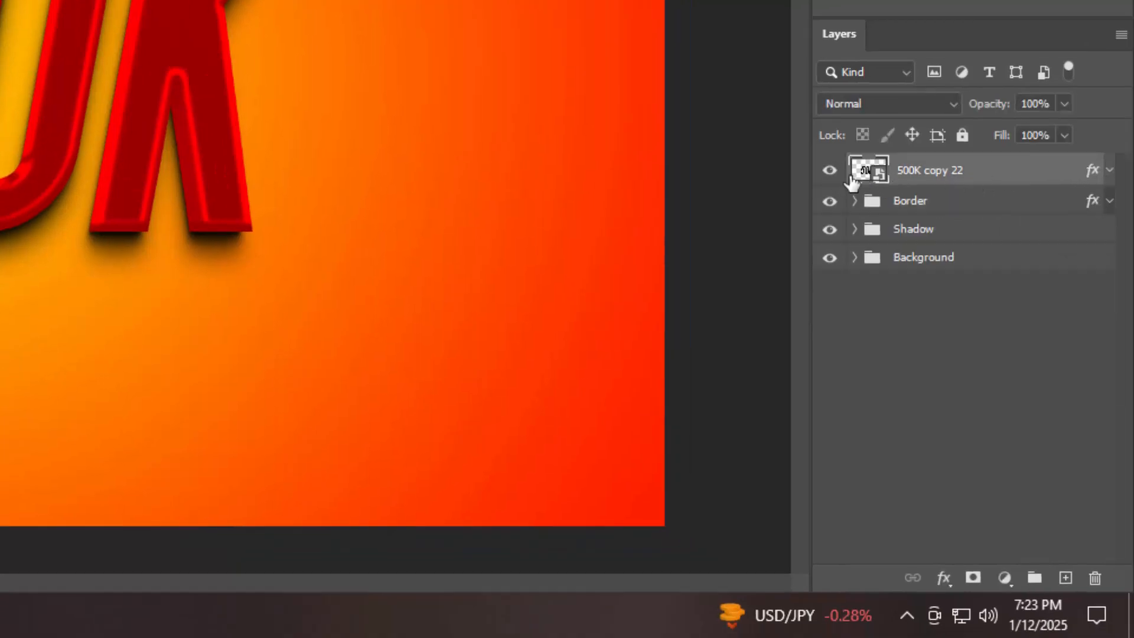
right_click(980, 181)
left_click(812, 244)
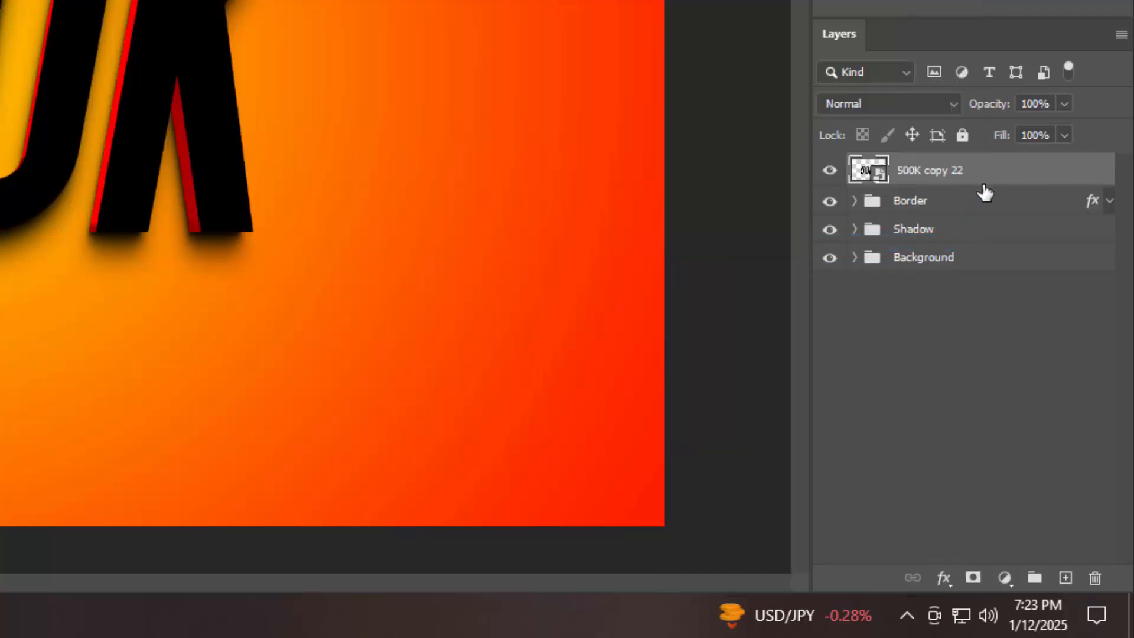
Add an Inner Bevel to 500K copy 22 with depth 511%, size 8 px and soften 2 px
left_click(943, 578)
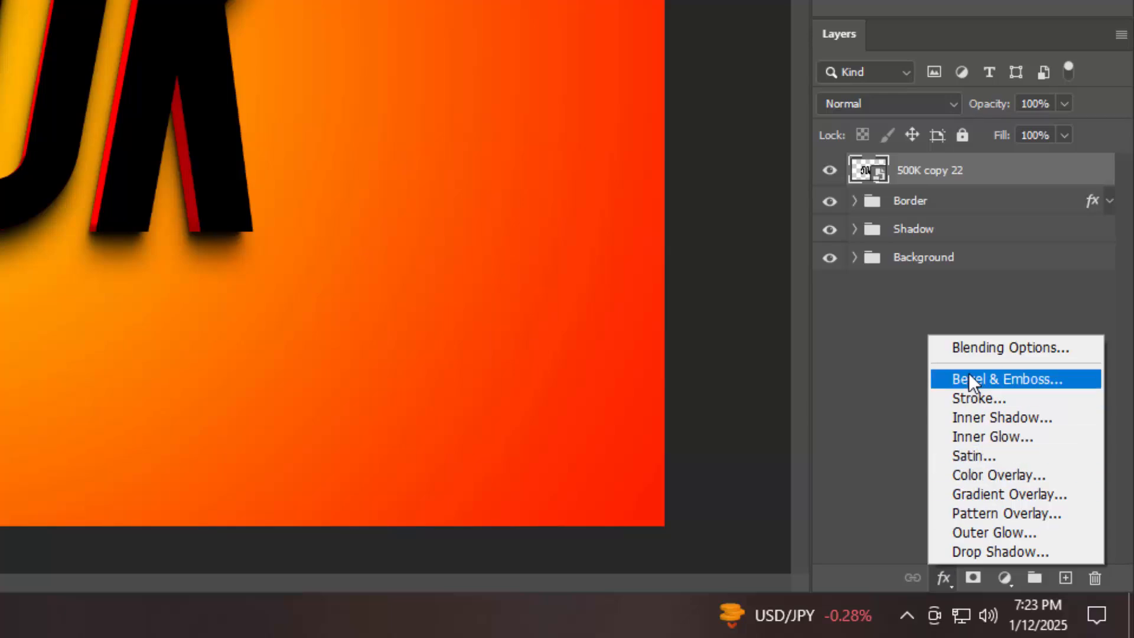
left_click(968, 347)
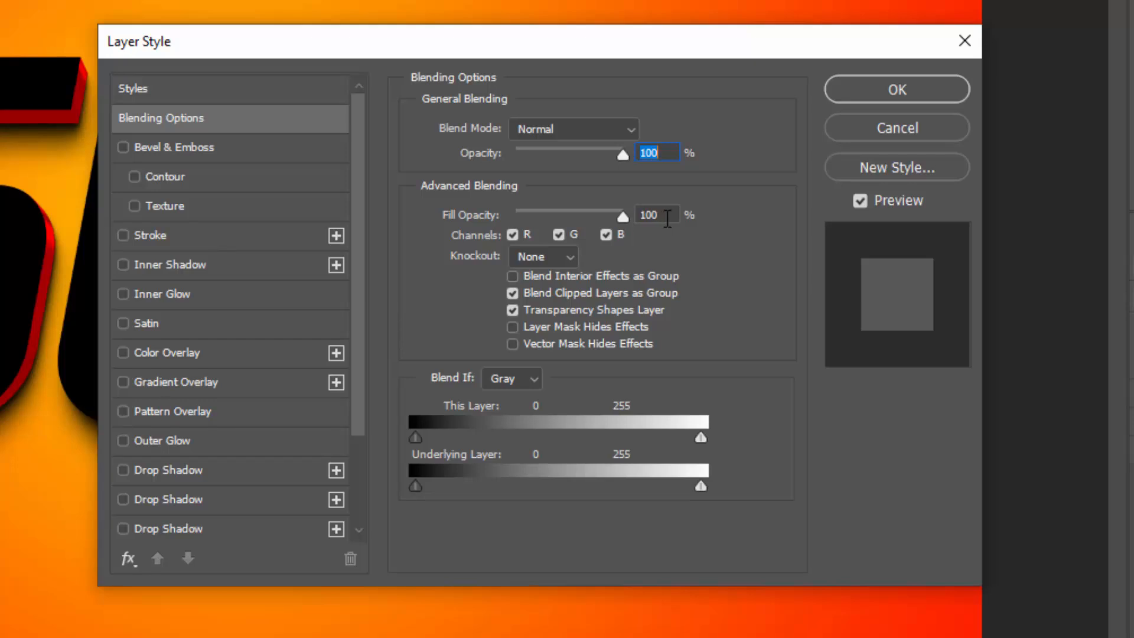
left_click(218, 148)
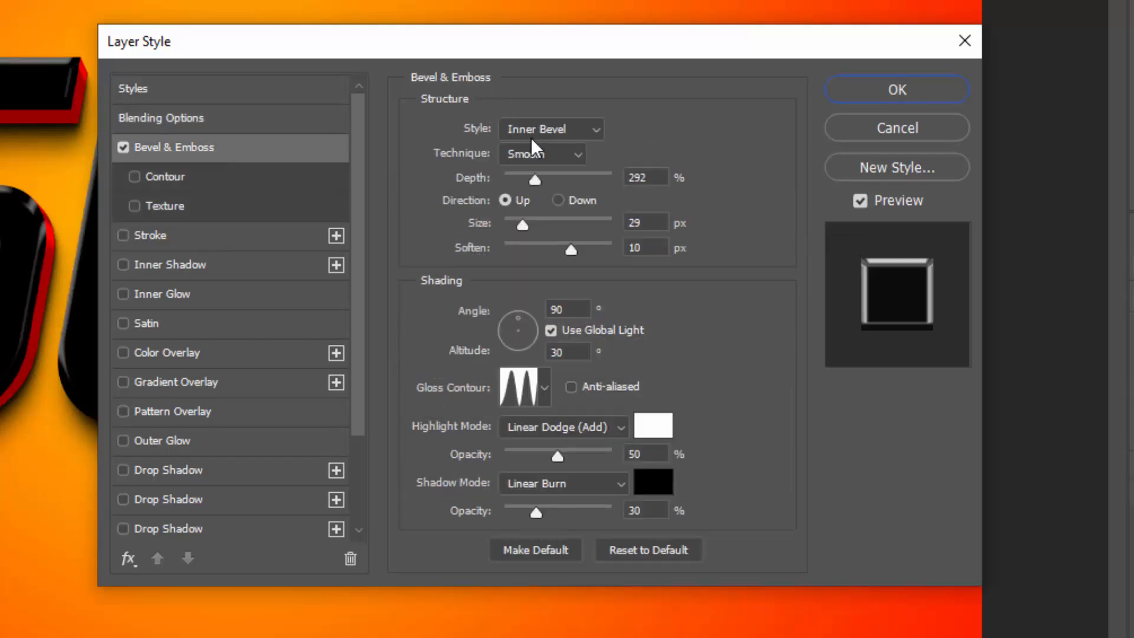
double_click(643, 175)
type("51")
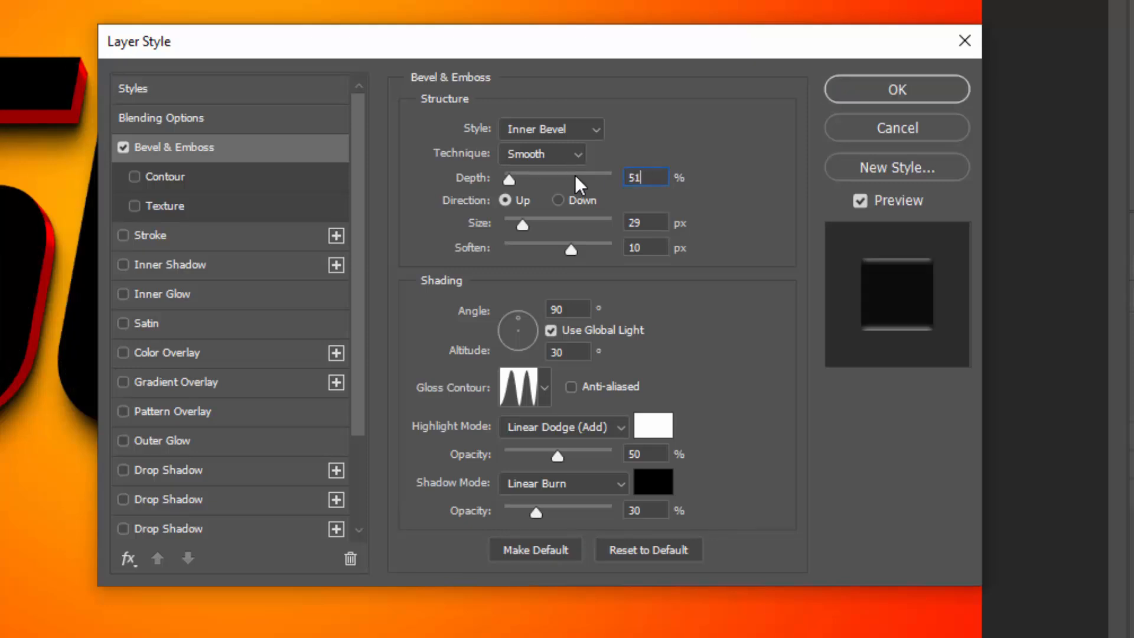
type("1")
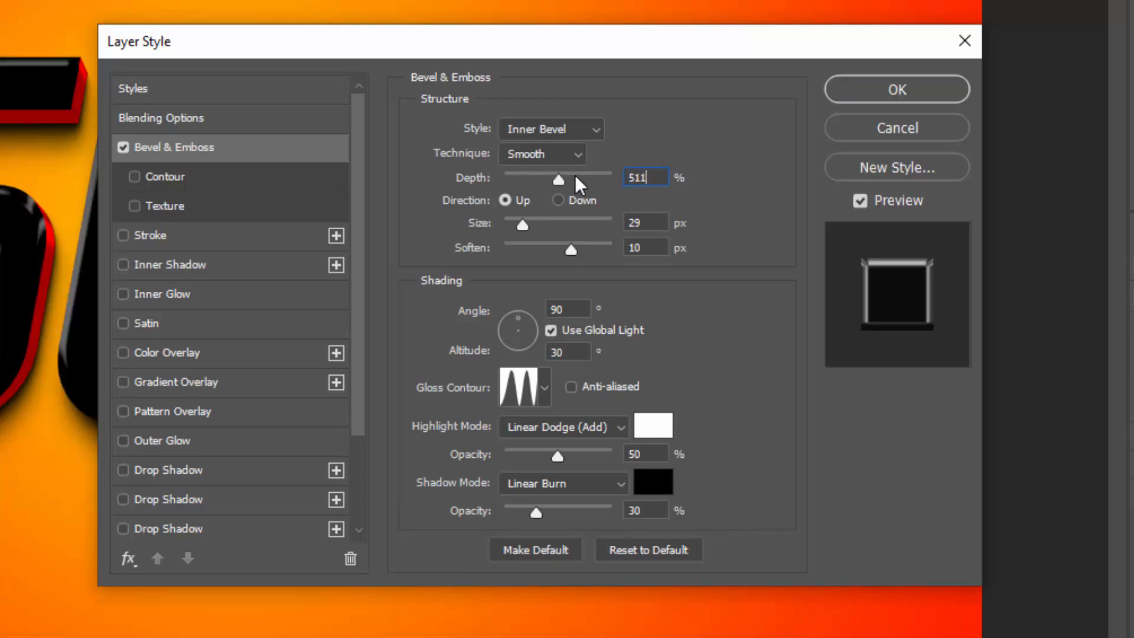
double_click(648, 223)
type("8")
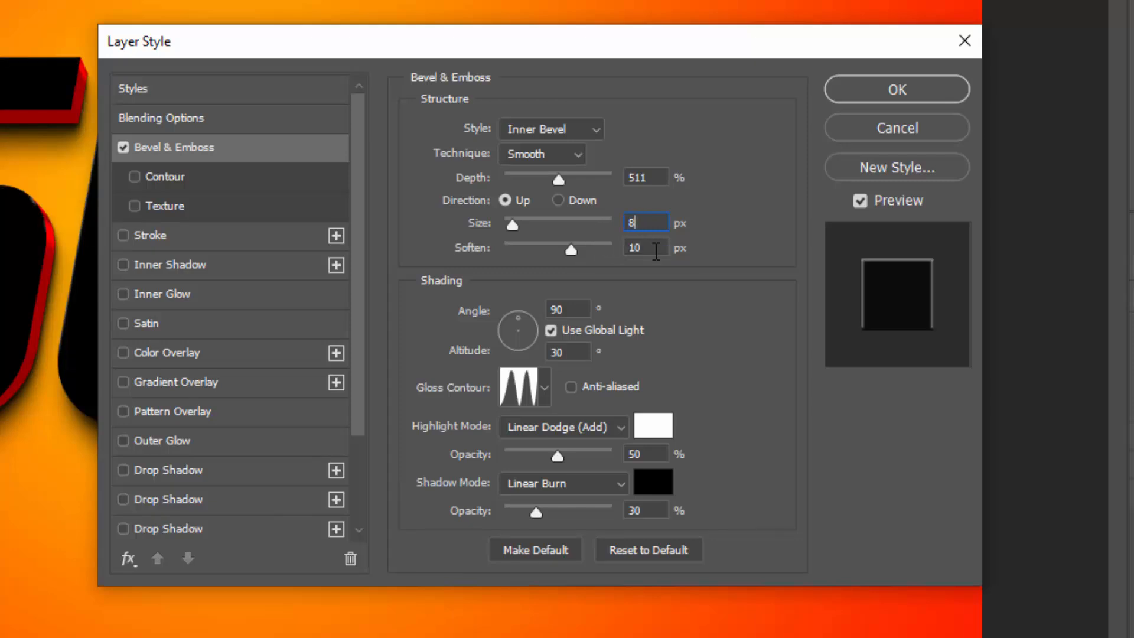
double_click(656, 249)
type("2")
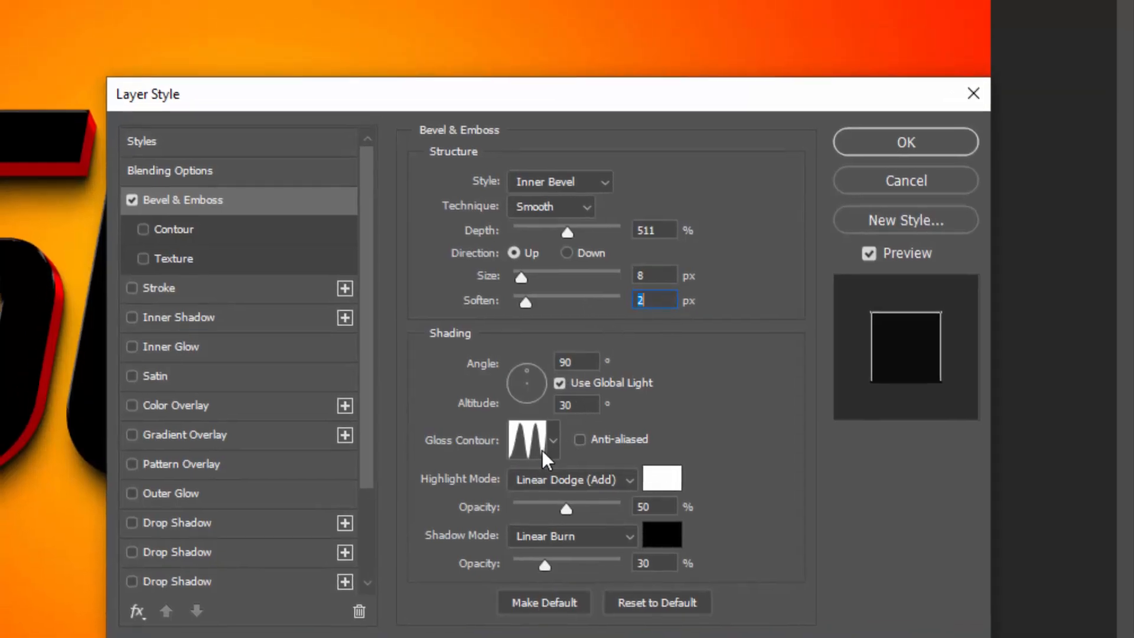
Set the bevel's gloss contour to the Linear preset and open the highlight and shadow opacities for editing
left_click(518, 388)
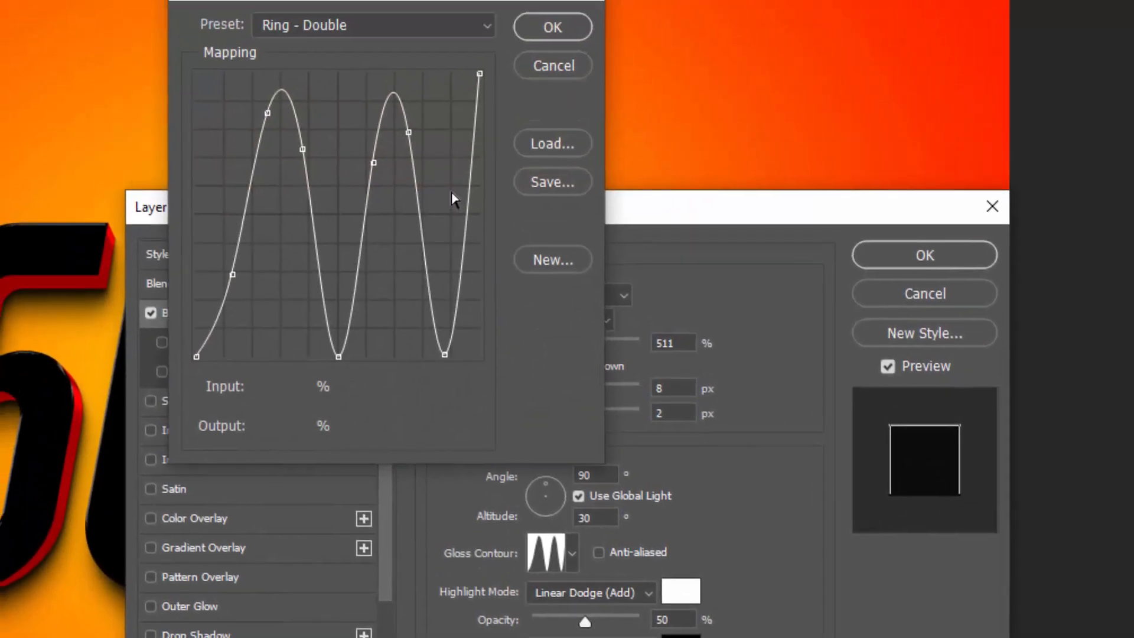
left_click(339, 92)
left_click(344, 184)
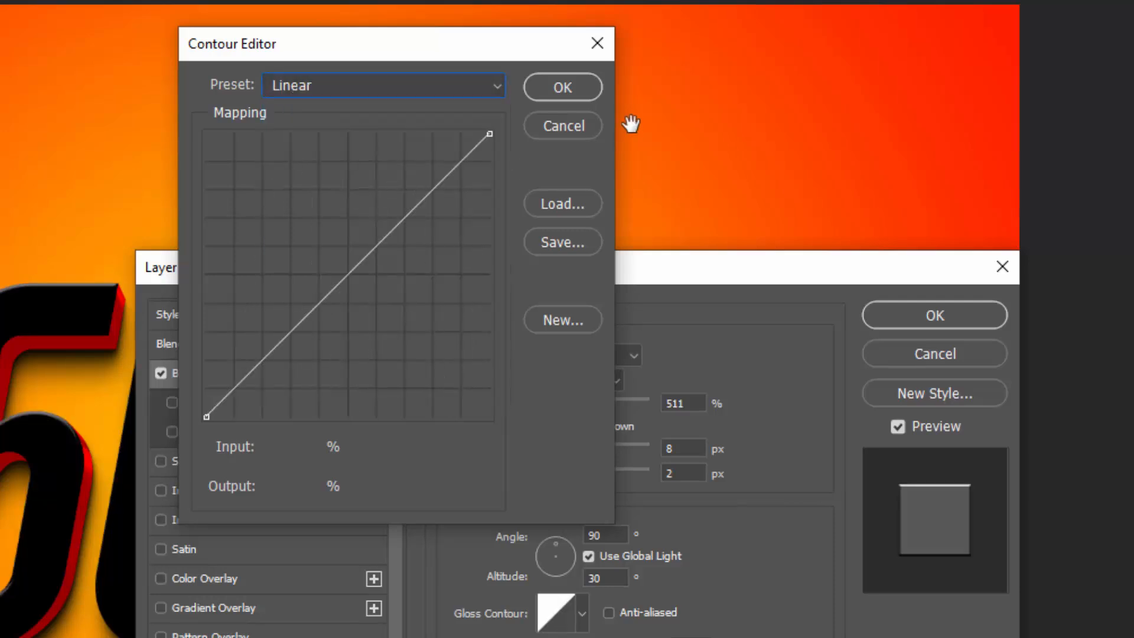
left_click(580, 32)
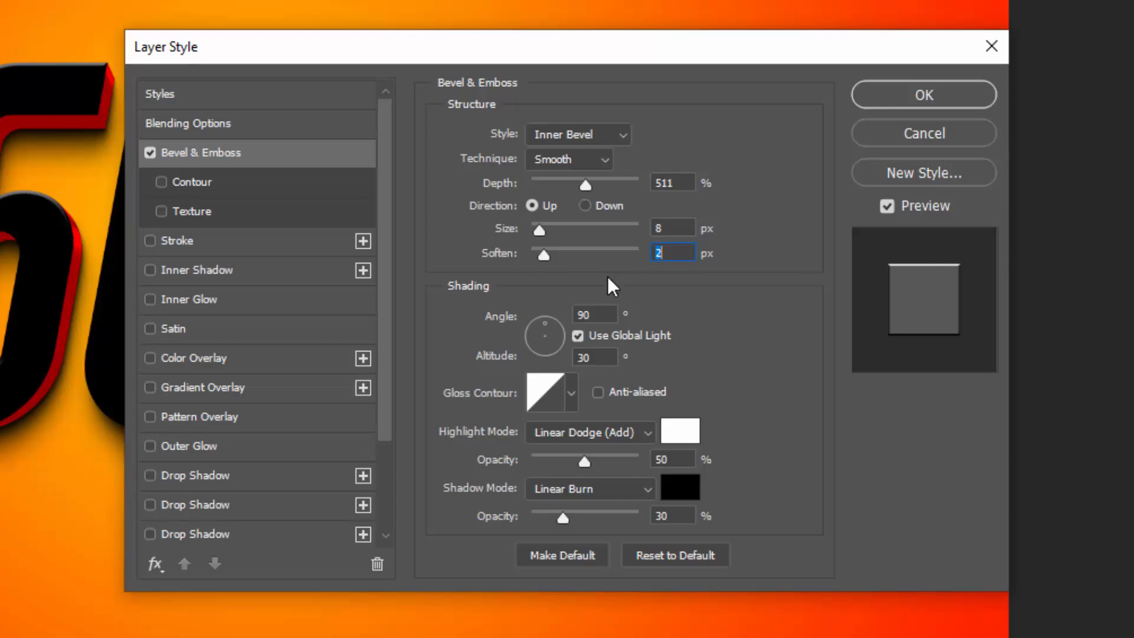
left_click(687, 456)
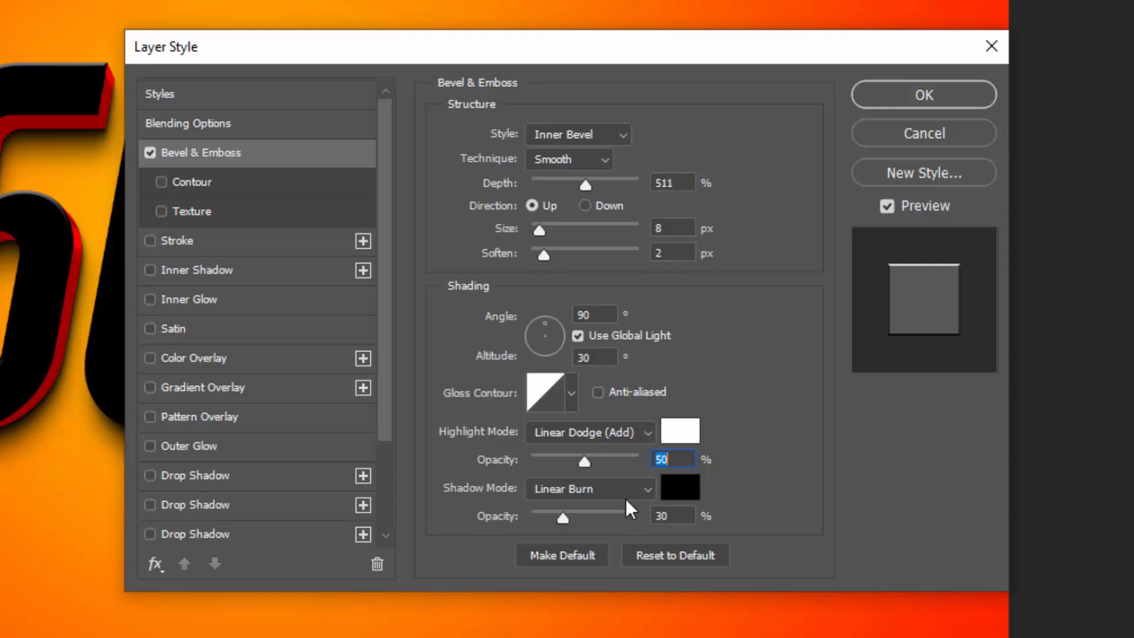
left_click(676, 515)
Add a 5 px Stroke to 500K copy 22, positioned outside, with color ffffff
left_click(189, 242)
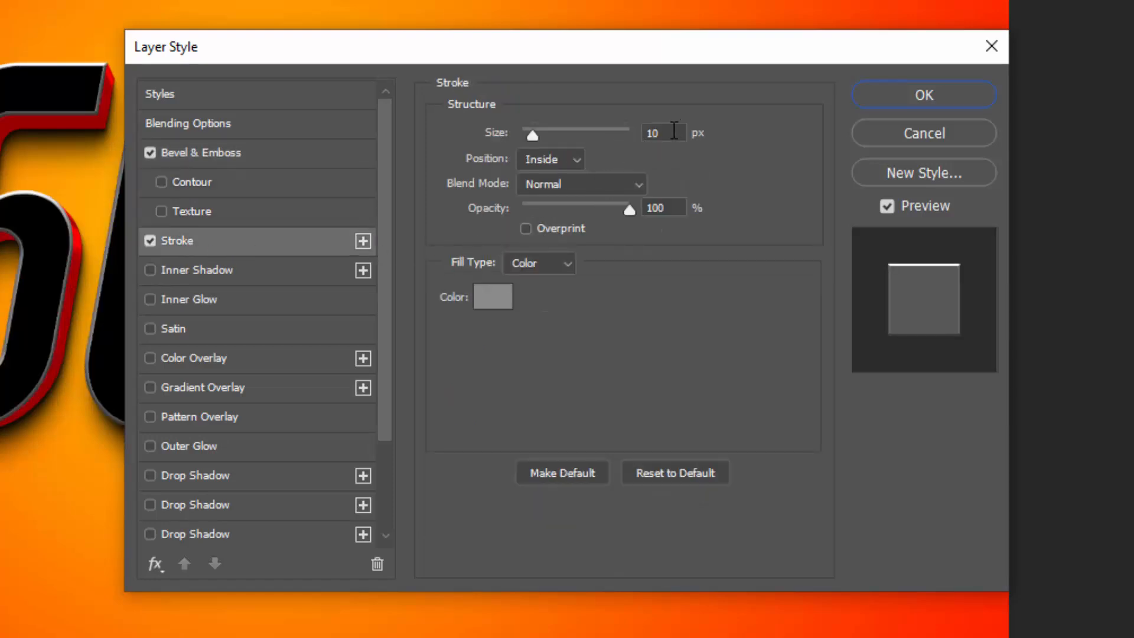
double_click(655, 133)
type("5")
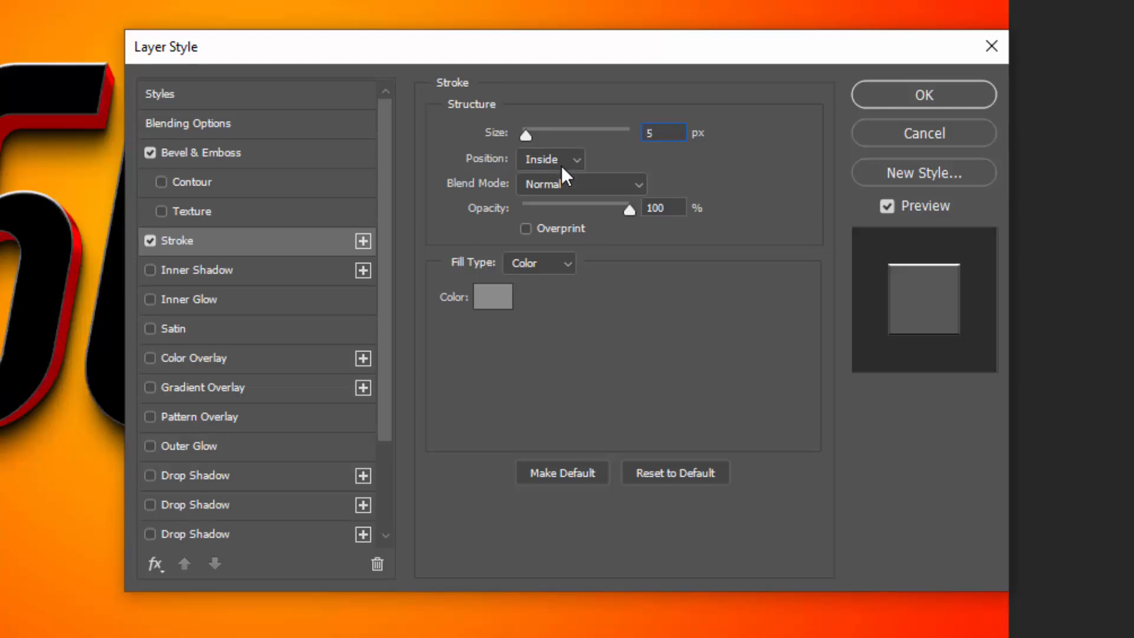
left_click(552, 168)
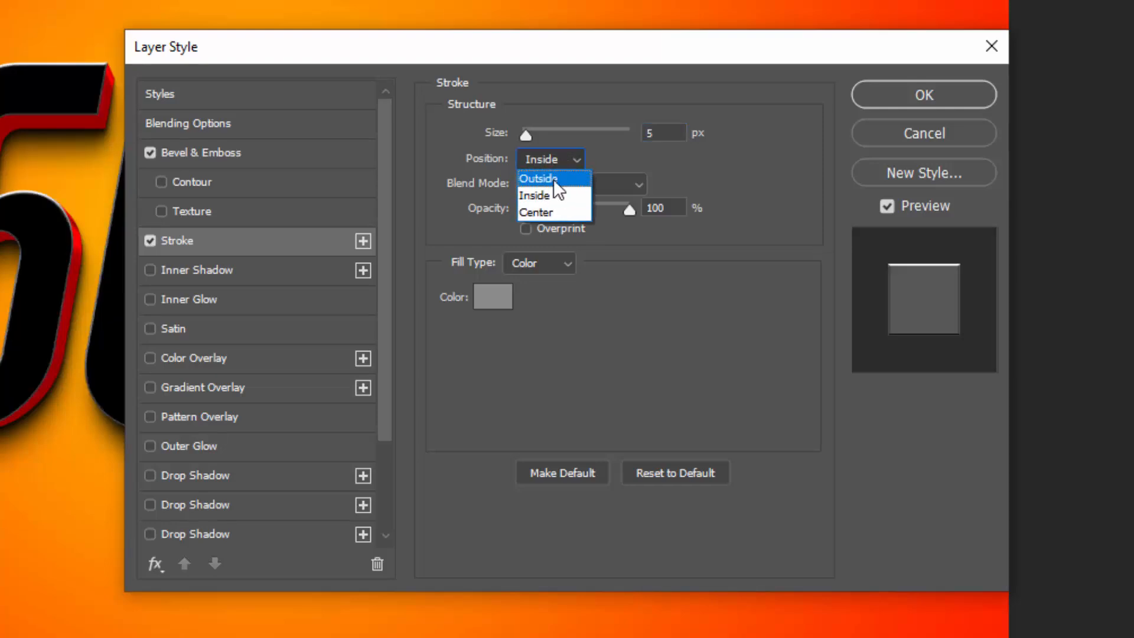
left_click(554, 176)
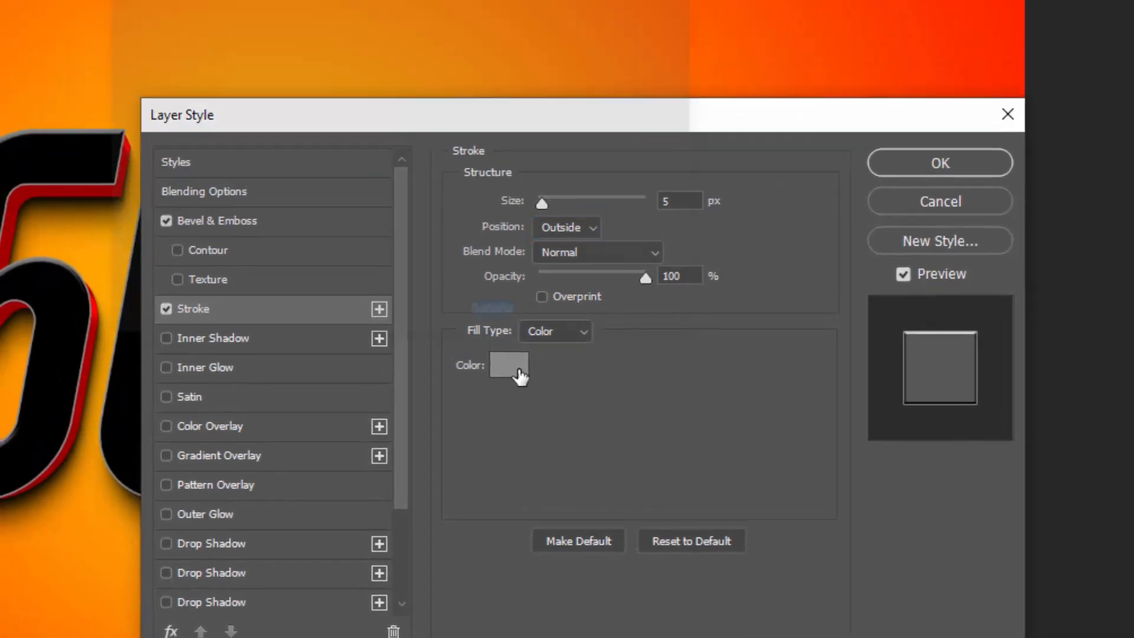
left_click(496, 299)
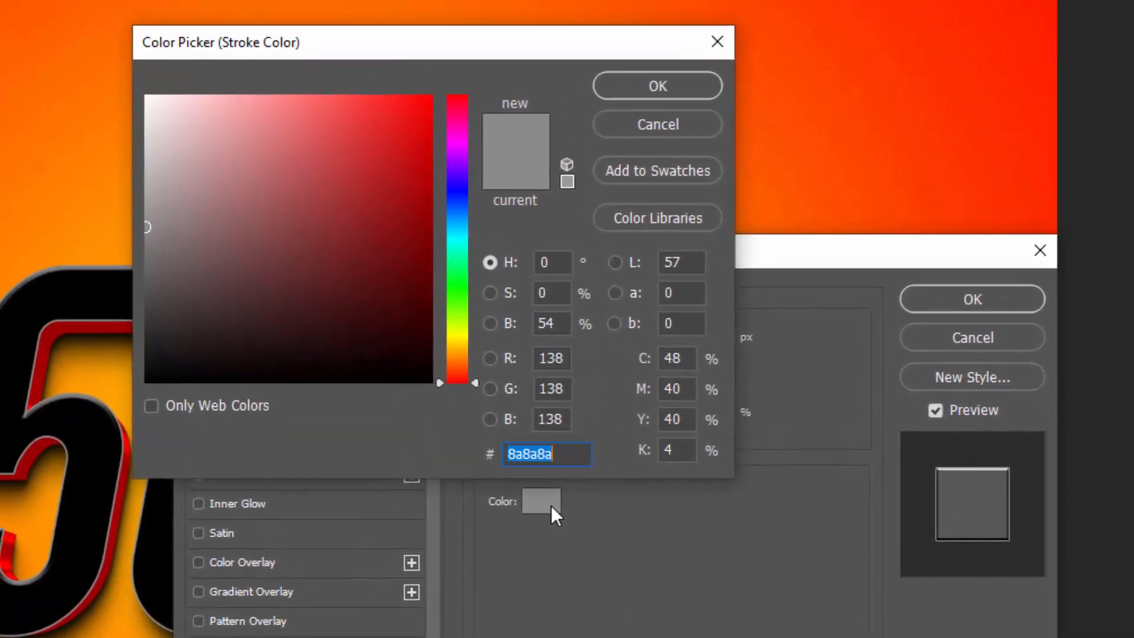
left_click_drag(236, 195, 147, 96)
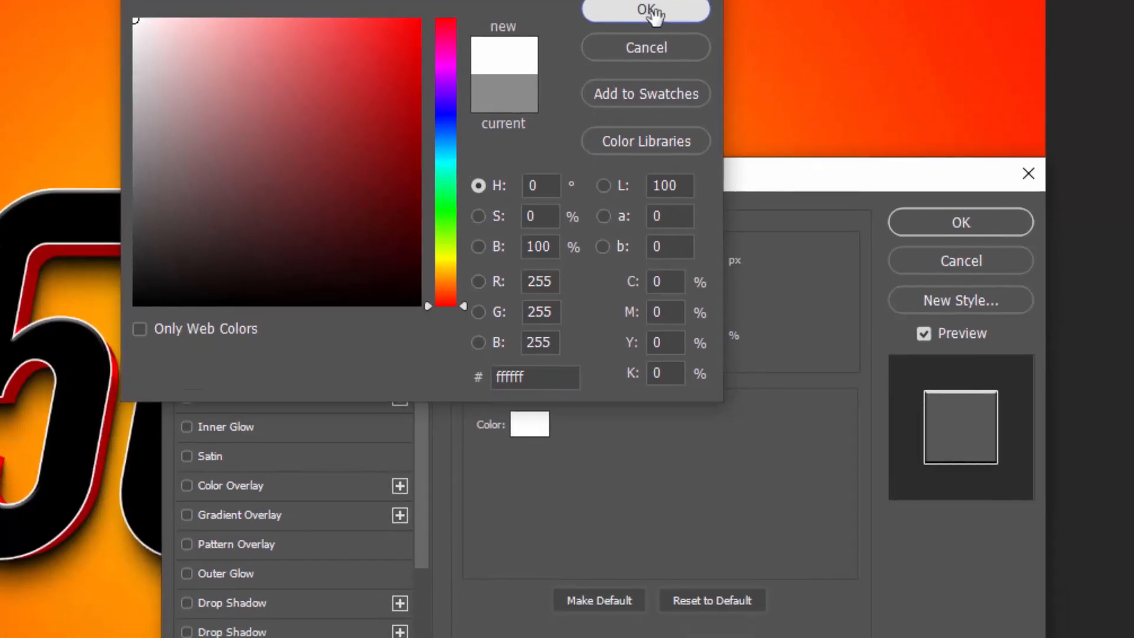
left_click(668, 94)
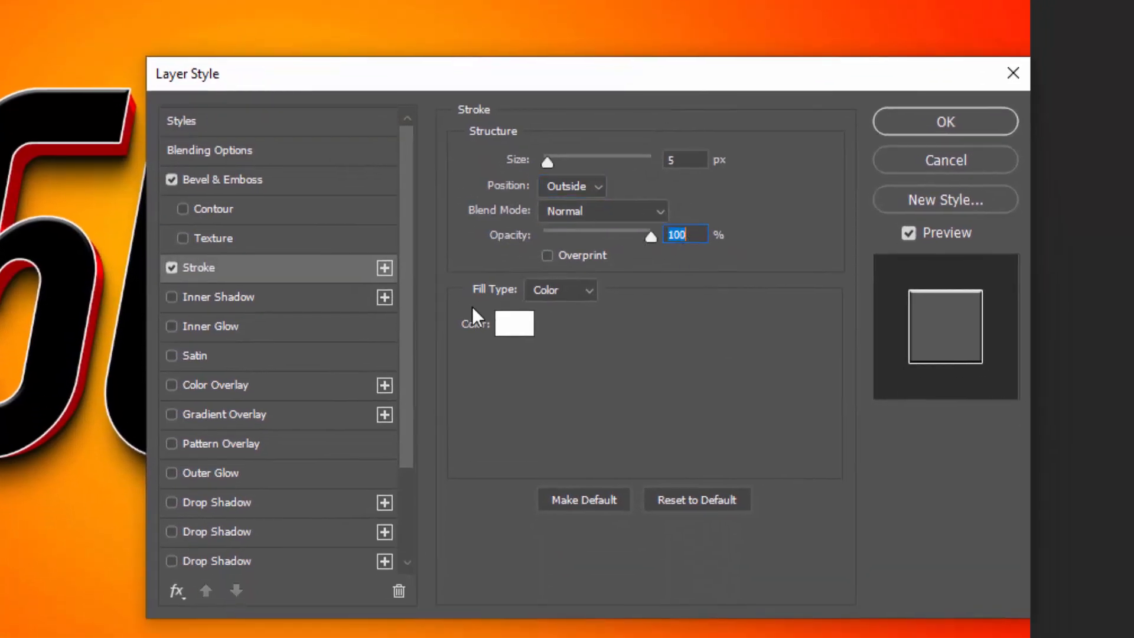
Add an Inner Shadow to 500K copy 22 with color fe8f00
left_click(242, 295)
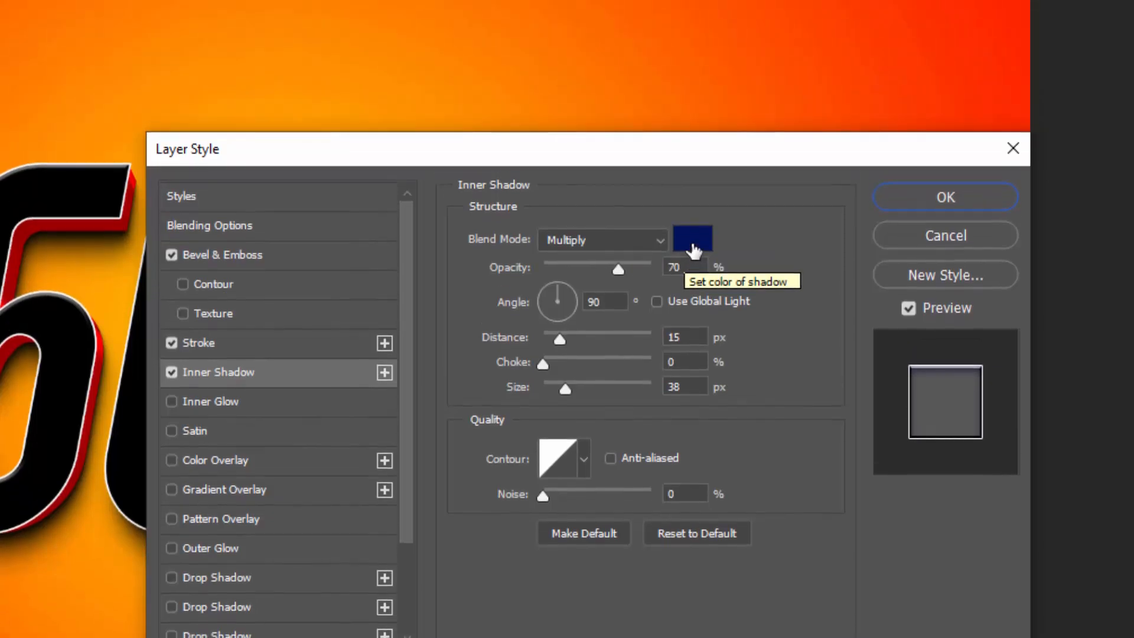
left_click(692, 163)
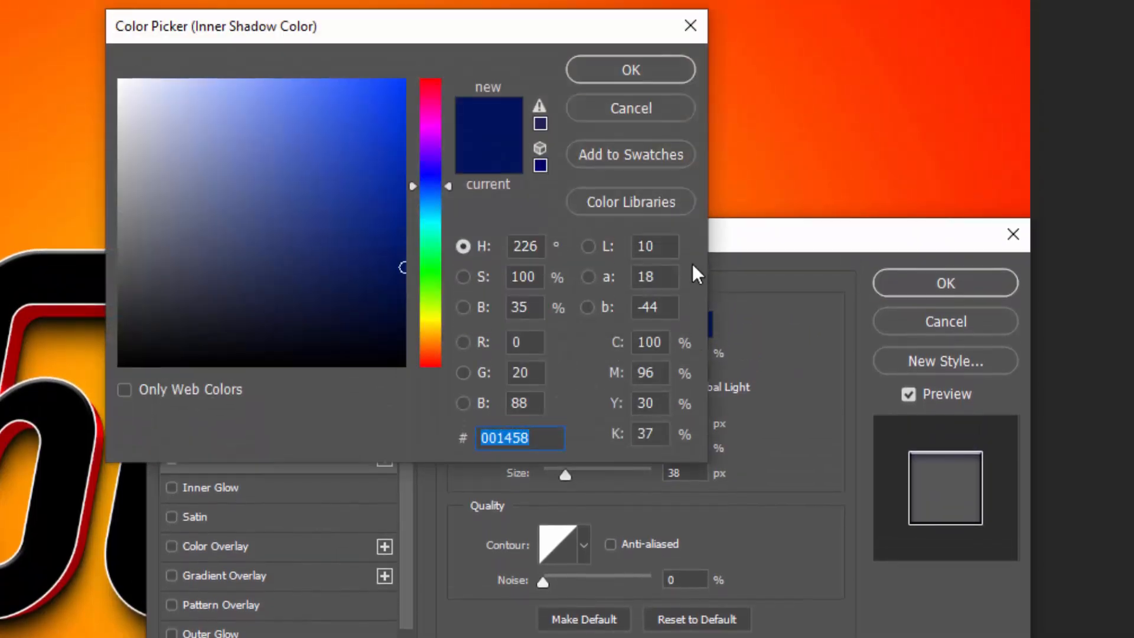
type("fe8f00")
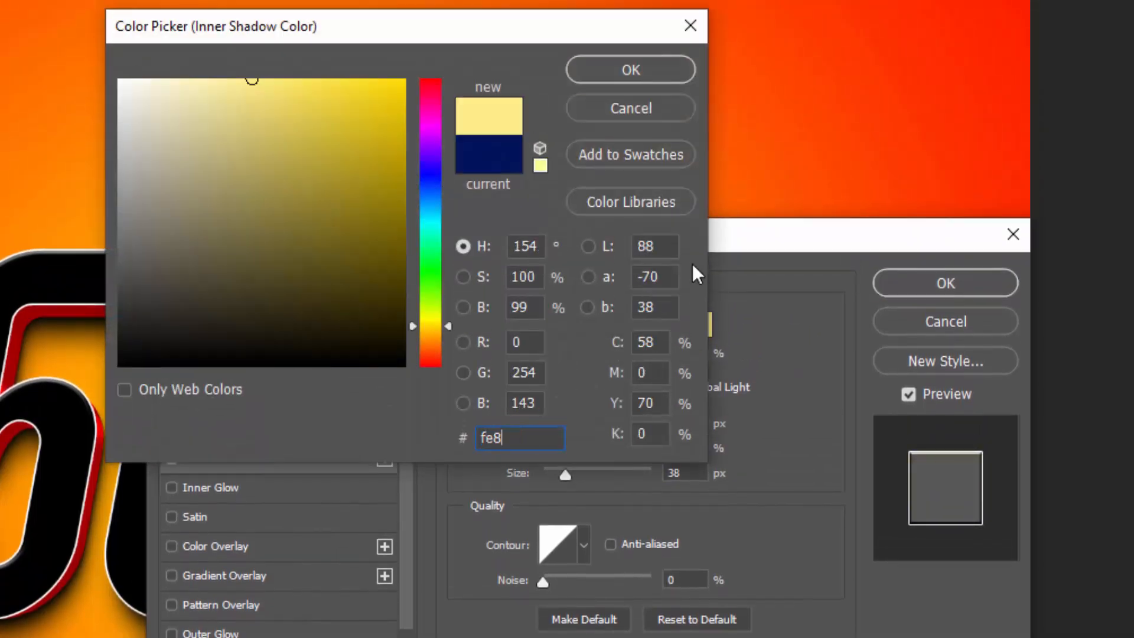
left_click(631, 69)
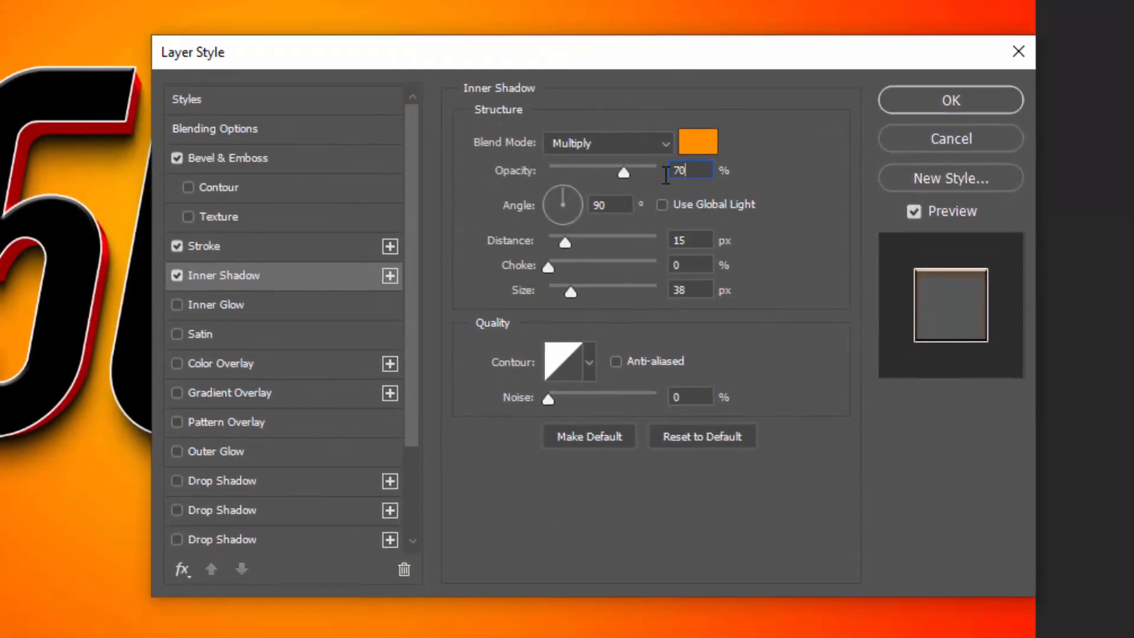
left_click_drag(666, 175, 609, 171)
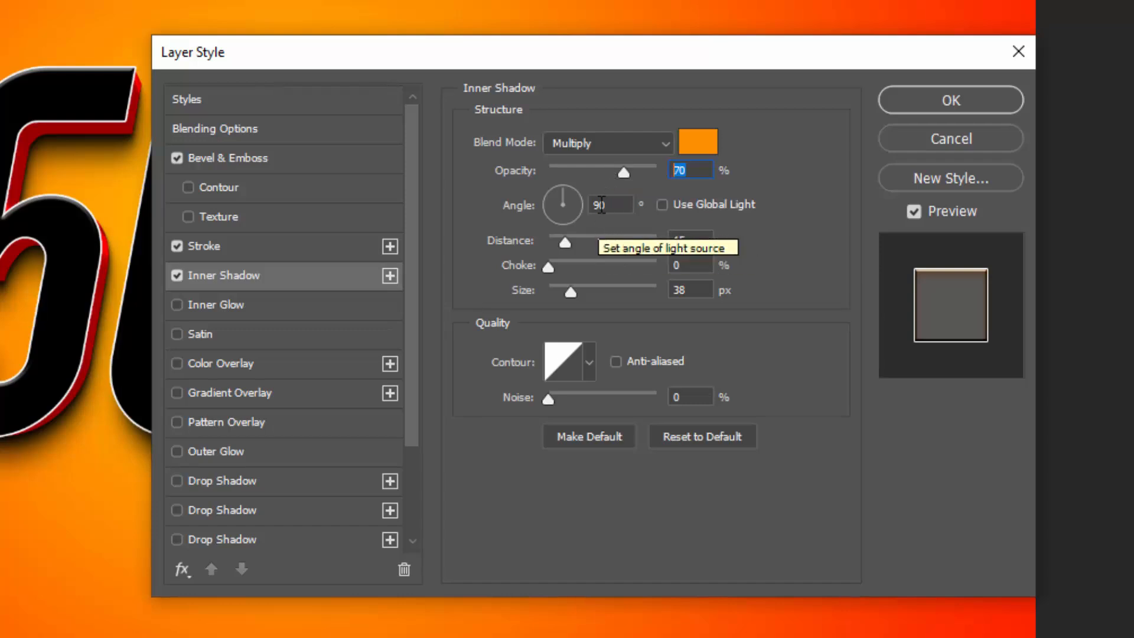
Make the inner shadow use global light, with a distance of 12 px and a size of 21 px
left_click(663, 205)
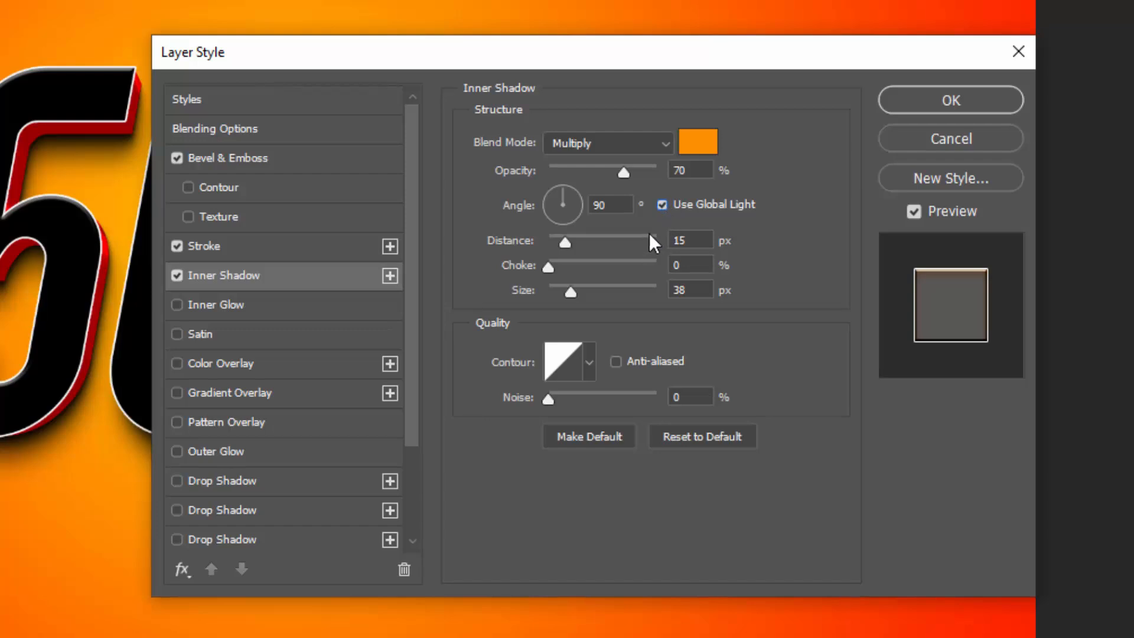
left_click_drag(704, 243, 610, 252)
type("12")
left_click_drag(700, 290, 630, 297)
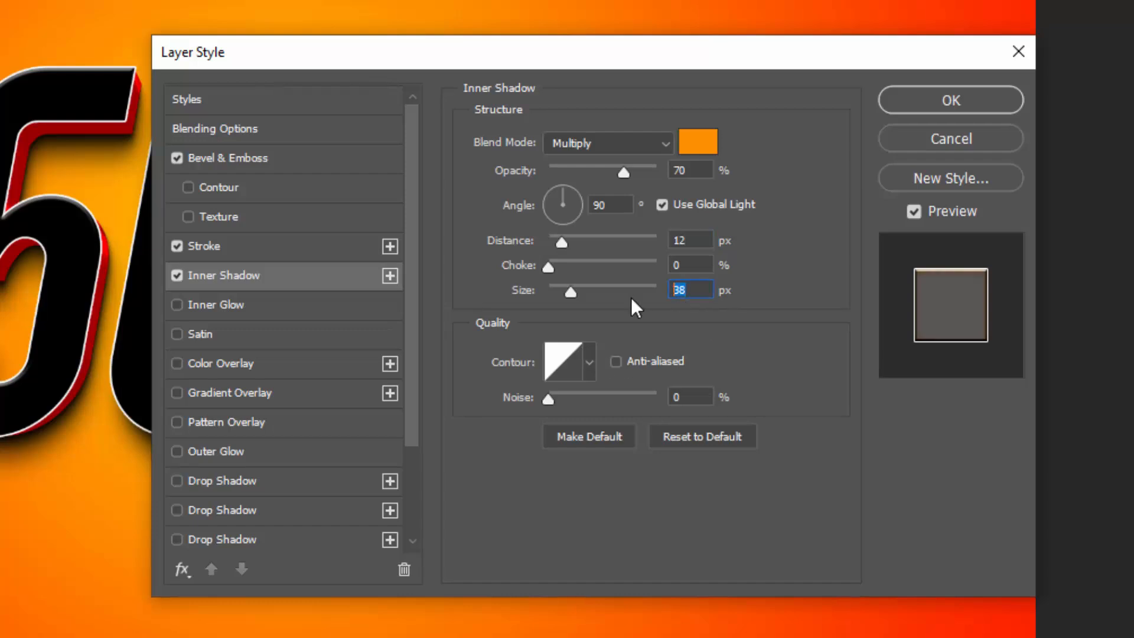
type("21")
Add a Gradient Overlay in Normal blend mode and set the gradient's starting color stop to ff8400
left_click(317, 395)
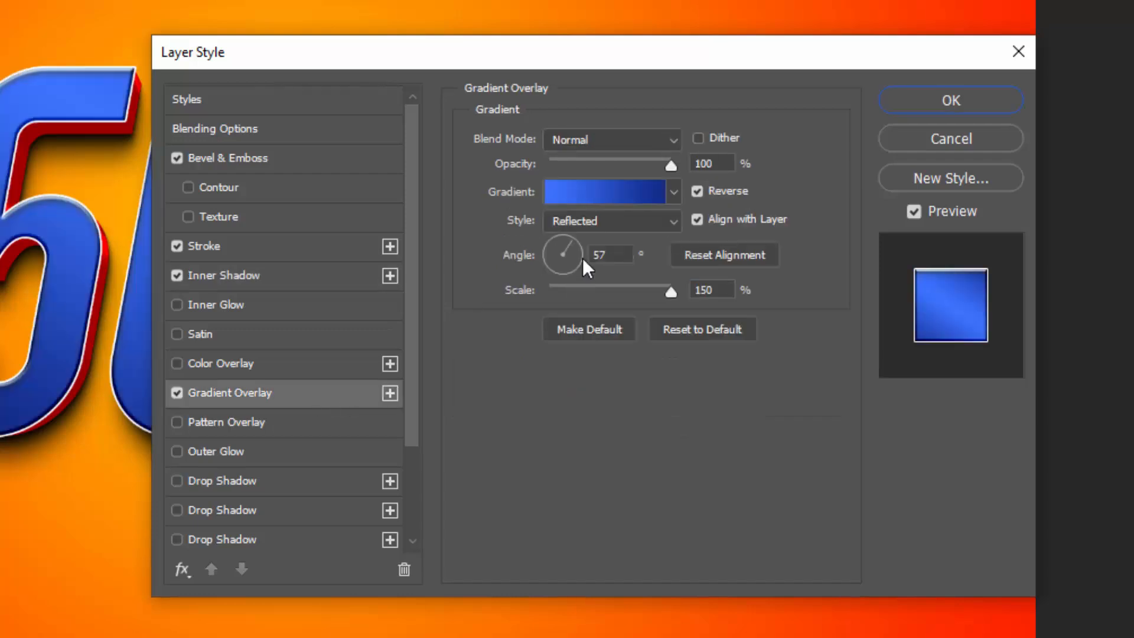
left_click(618, 143)
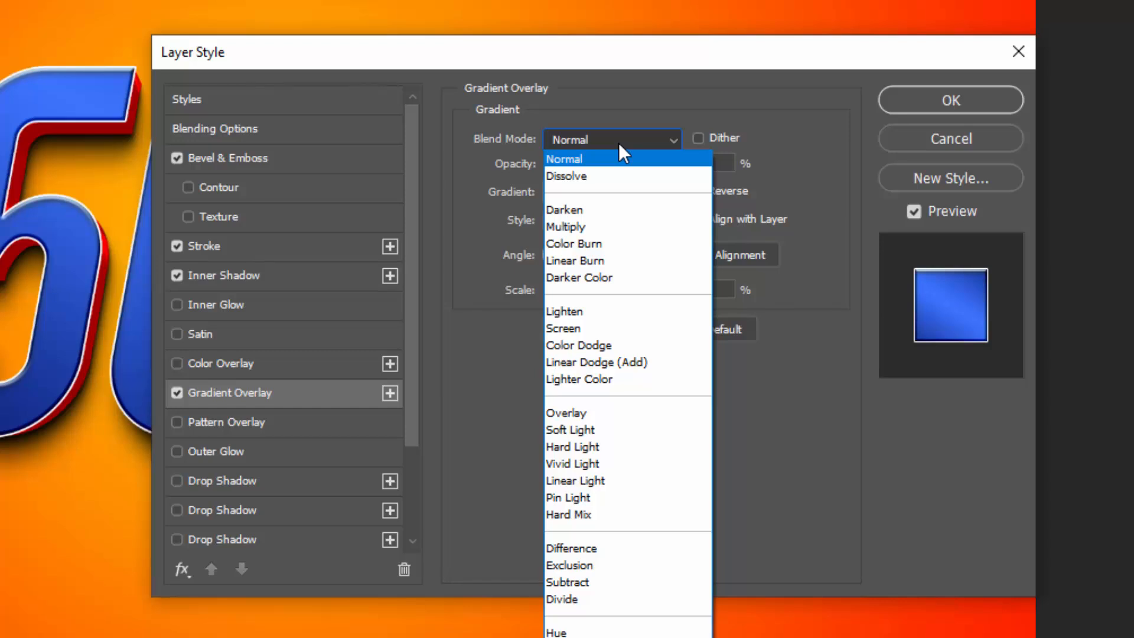
left_click(593, 159)
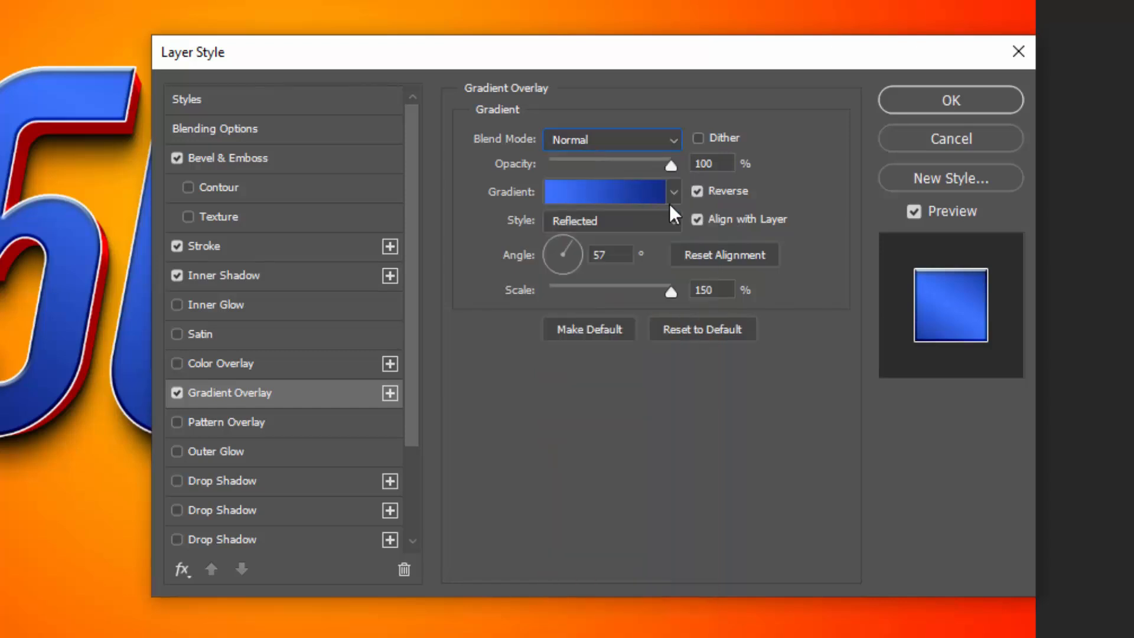
left_click(620, 192)
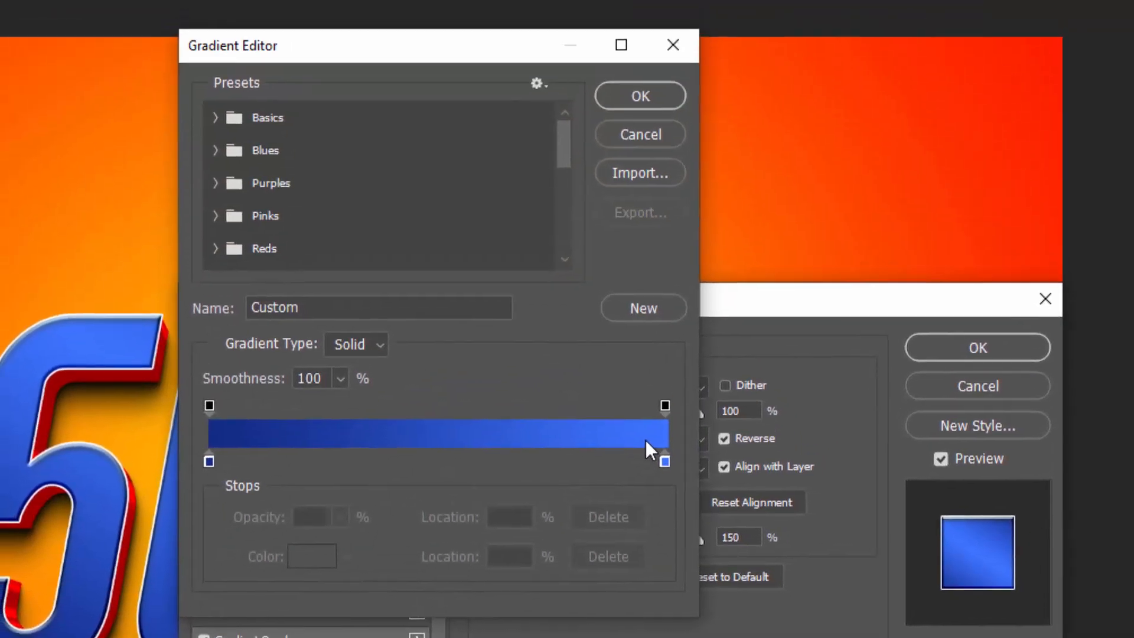
left_click(211, 465)
left_click(293, 561)
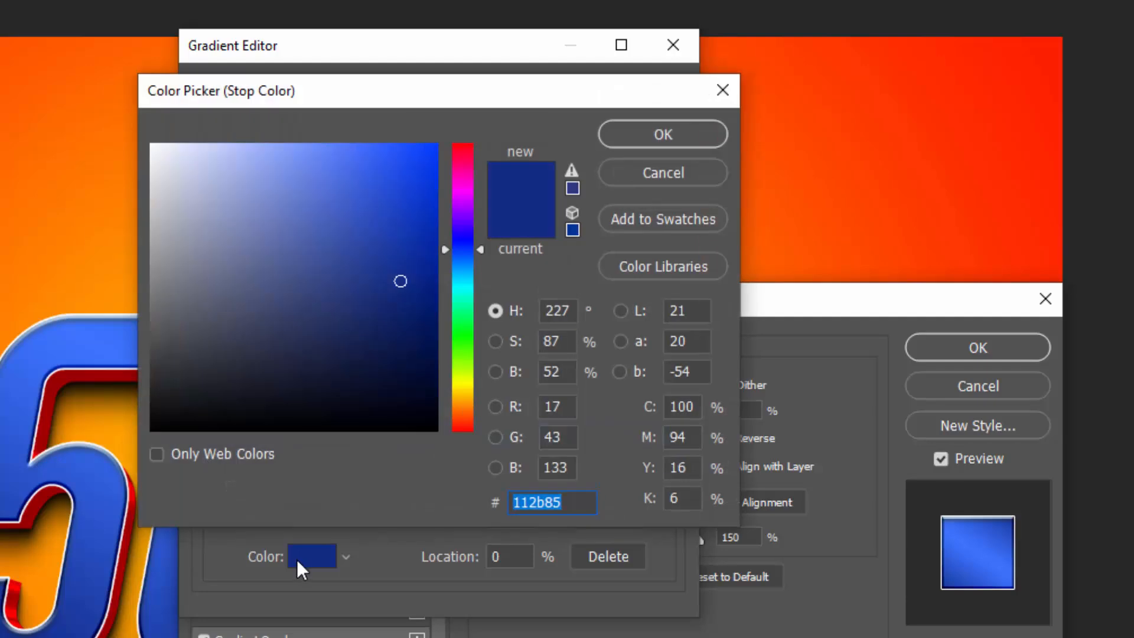
type("ff8")
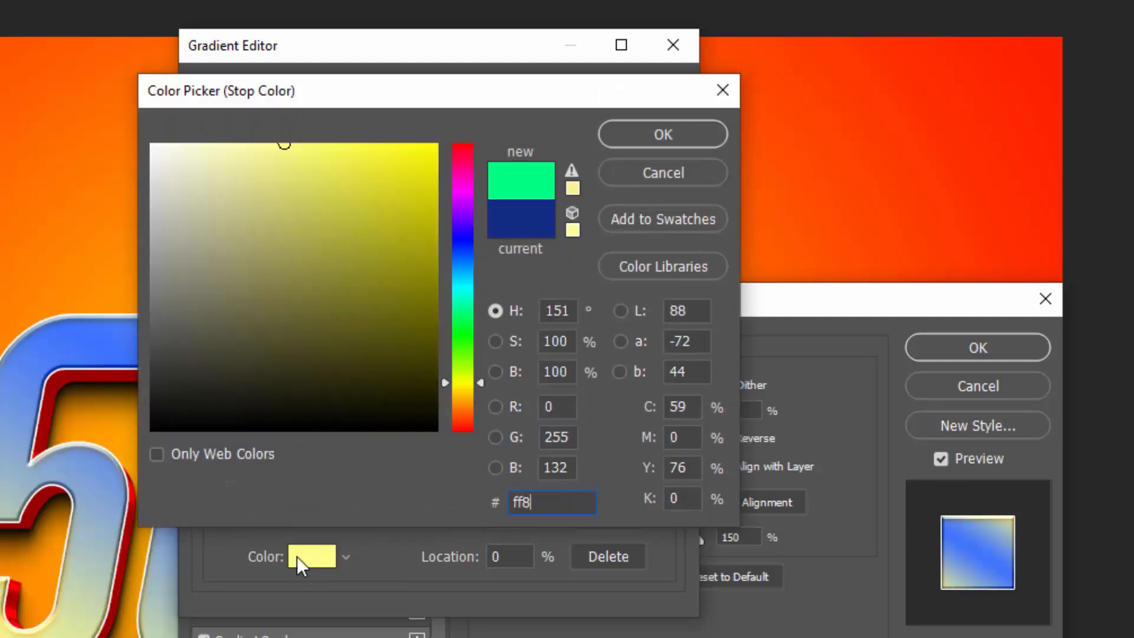
type("400")
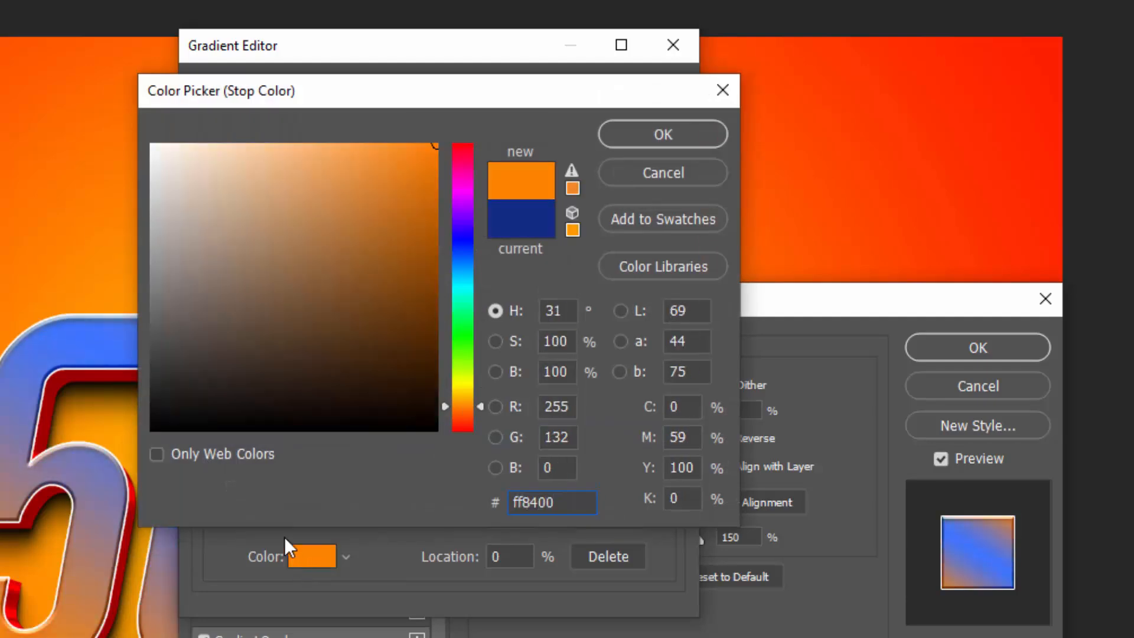
left_click(653, 138)
Set the gradient's ending color stop to ffe506 and accept the edited gradient
left_click(665, 460)
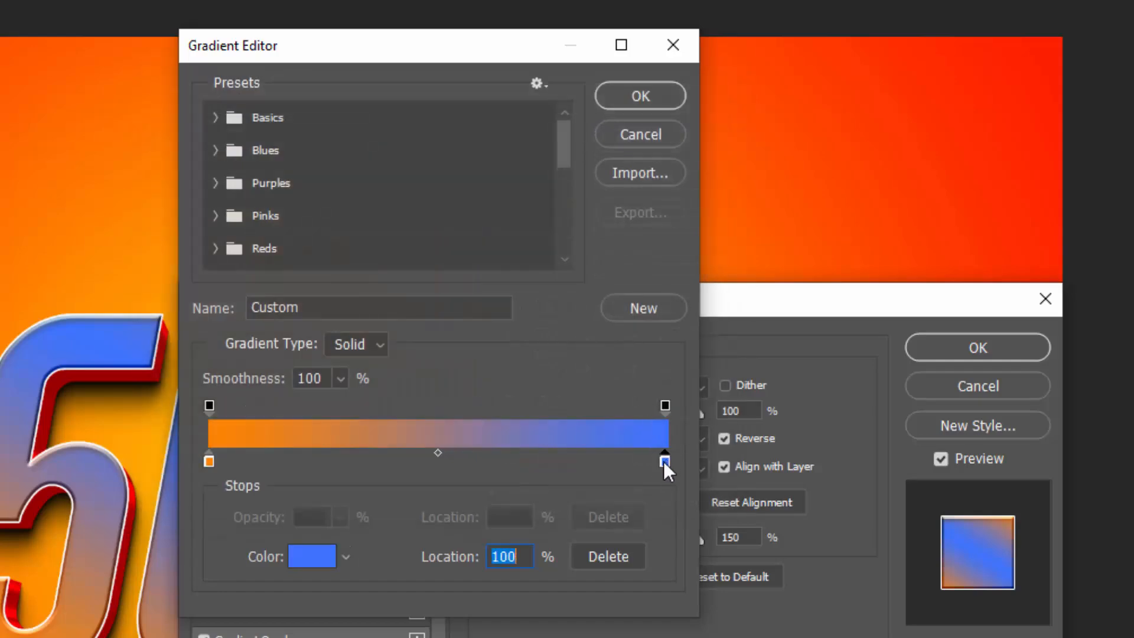
left_click(316, 555)
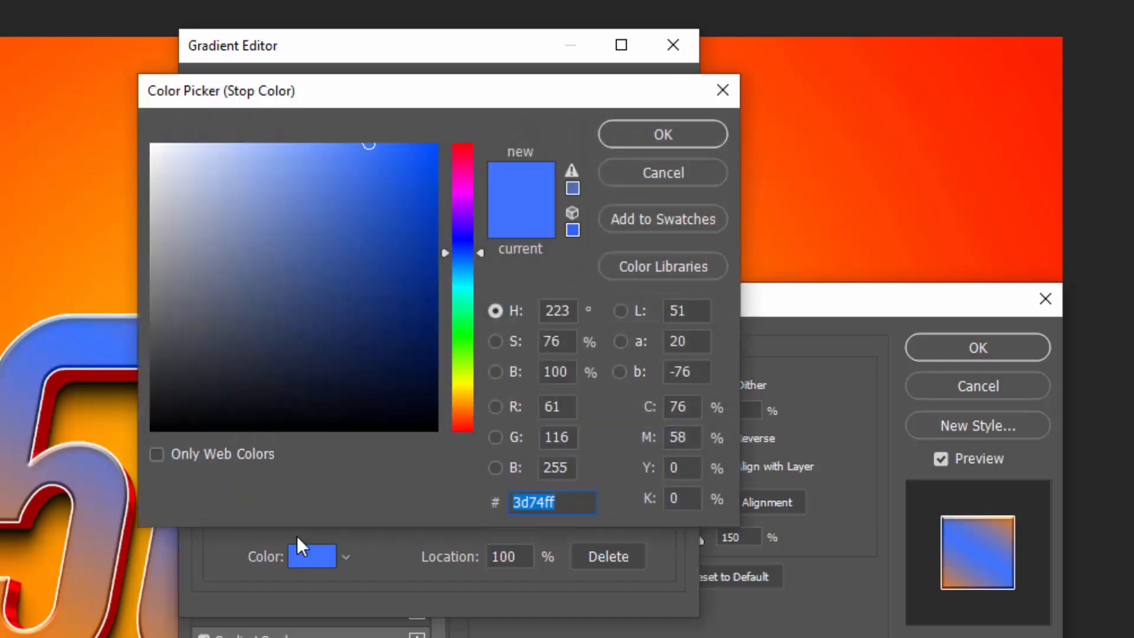
type("ffe50")
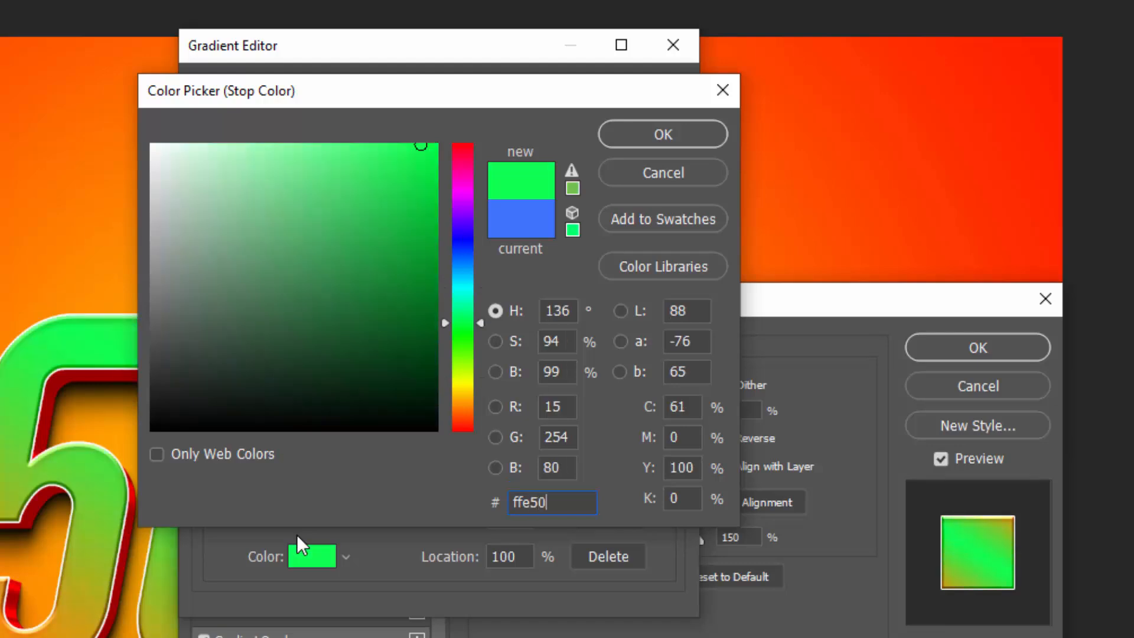
type("6")
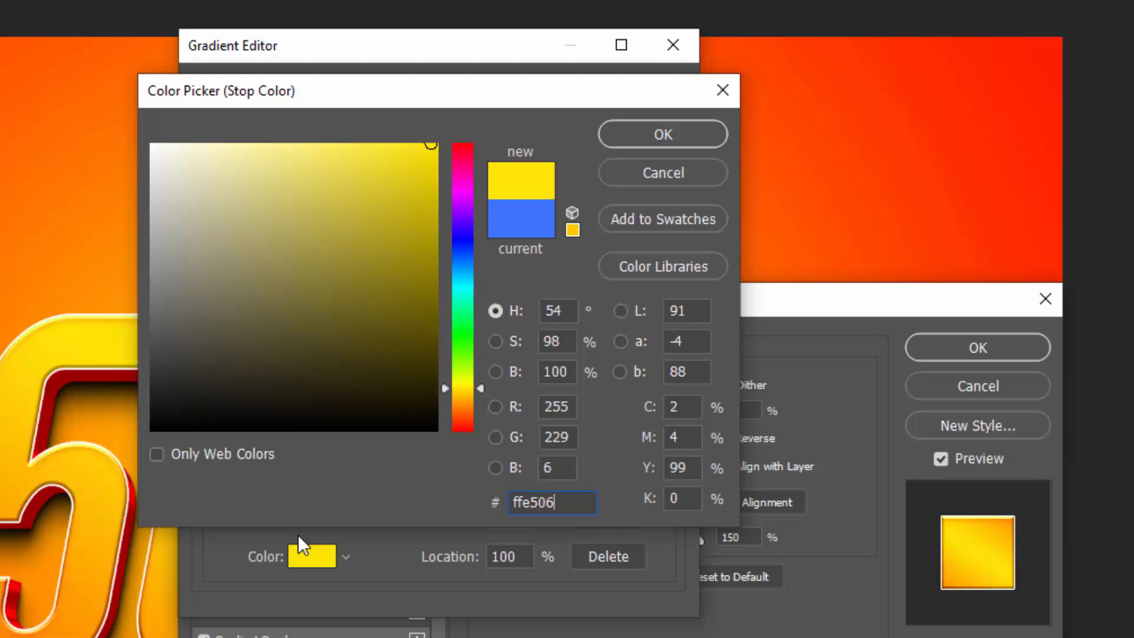
left_click(654, 145)
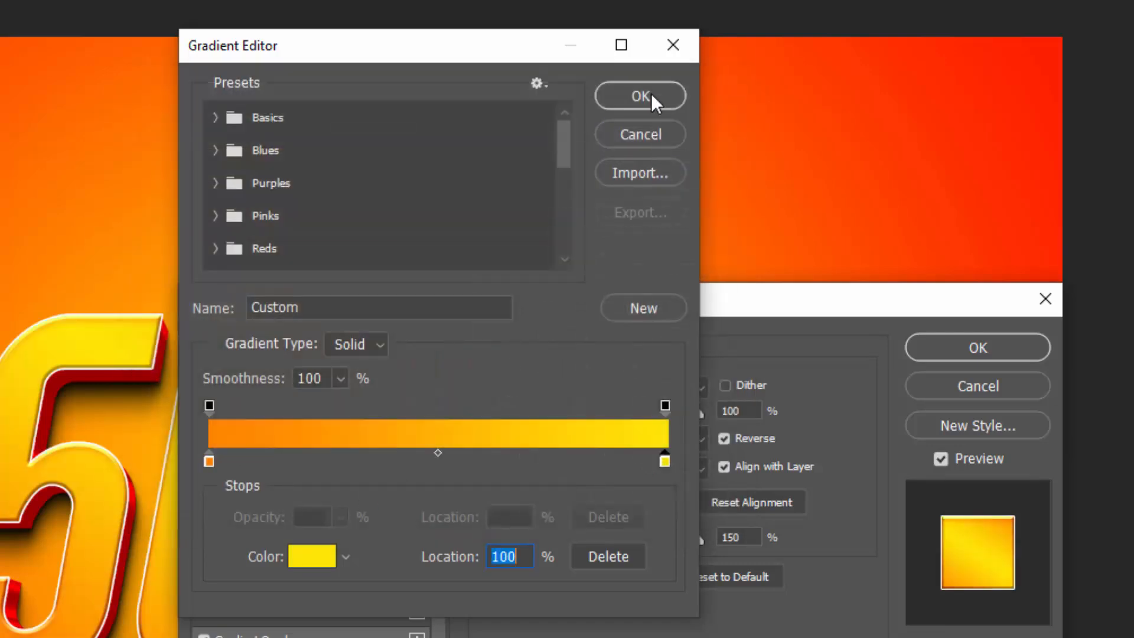
left_click(651, 94)
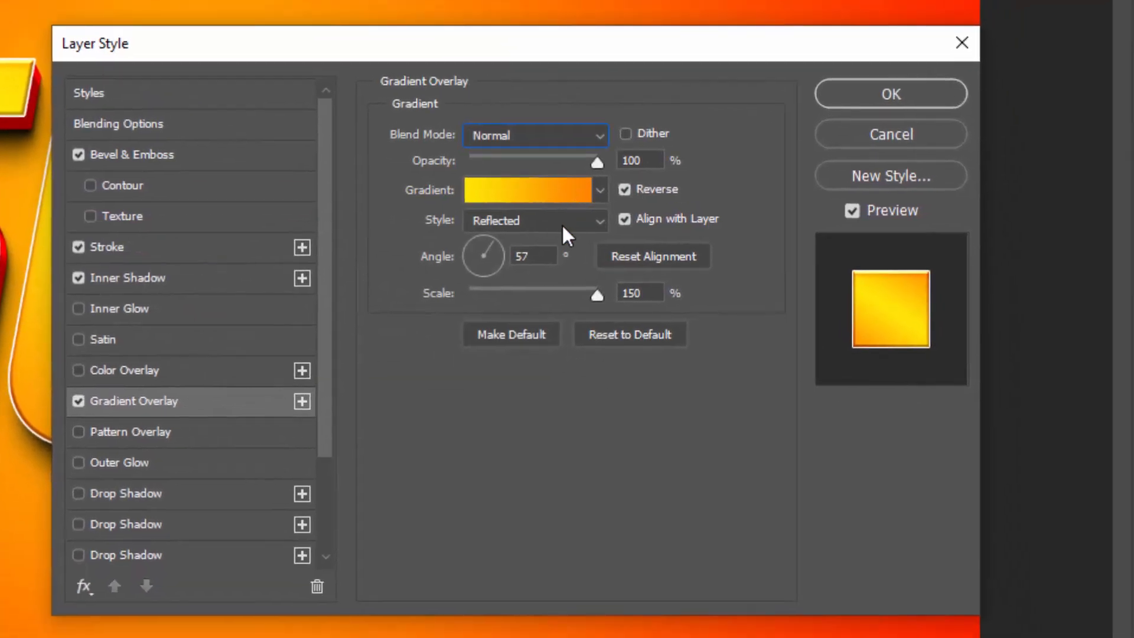
Set the gradient overlay's angle to 90° and apply the layer style to 500K copy 22
double_click(524, 255)
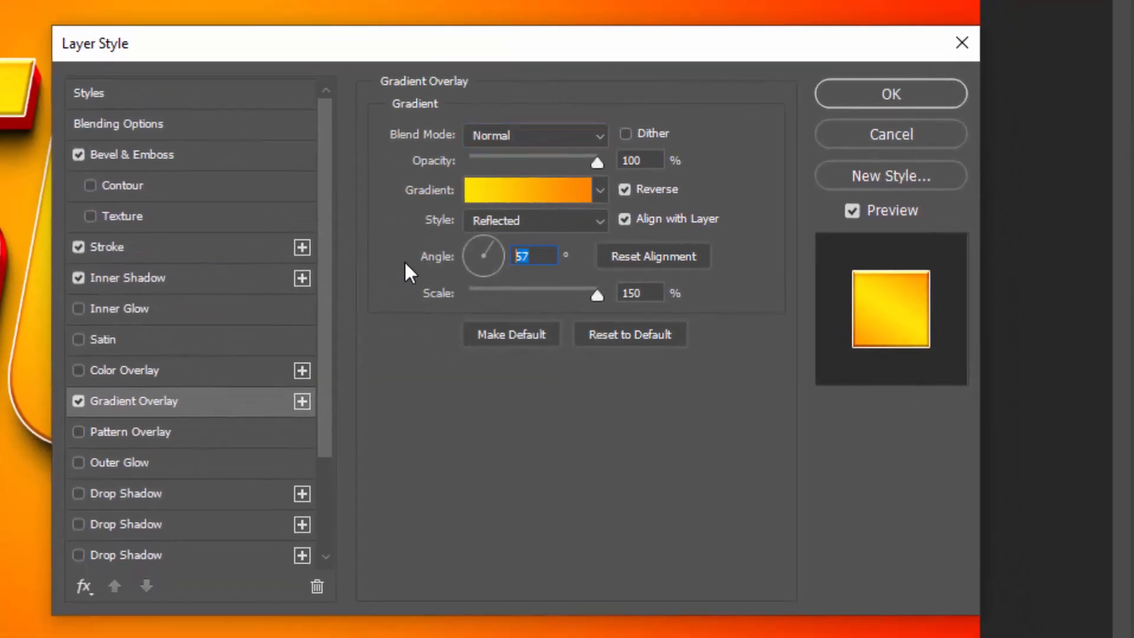
type("90")
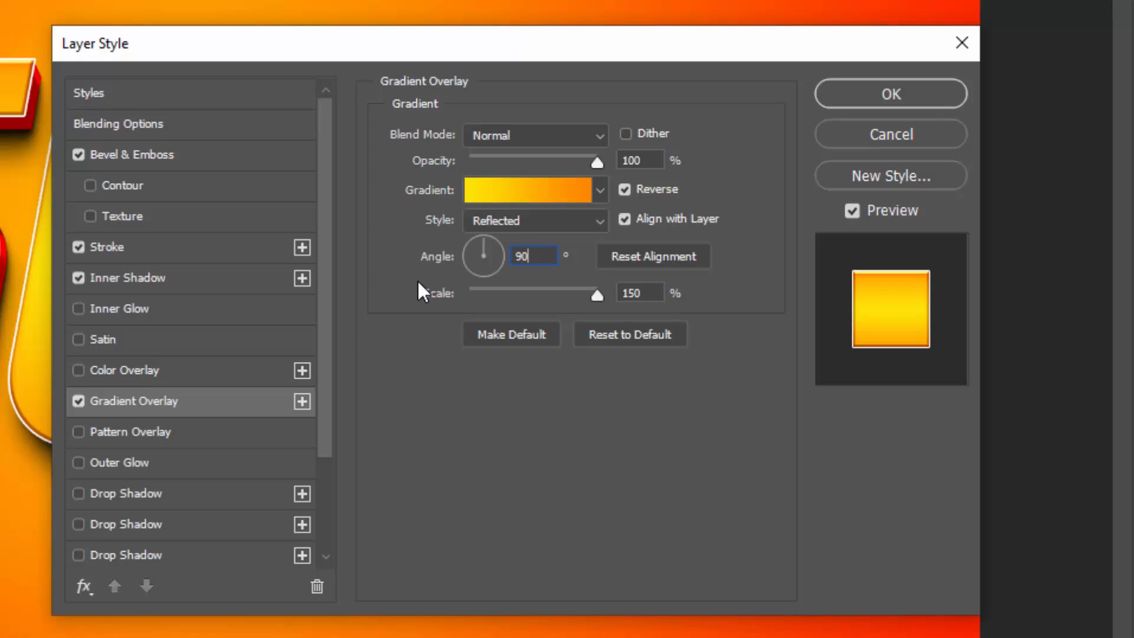
left_click(650, 293)
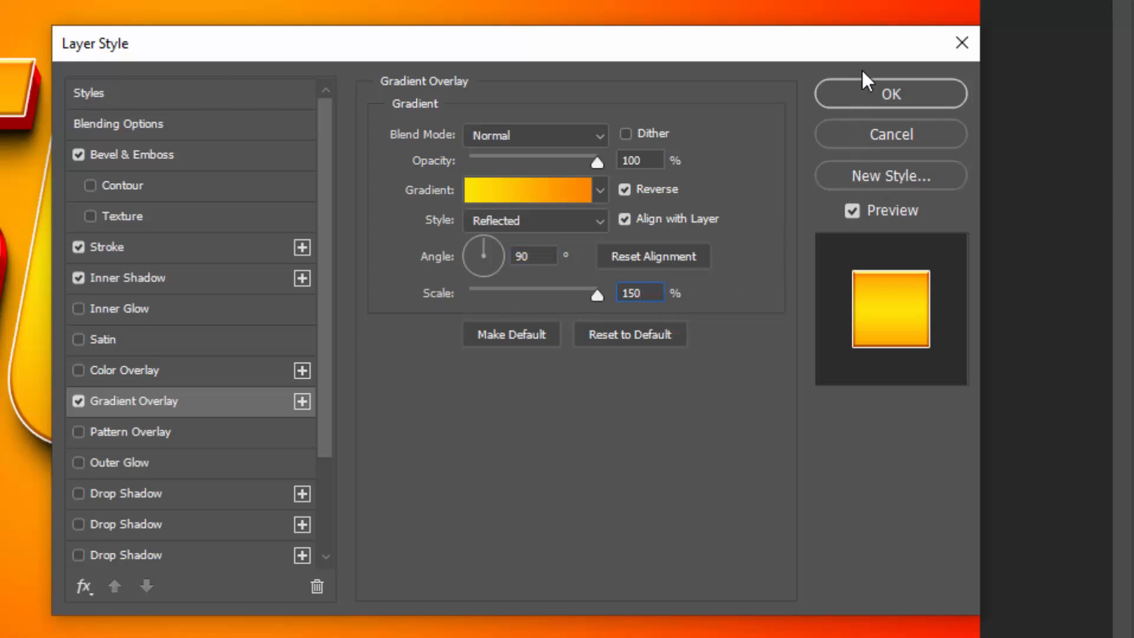
left_click(866, 88)
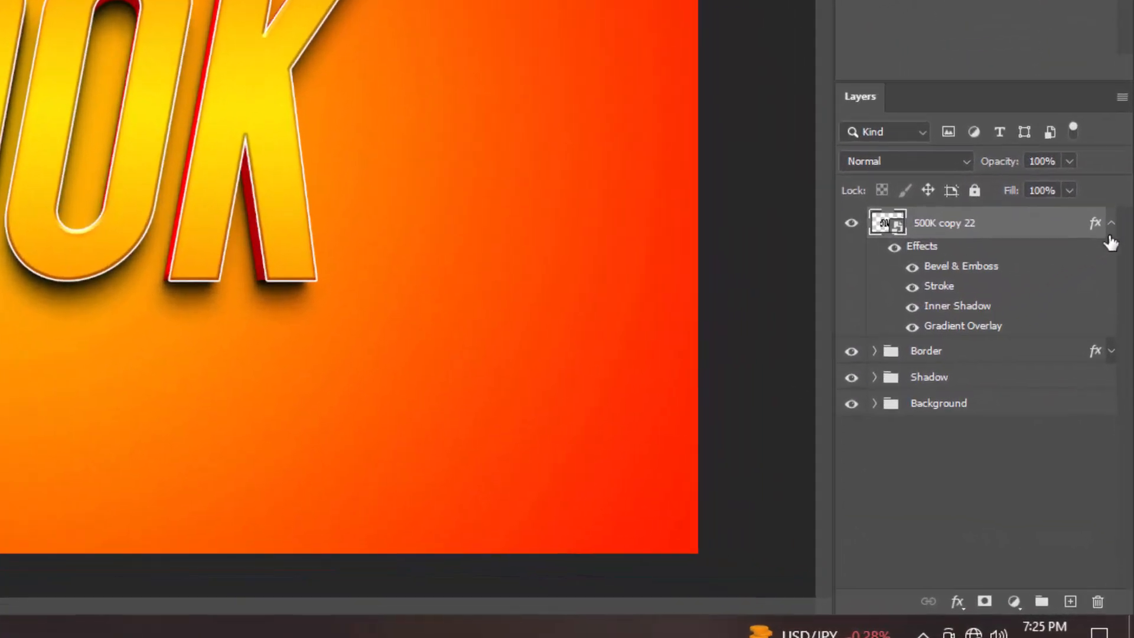
Collapse the effects list of 500K copy 22 and duplicate the layer twice with the repeated transform
left_click(1116, 295)
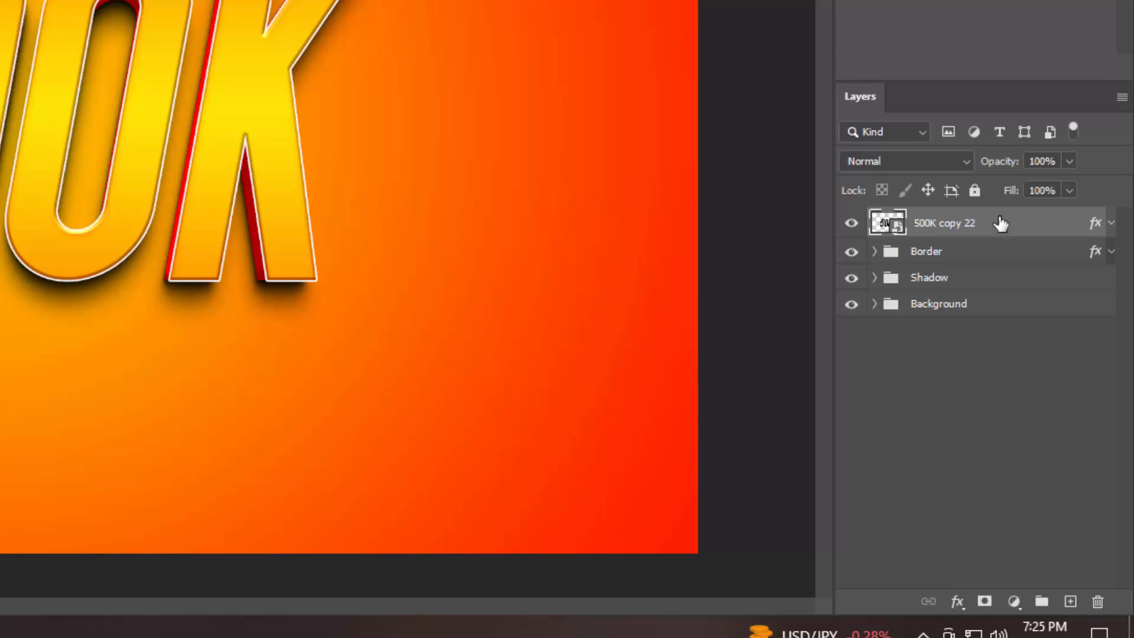
key("ctrl+shift+alt+t")
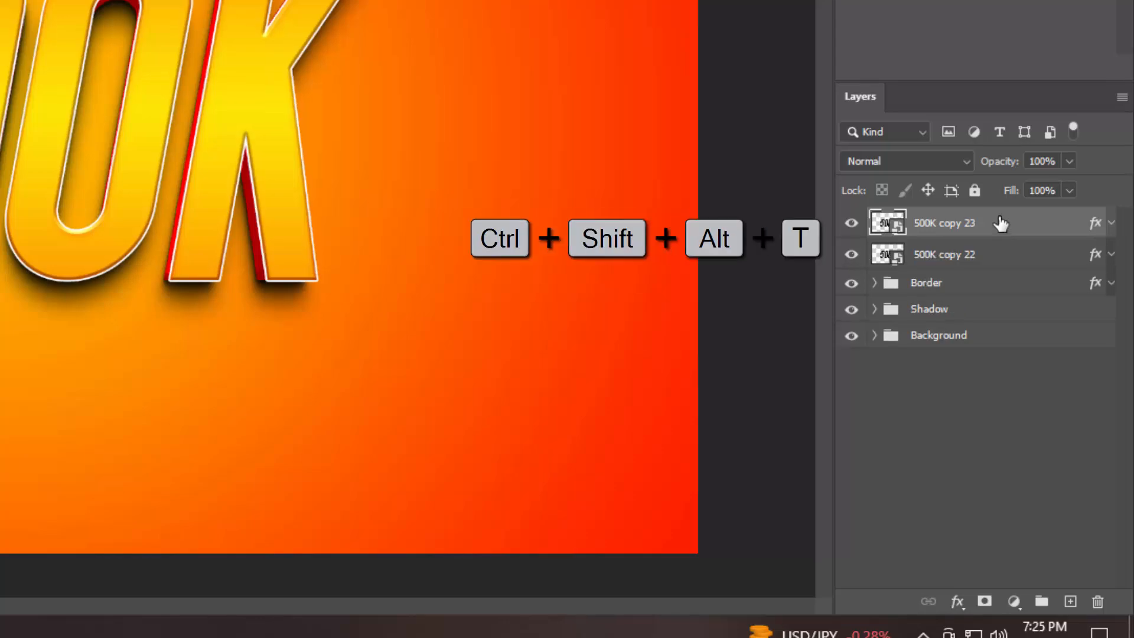
key("ctrl+shift+alt+t")
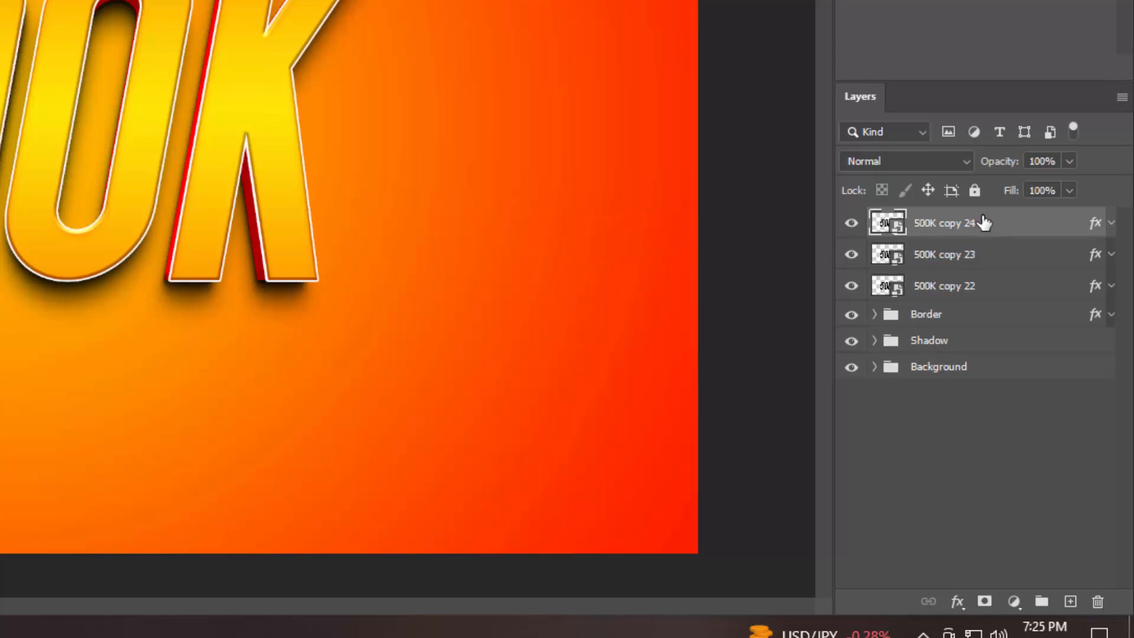
Clear the layer style of the topmost layer, 500K copy 24, and hide that layer
right_click(995, 230)
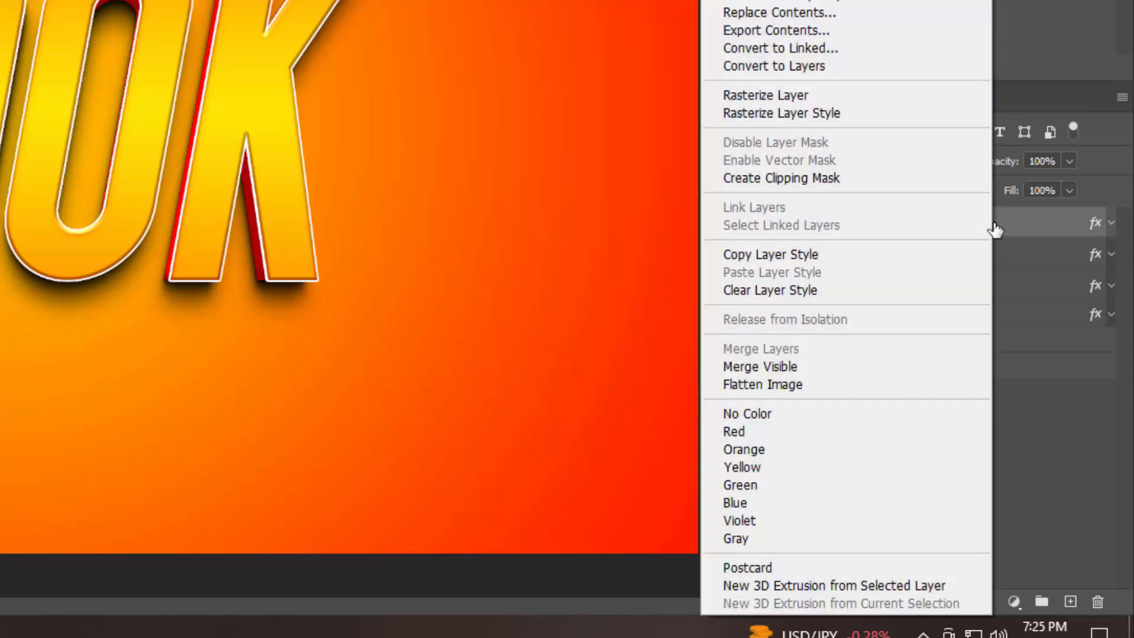
left_click(877, 289)
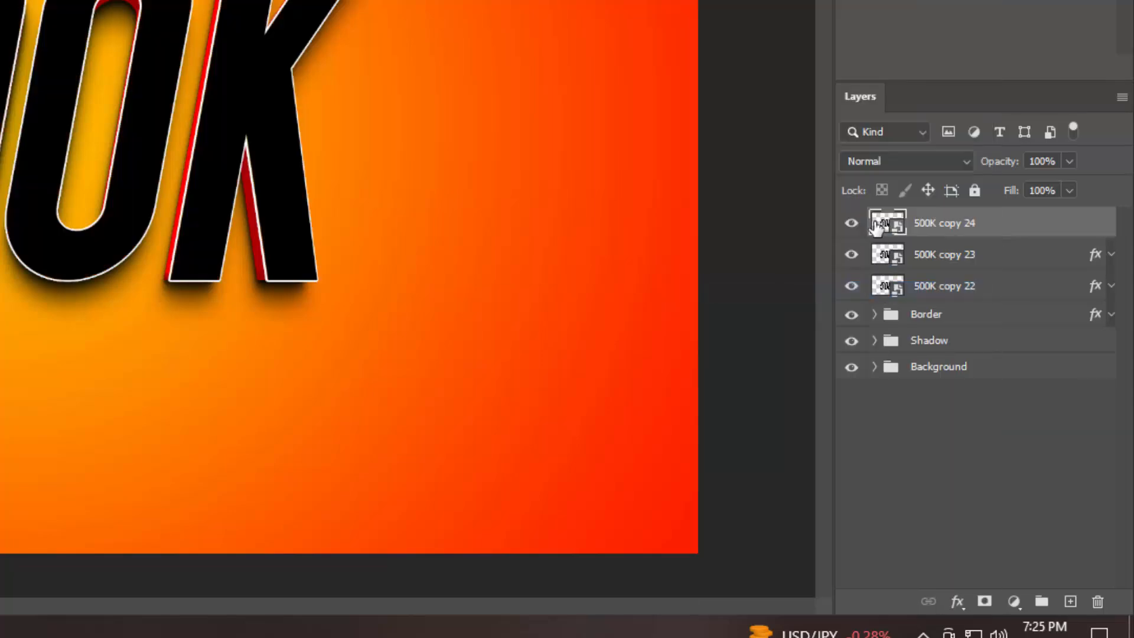
left_click(851, 222)
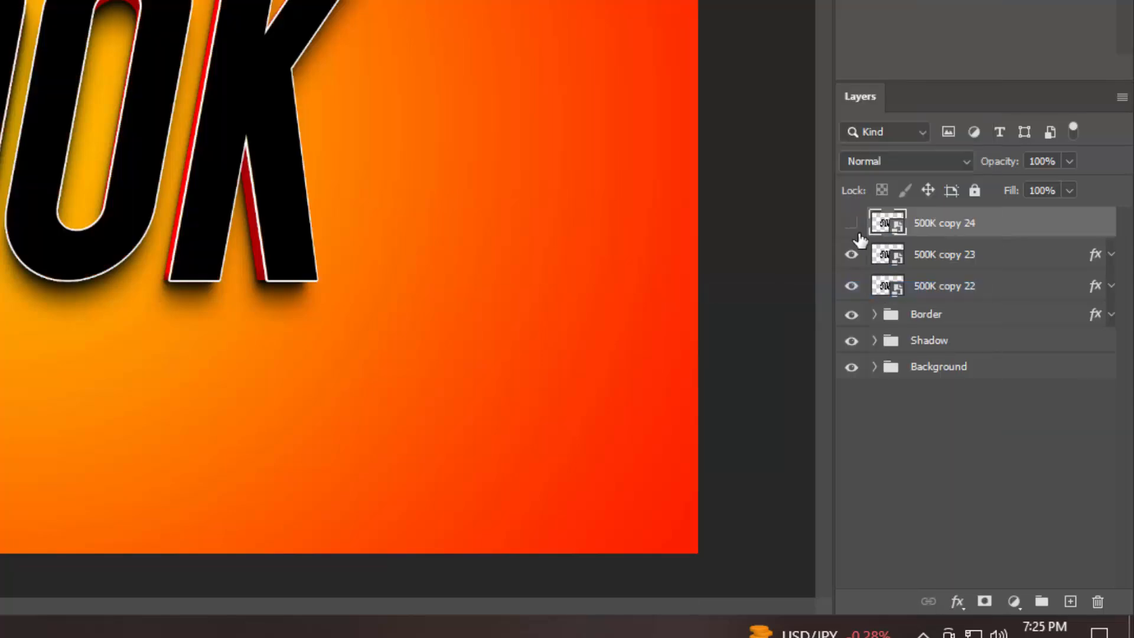
Rename the hidden top layer as "Change your text form here"
double_click(961, 224)
type("Chang")
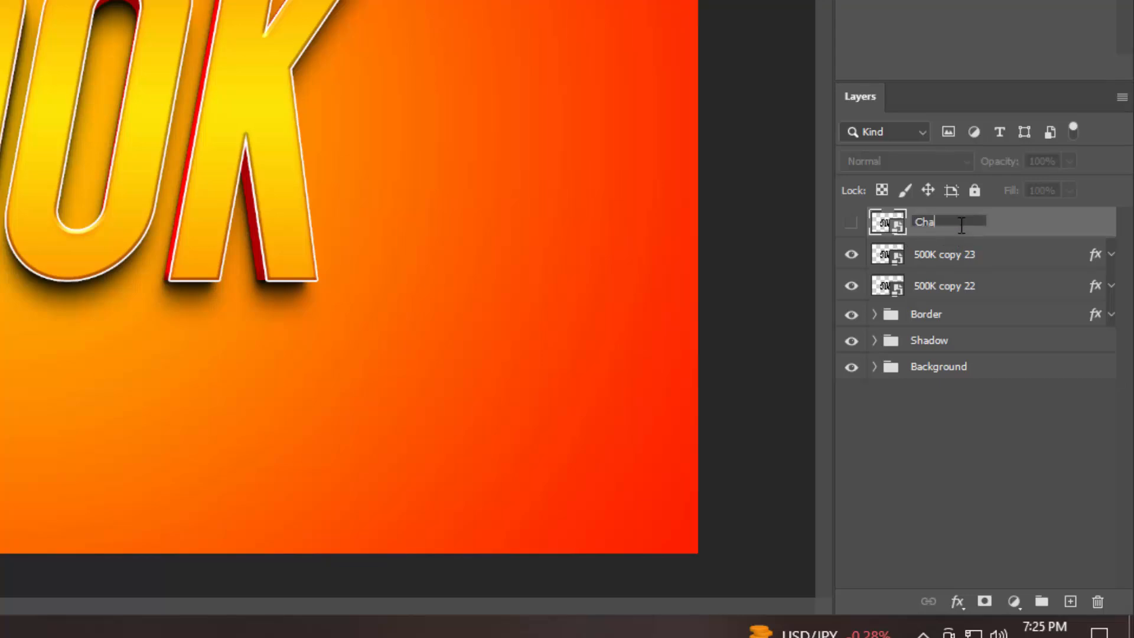
type("e your text f")
type("or m here")
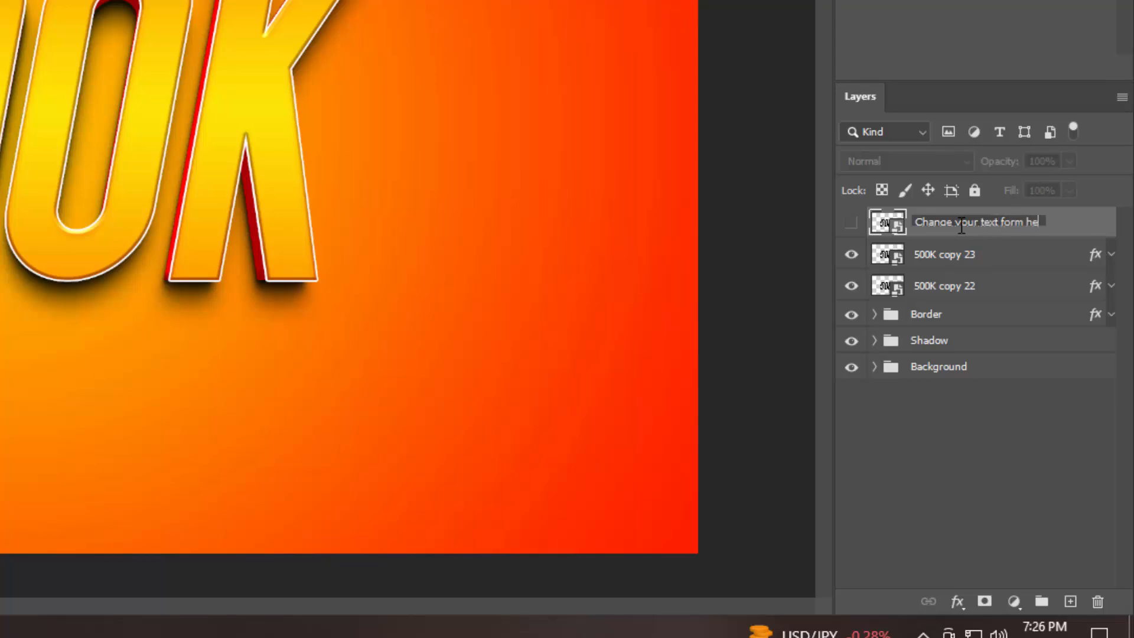
key("Return")
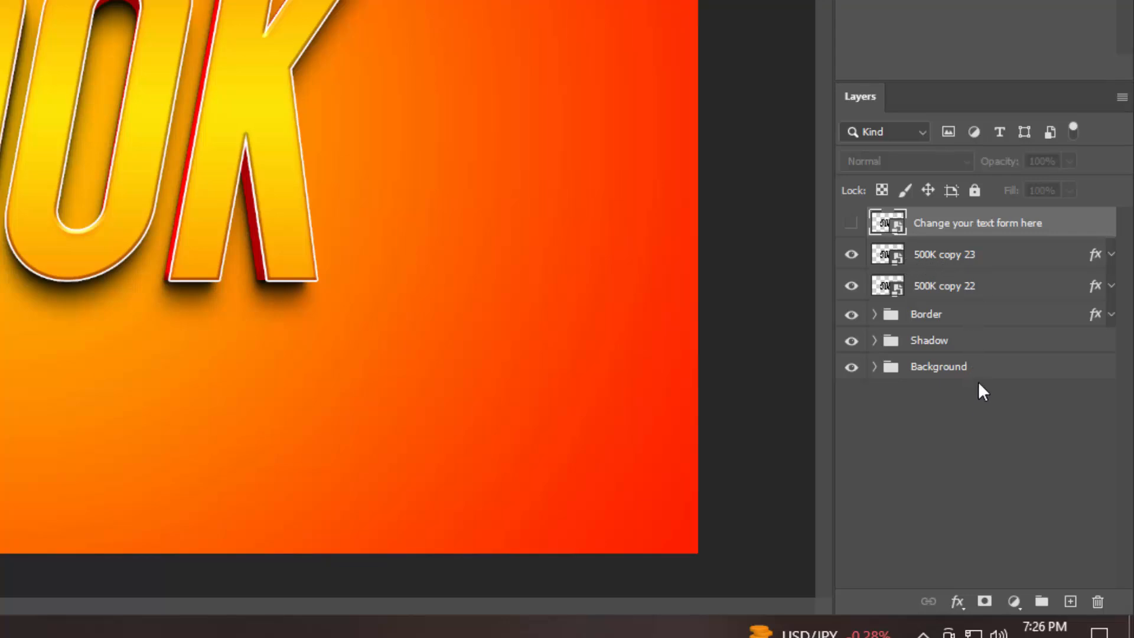
Add a Hue/Saturation adjustment layer on top and shift its master hue until the whole design turns blue
left_click(1016, 601)
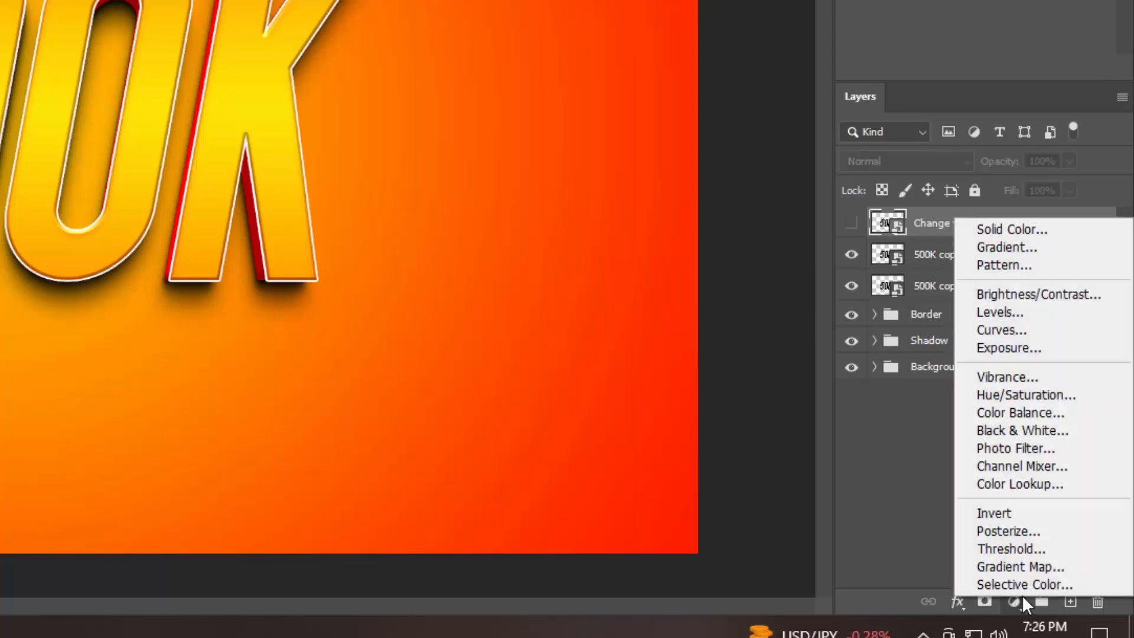
left_click(1029, 395)
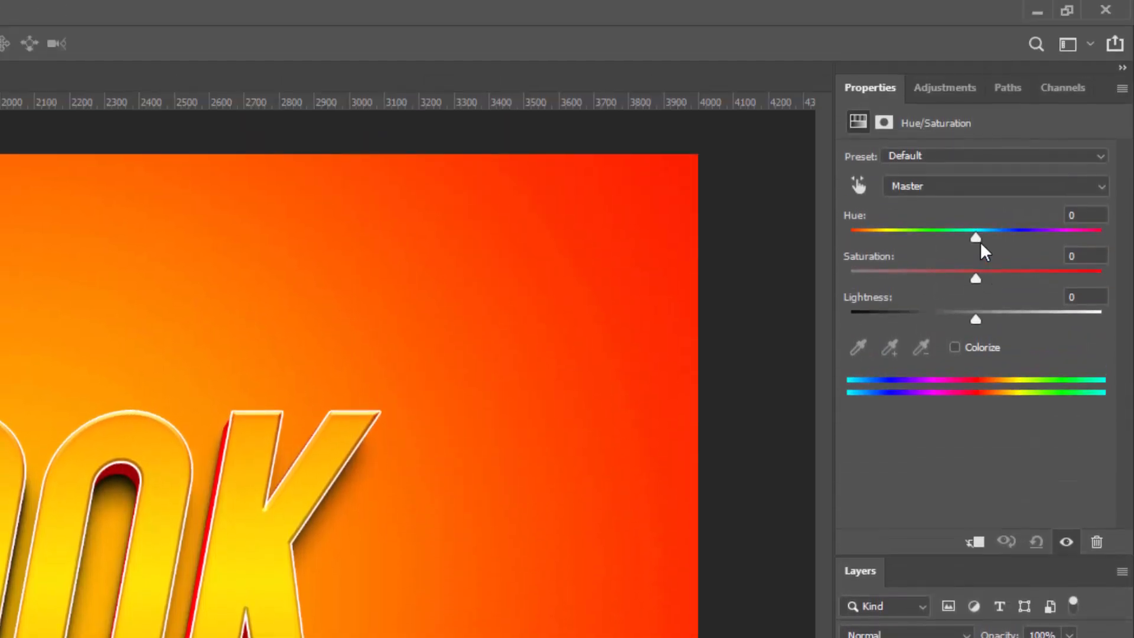
left_click_drag(979, 242, 992, 243)
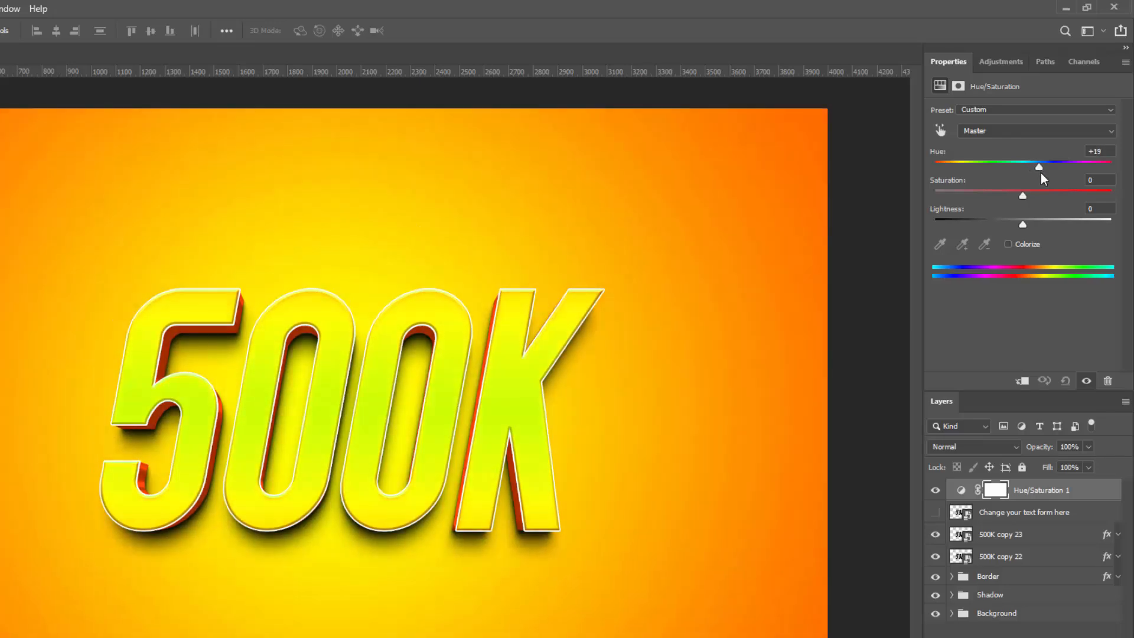
left_click_drag(1041, 173, 1103, 167)
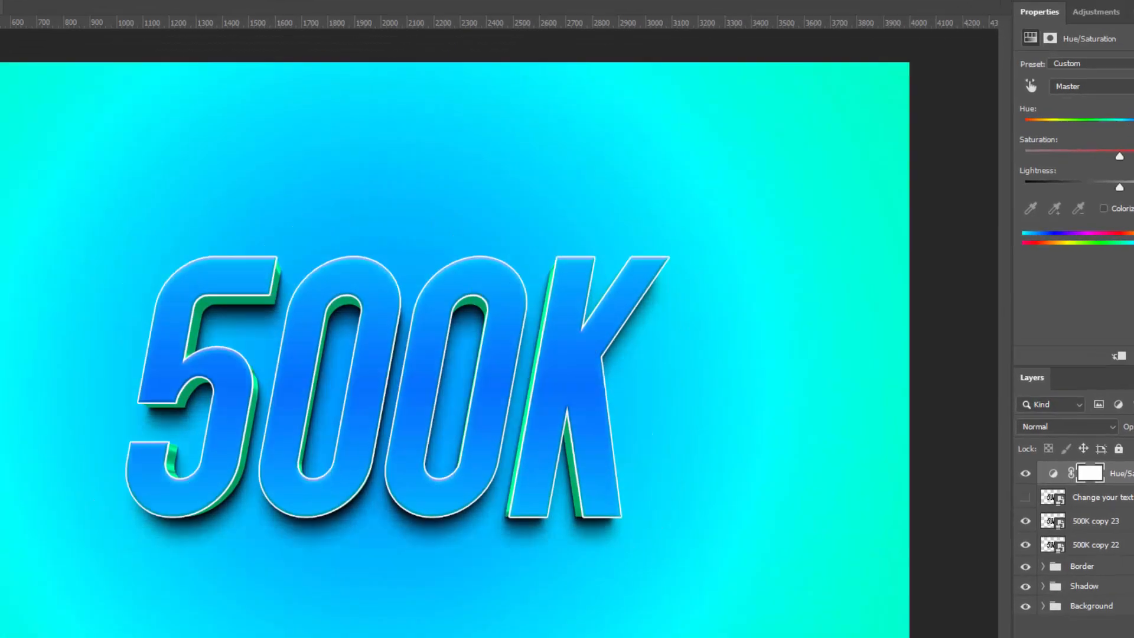
left_click_drag(1125, 125, 1133, 125)
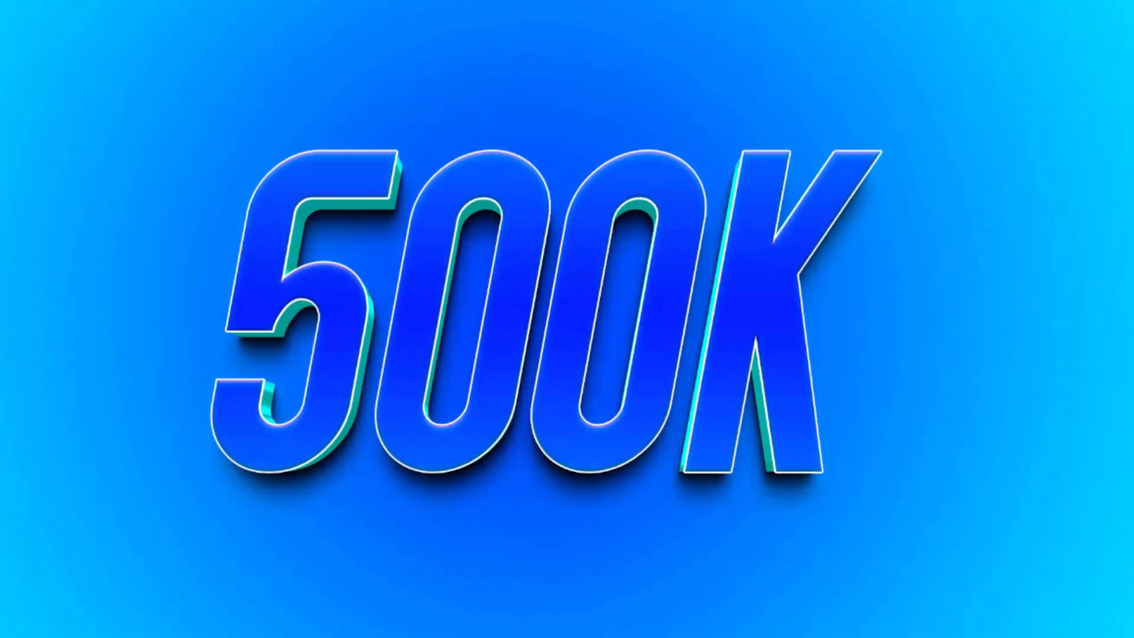